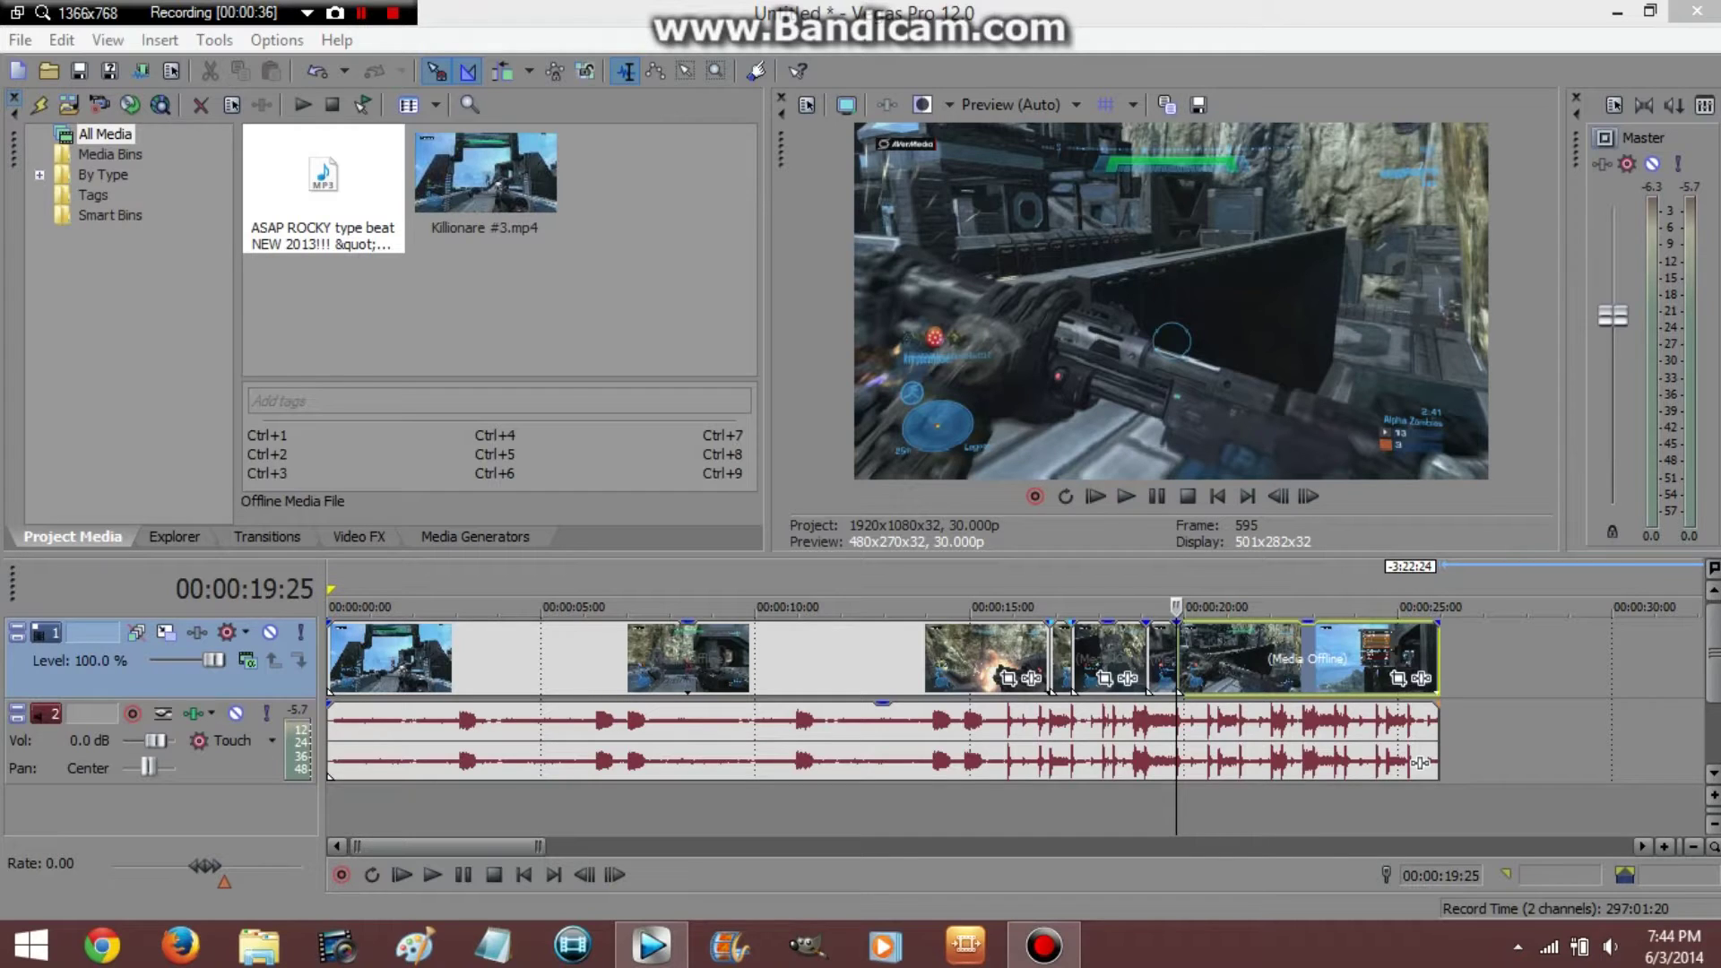
- Step the playhead back to the clip boundary at 16:26
{"action": "key", "text": "Left"}
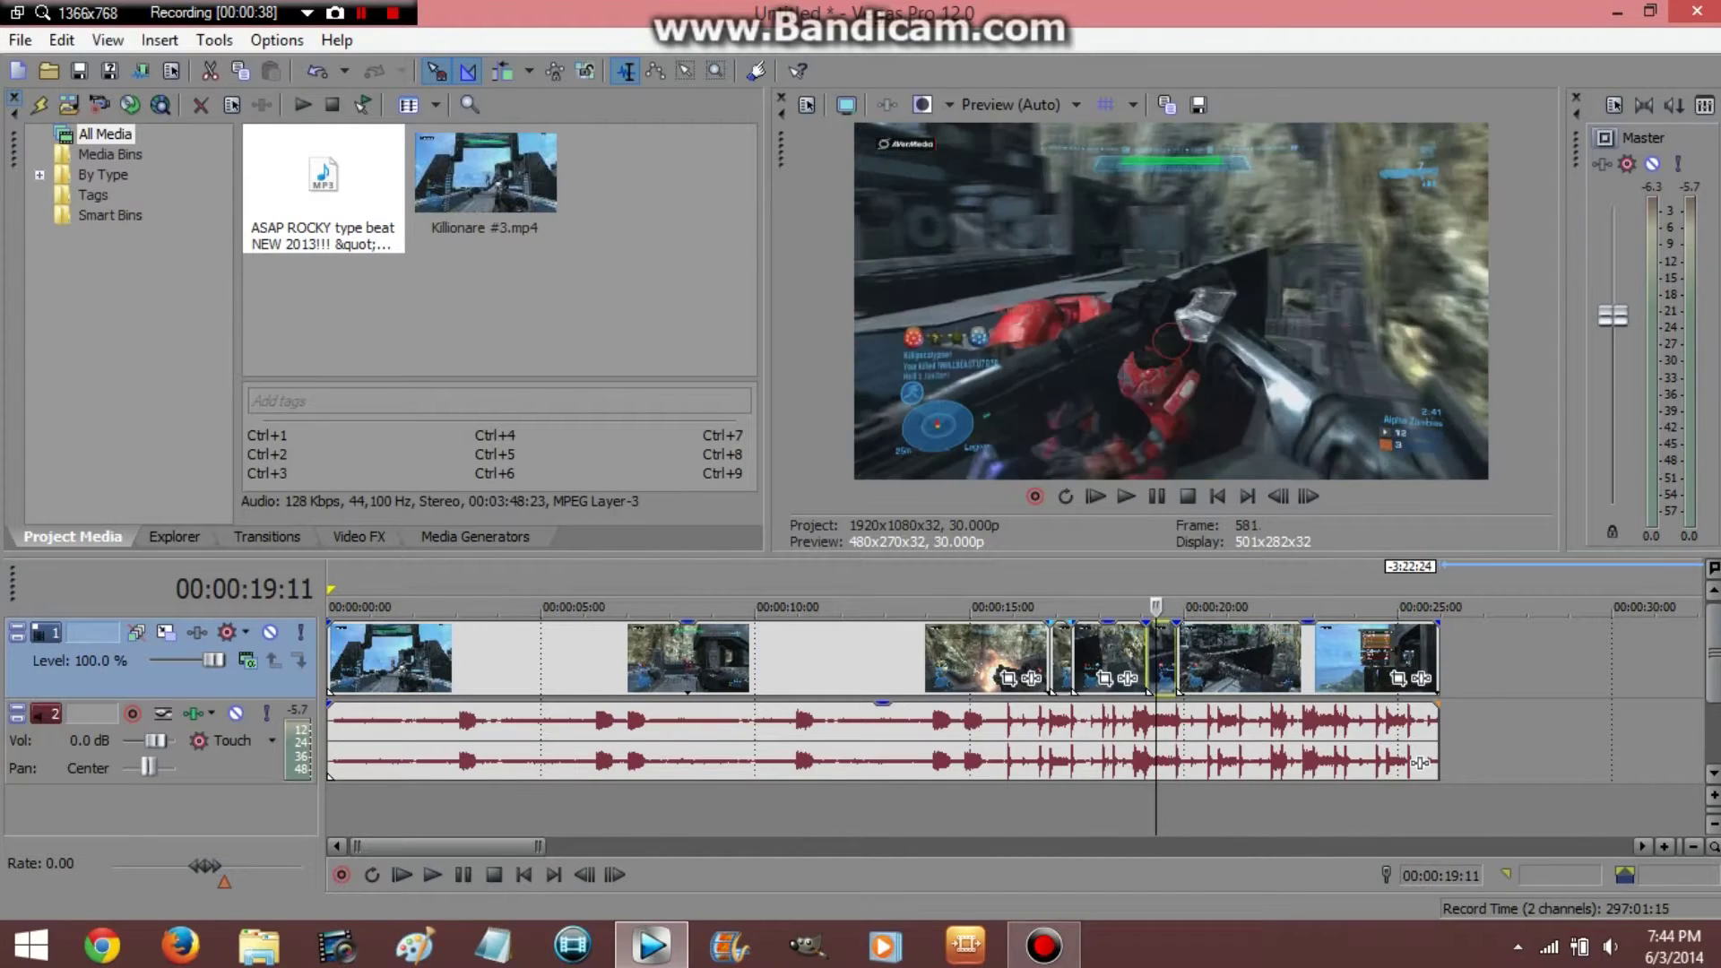
{"action": "key", "text": "Left"}
- Add a new top video track and place a black Solid Color event on it at 16:26
{"action": "right_click", "coordinate": [112, 649]}
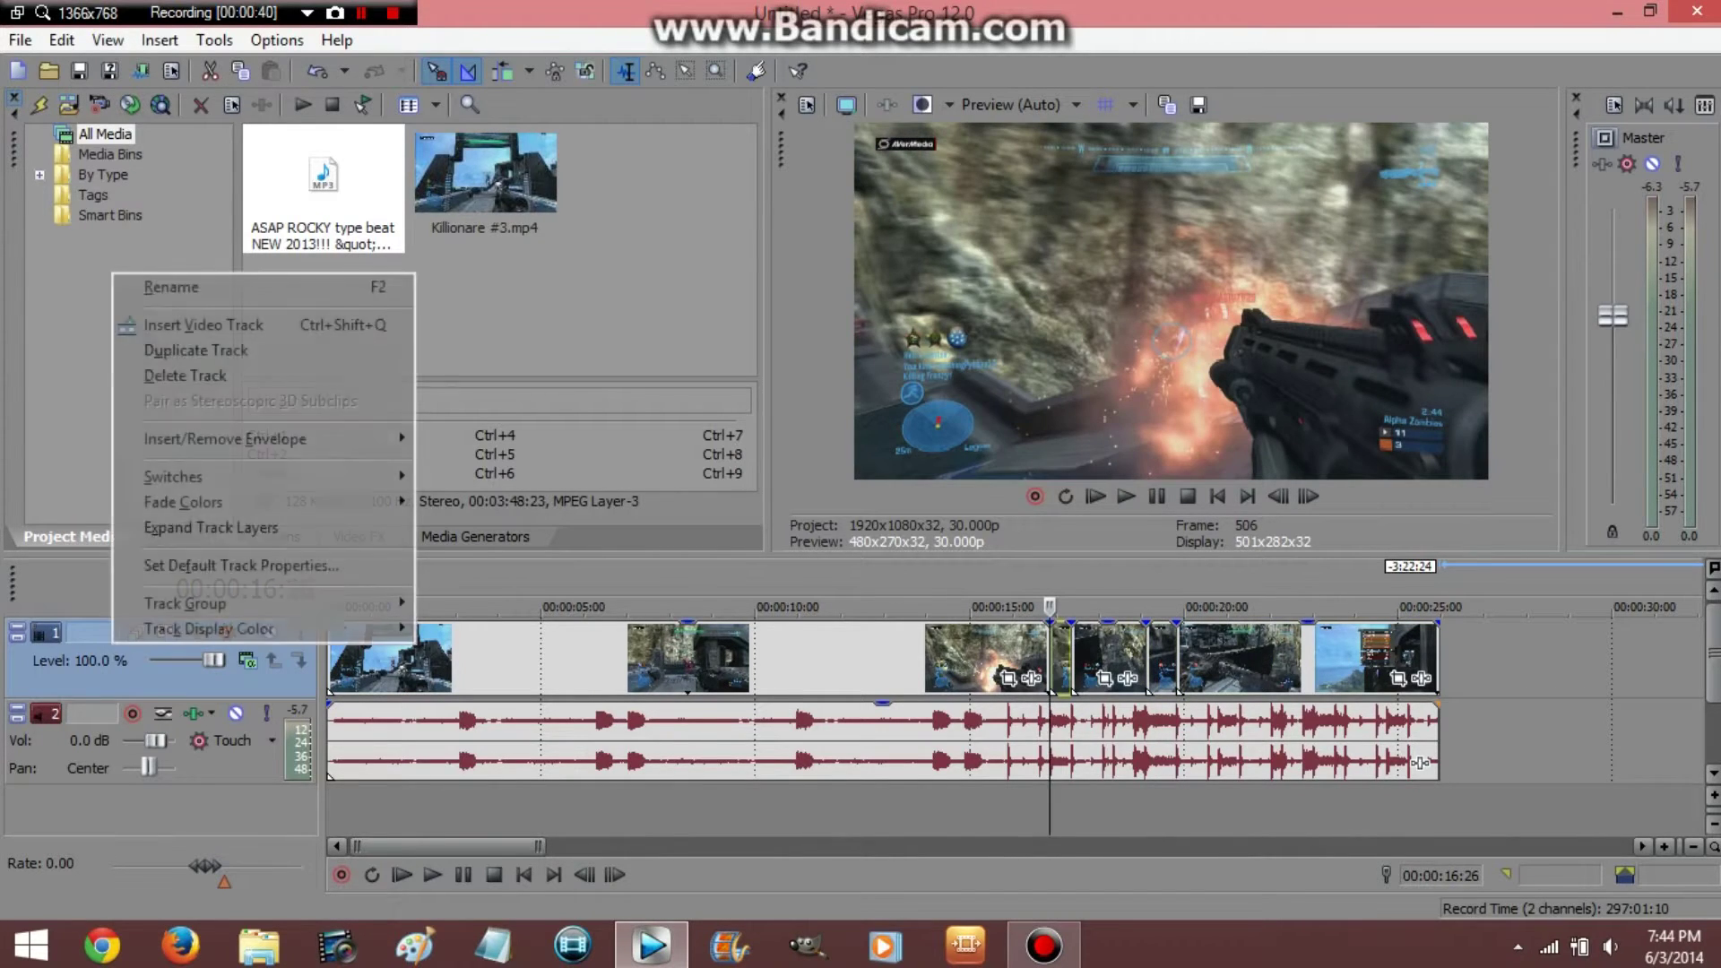
{"action": "left_click", "coordinate": [201, 324]}
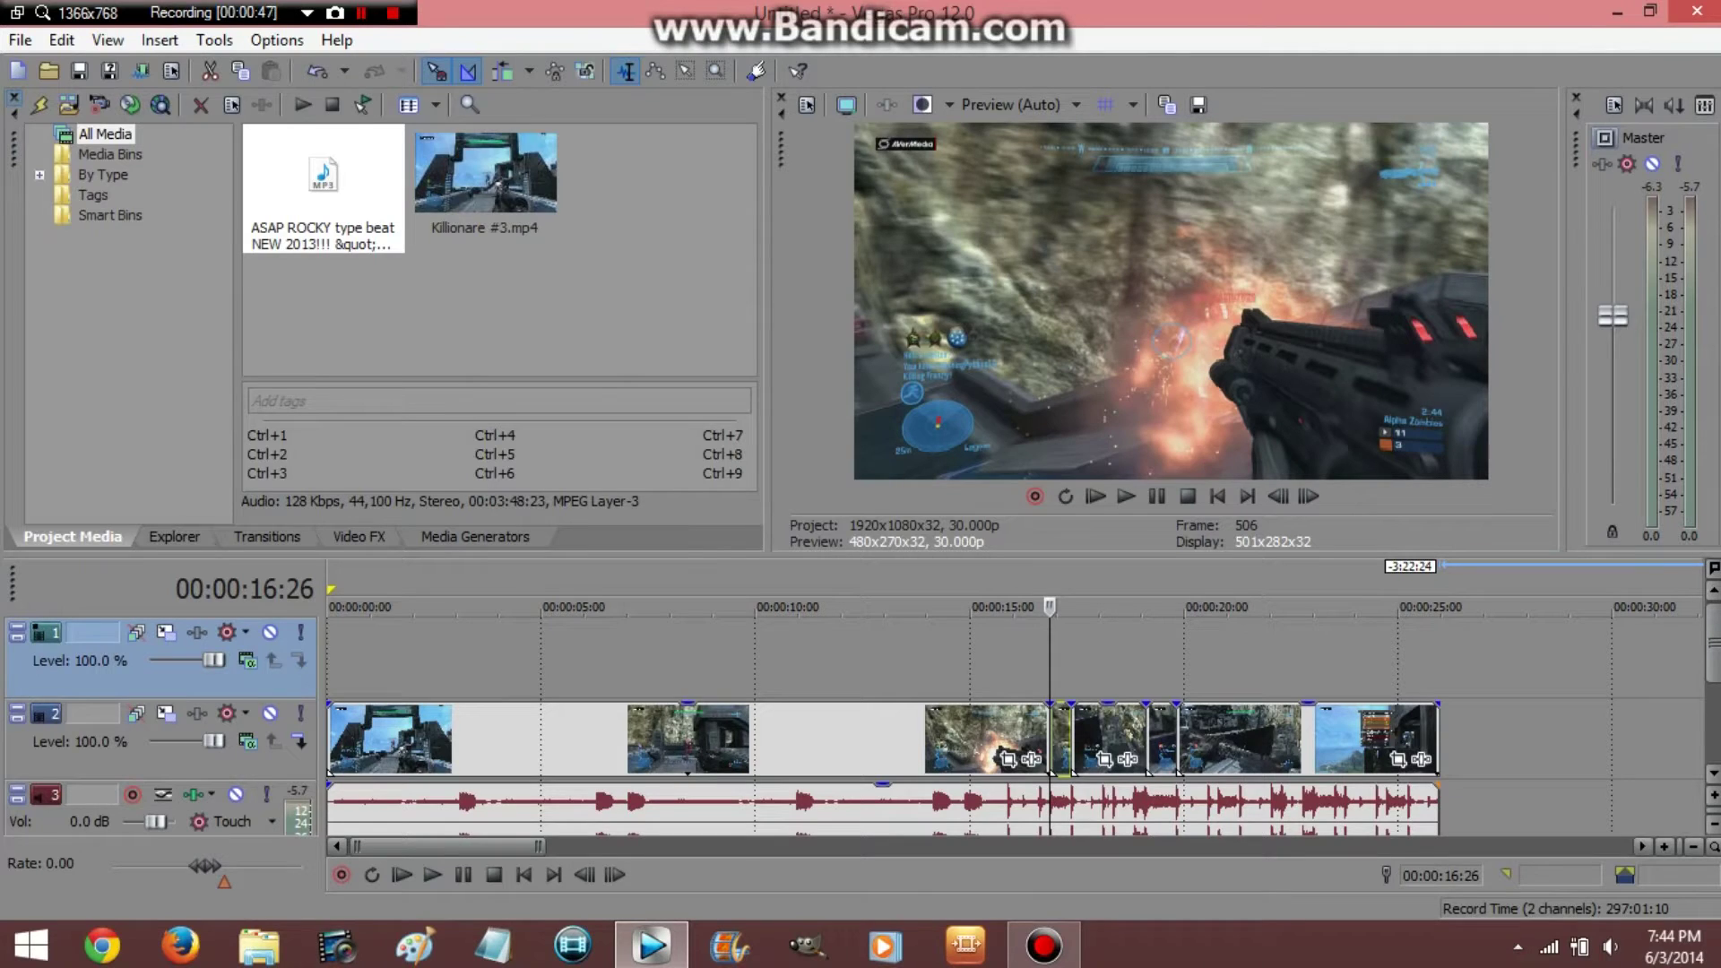
{"action": "left_click", "coordinate": [476, 536]}
{"action": "left_click", "coordinate": [461, 188]}
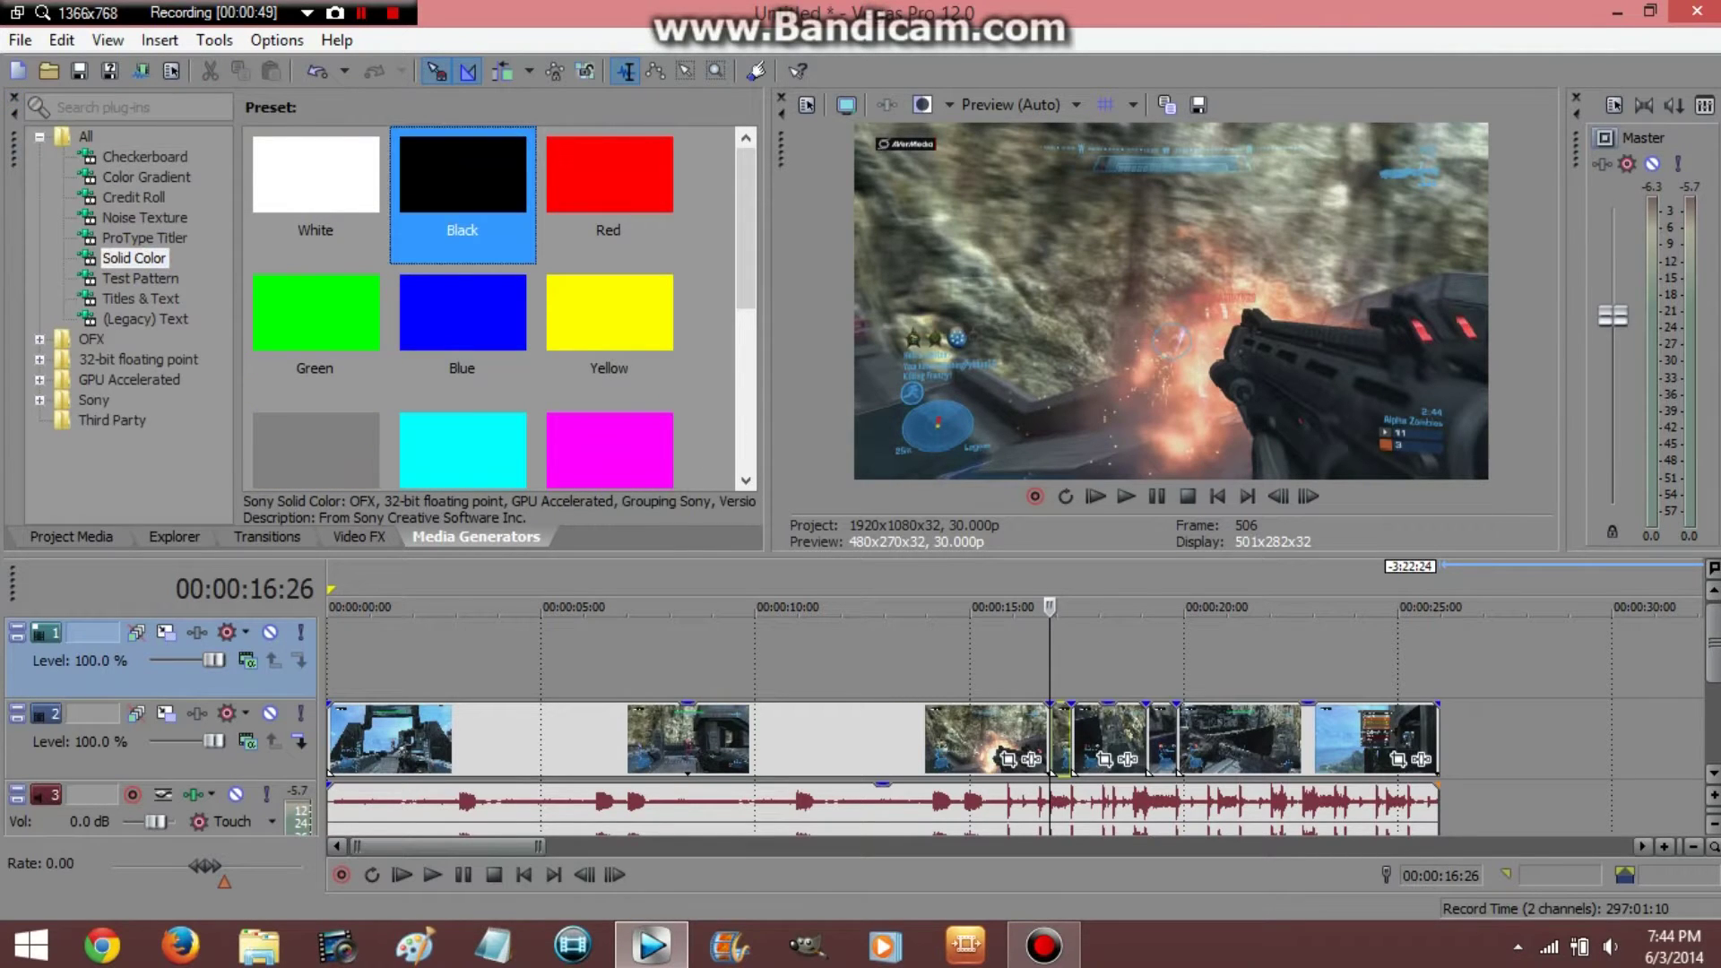
{"action": "left_click_drag", "start_coordinate": [461, 188], "coordinate": [1051, 659]}
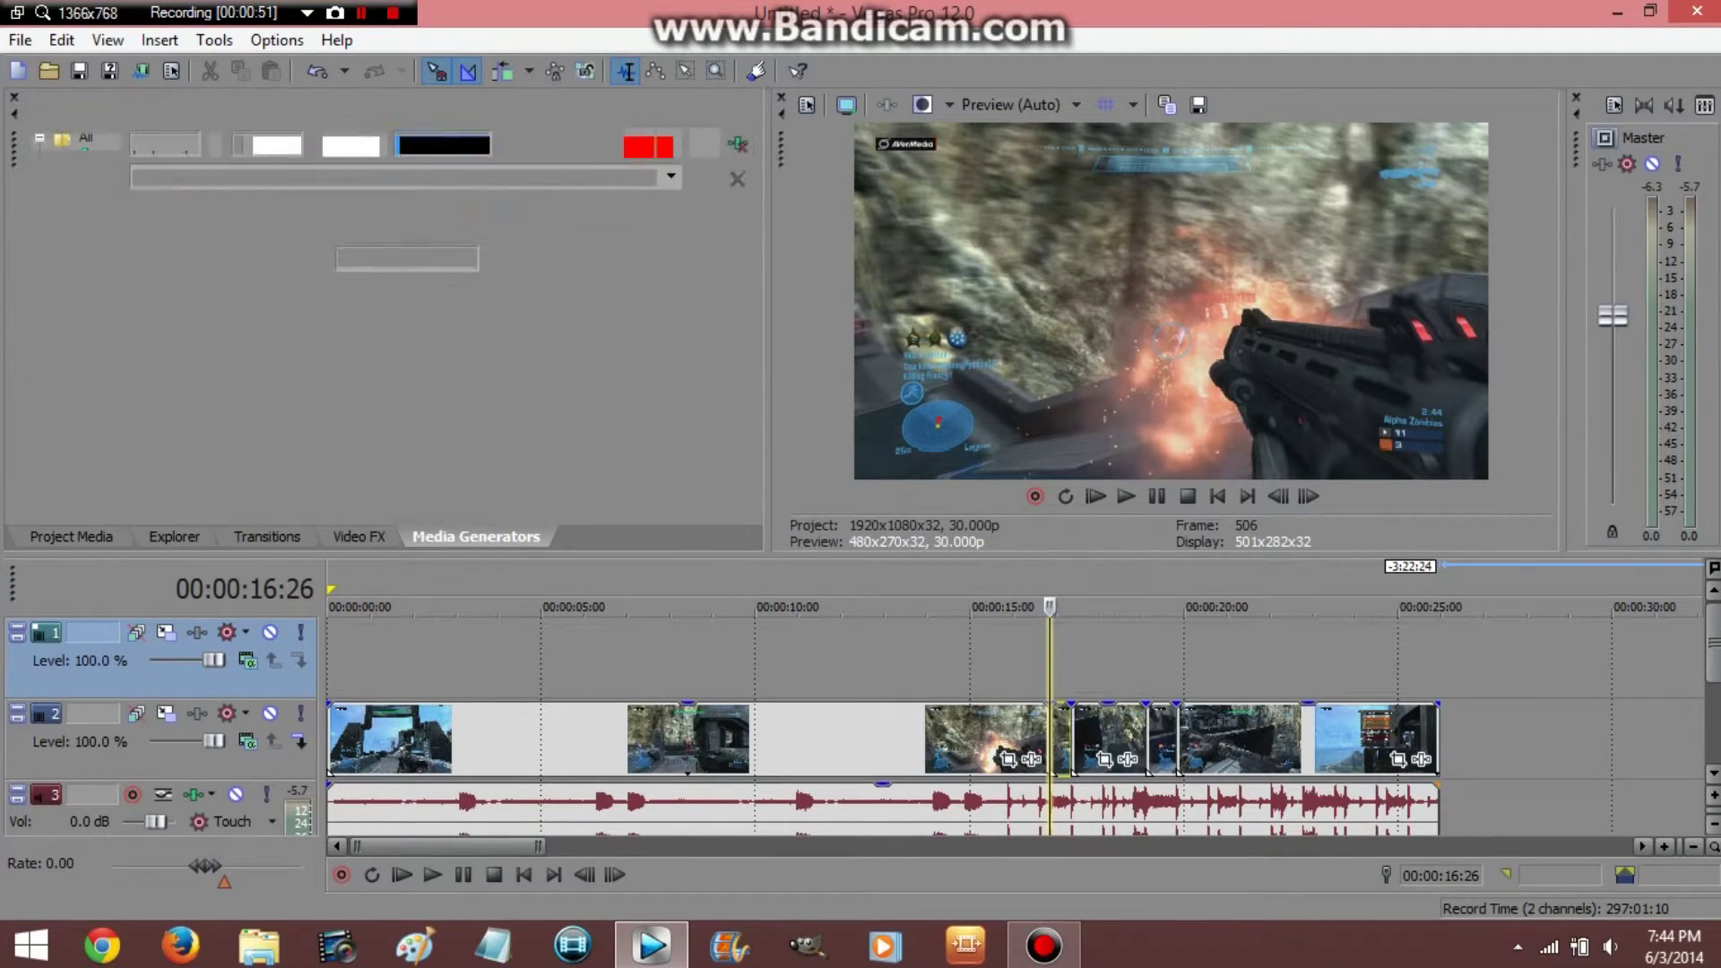
- Split the black event at 17:11, 19:04 and 19:25, deleting the extra pieces
{"action": "right_click", "coordinate": [1070, 660]}
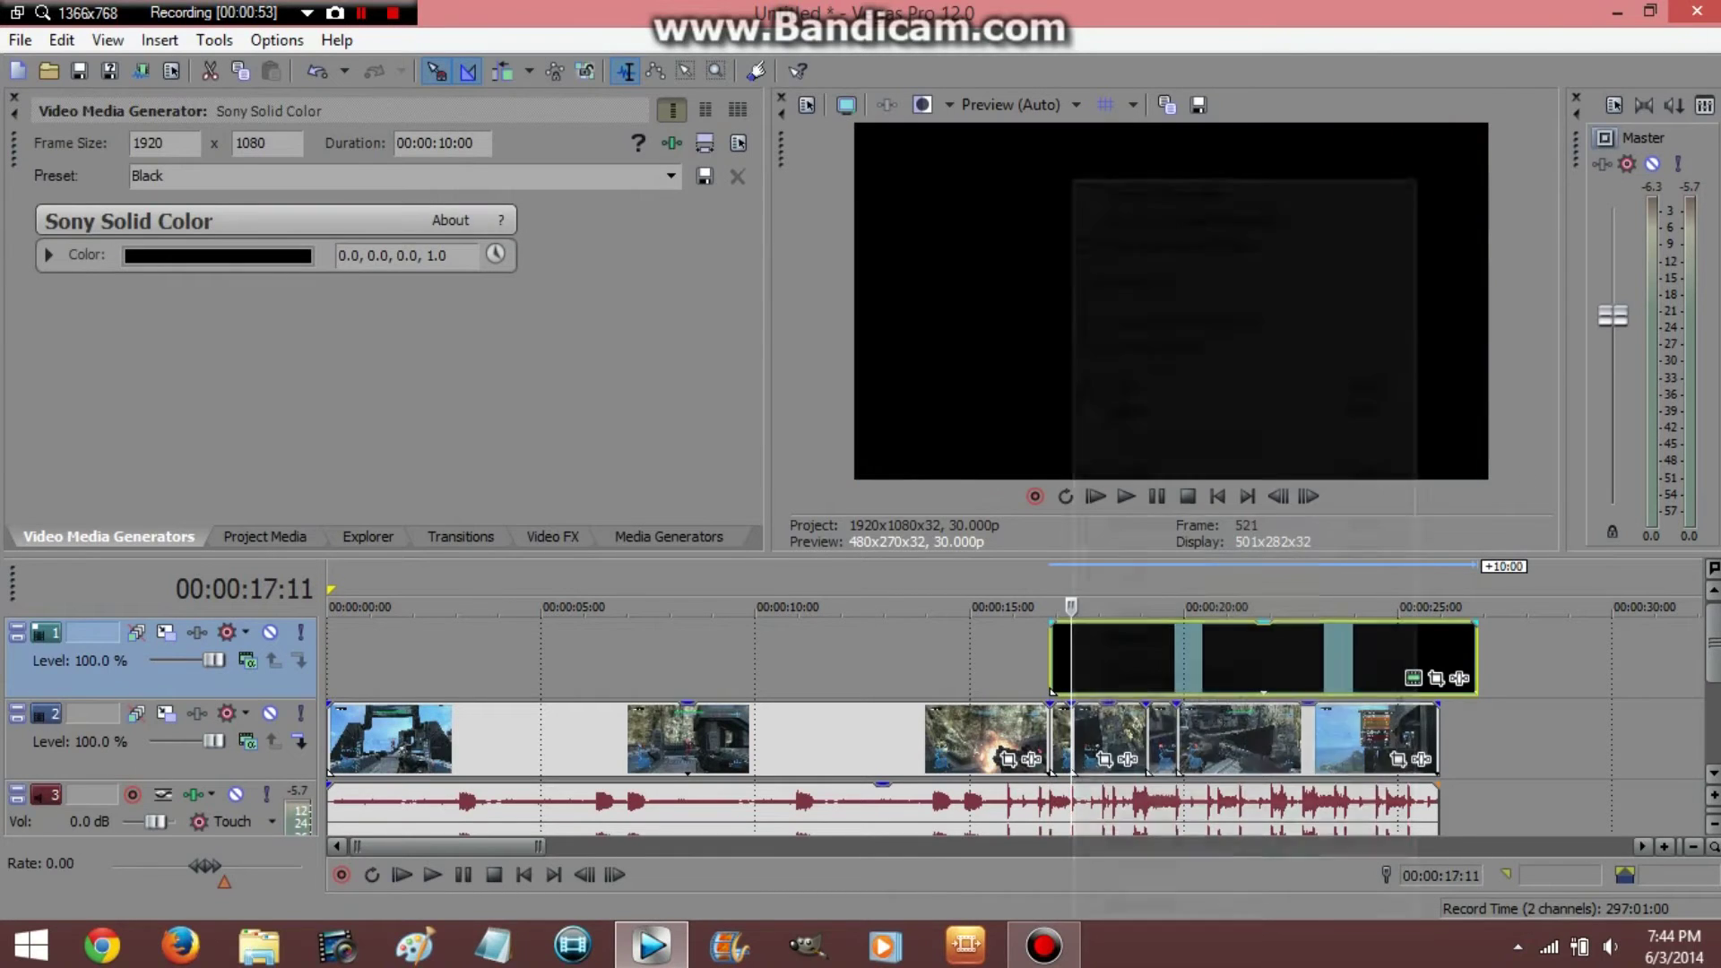
{"action": "left_click", "coordinate": [1129, 576]}
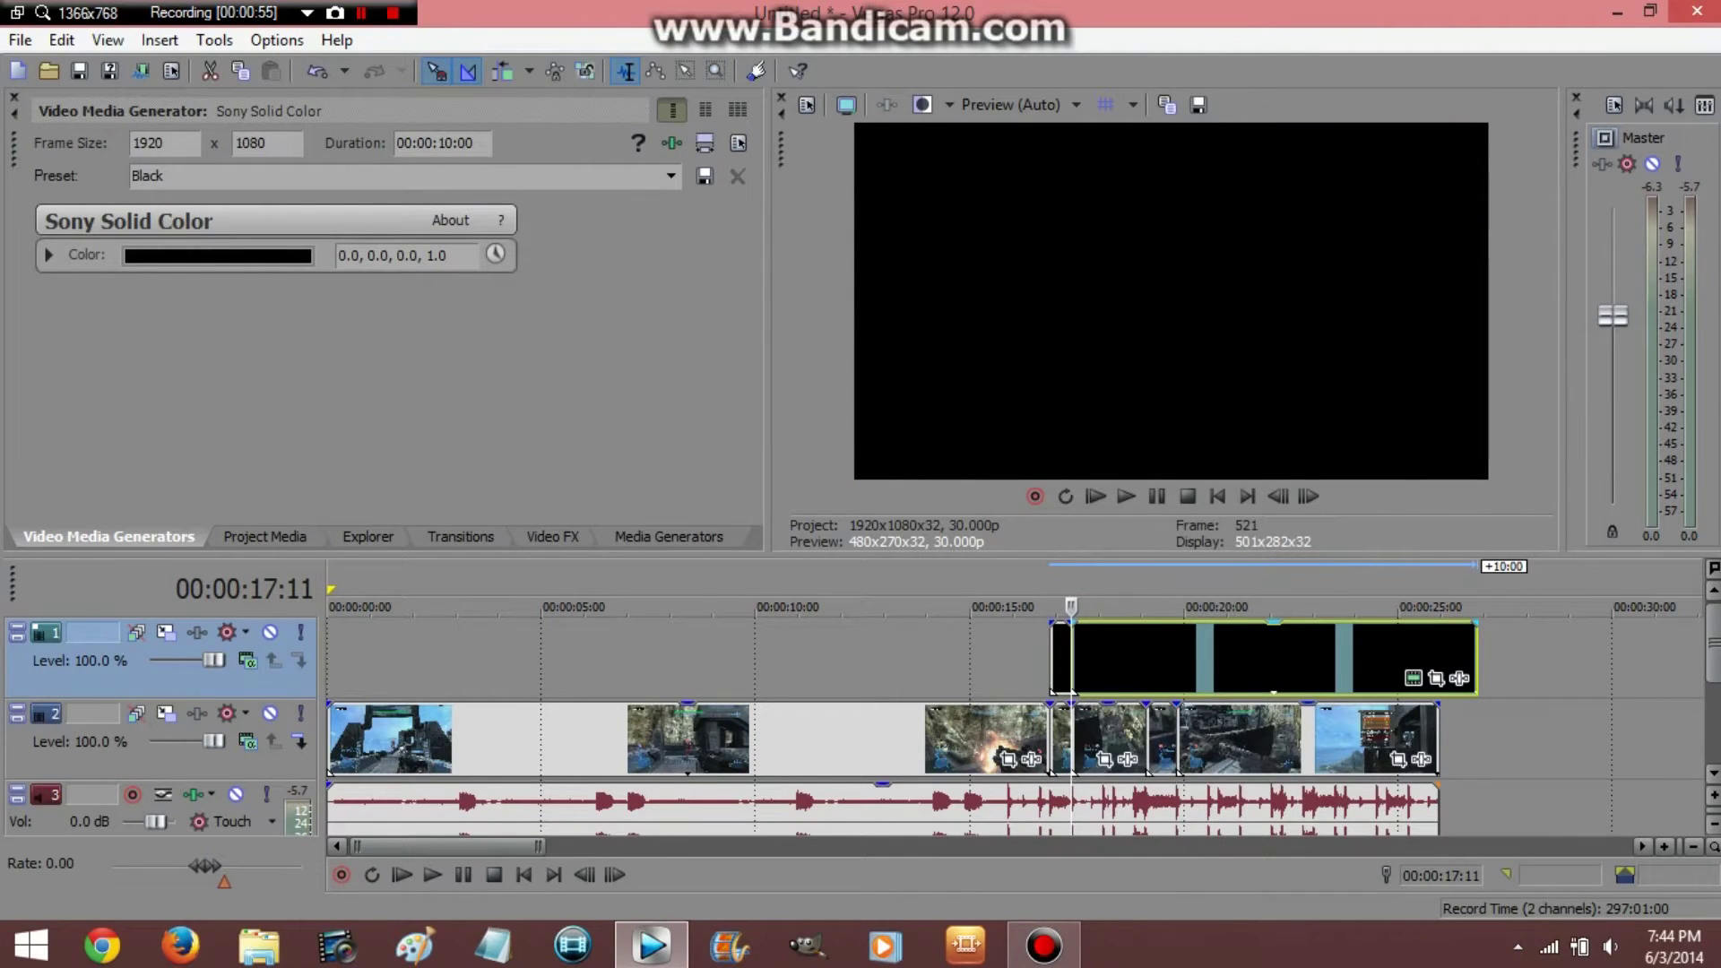
{"action": "left_click", "coordinate": [1146, 660]}
{"action": "right_click", "coordinate": [1145, 659]}
{"action": "left_click", "coordinate": [1169, 573]}
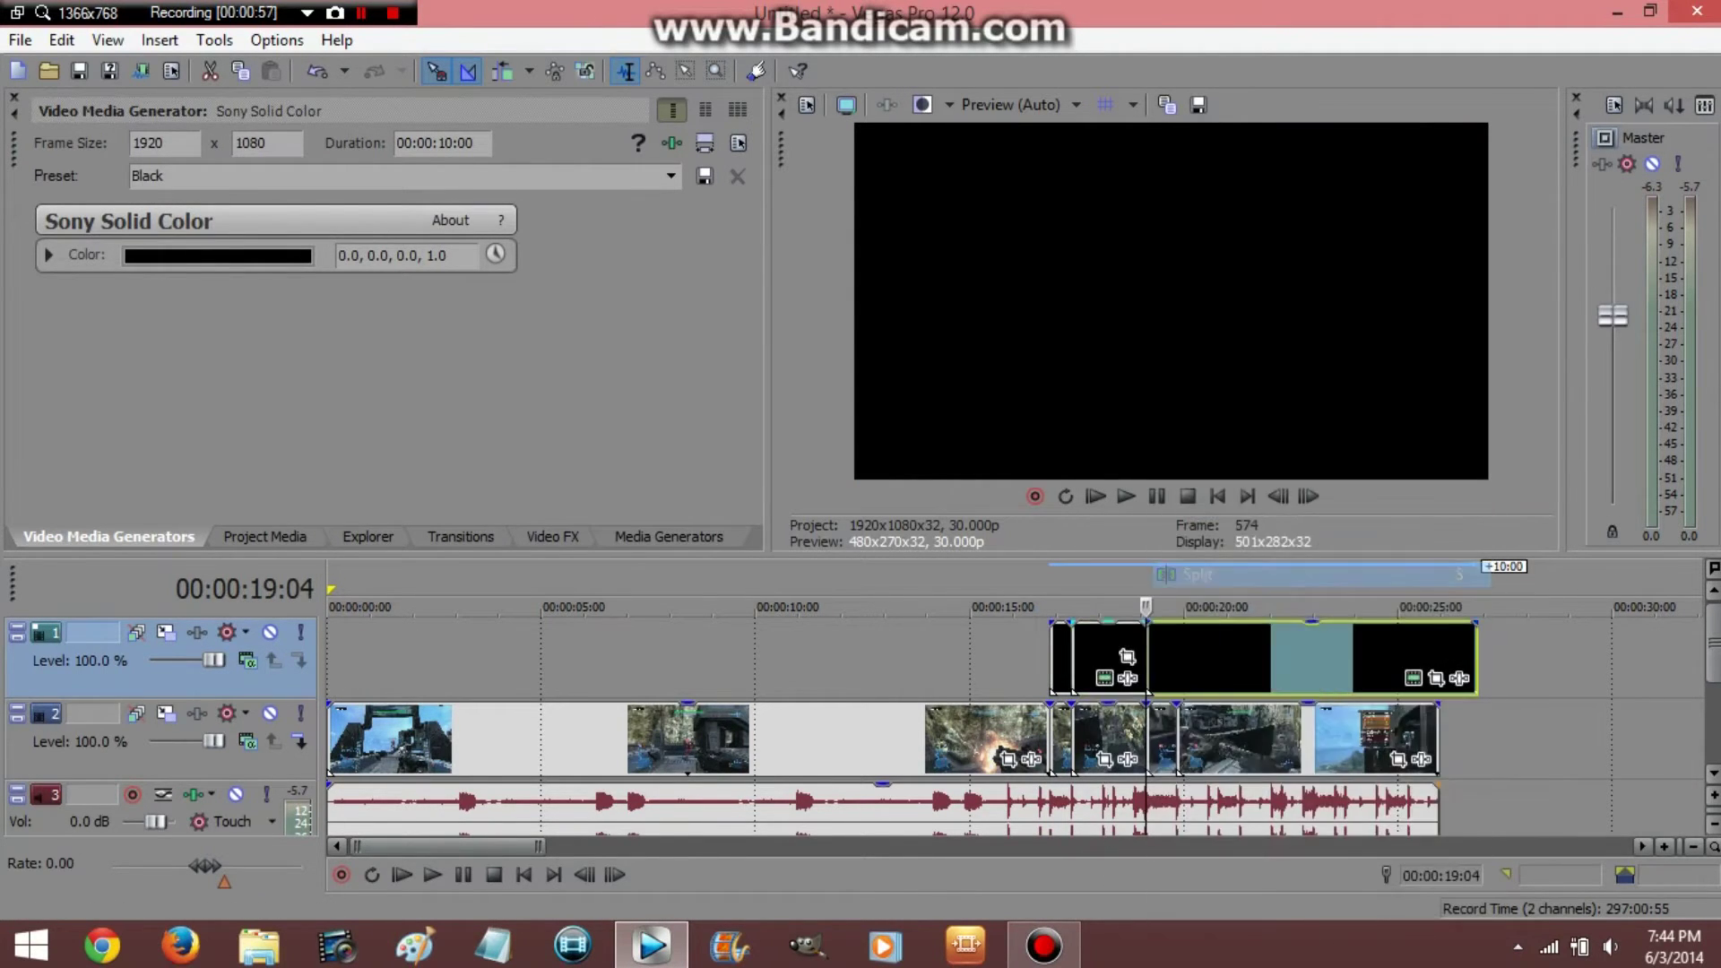
{"action": "left_click", "coordinate": [1178, 658]}
{"action": "right_click", "coordinate": [1179, 658]}
{"action": "left_click", "coordinate": [1232, 574]}
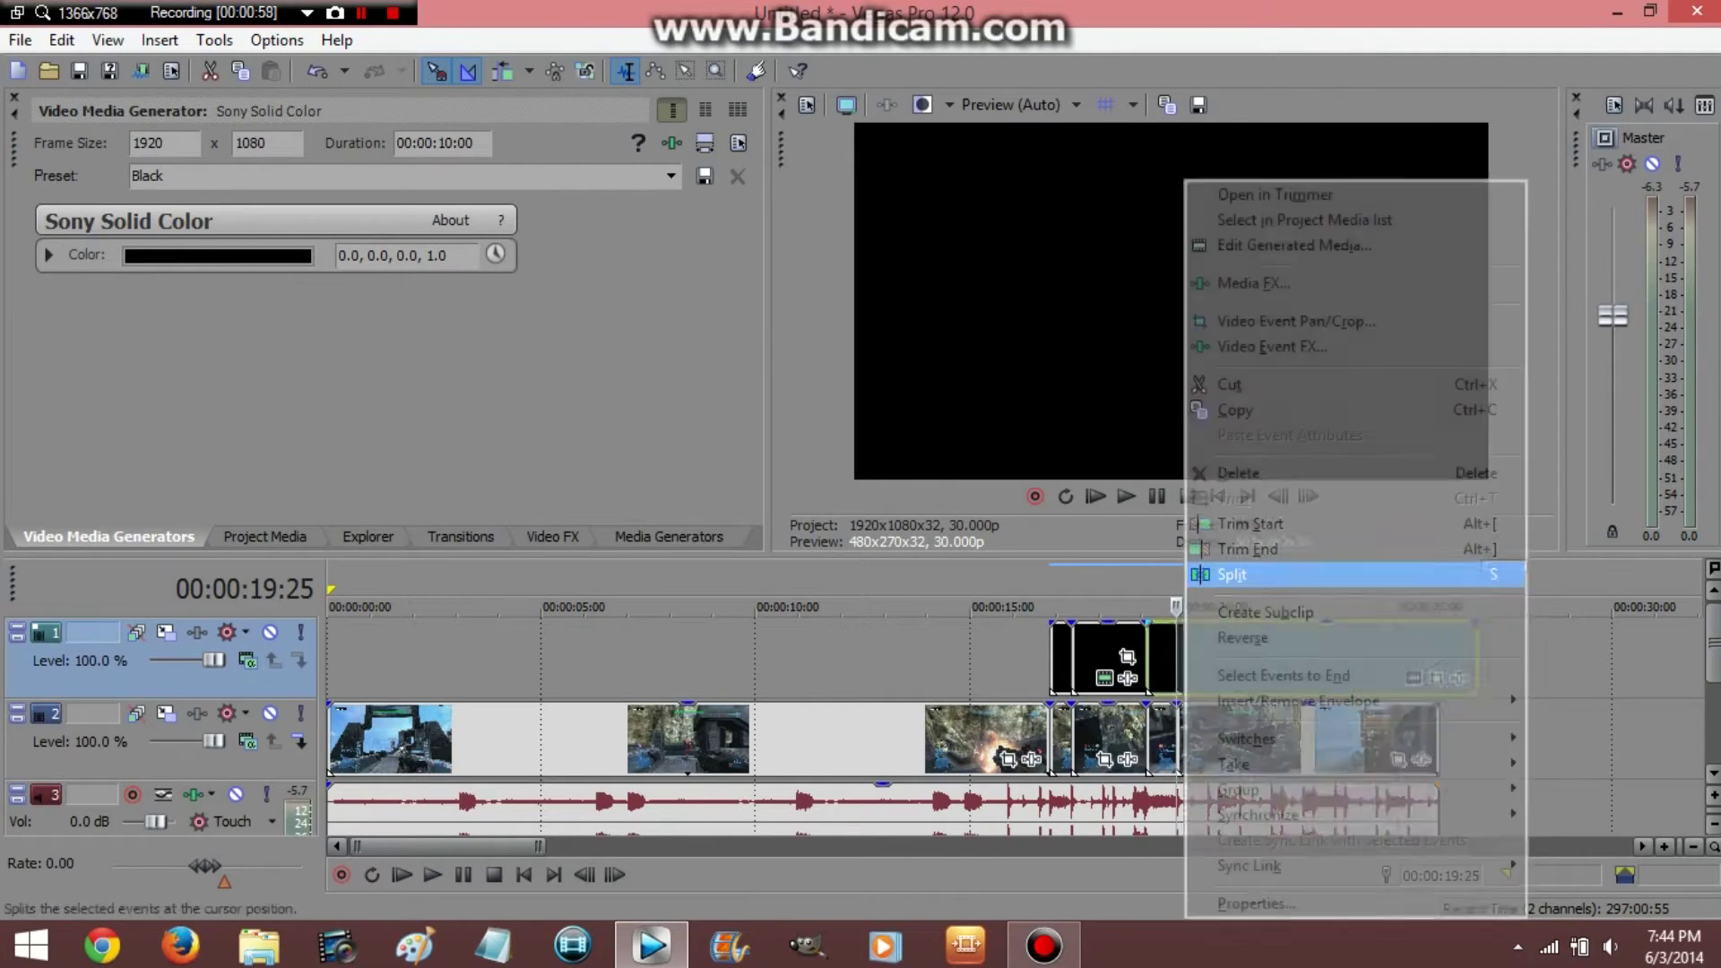
{"action": "left_click", "coordinate": [1275, 660]}
{"action": "key", "text": "Delete"}
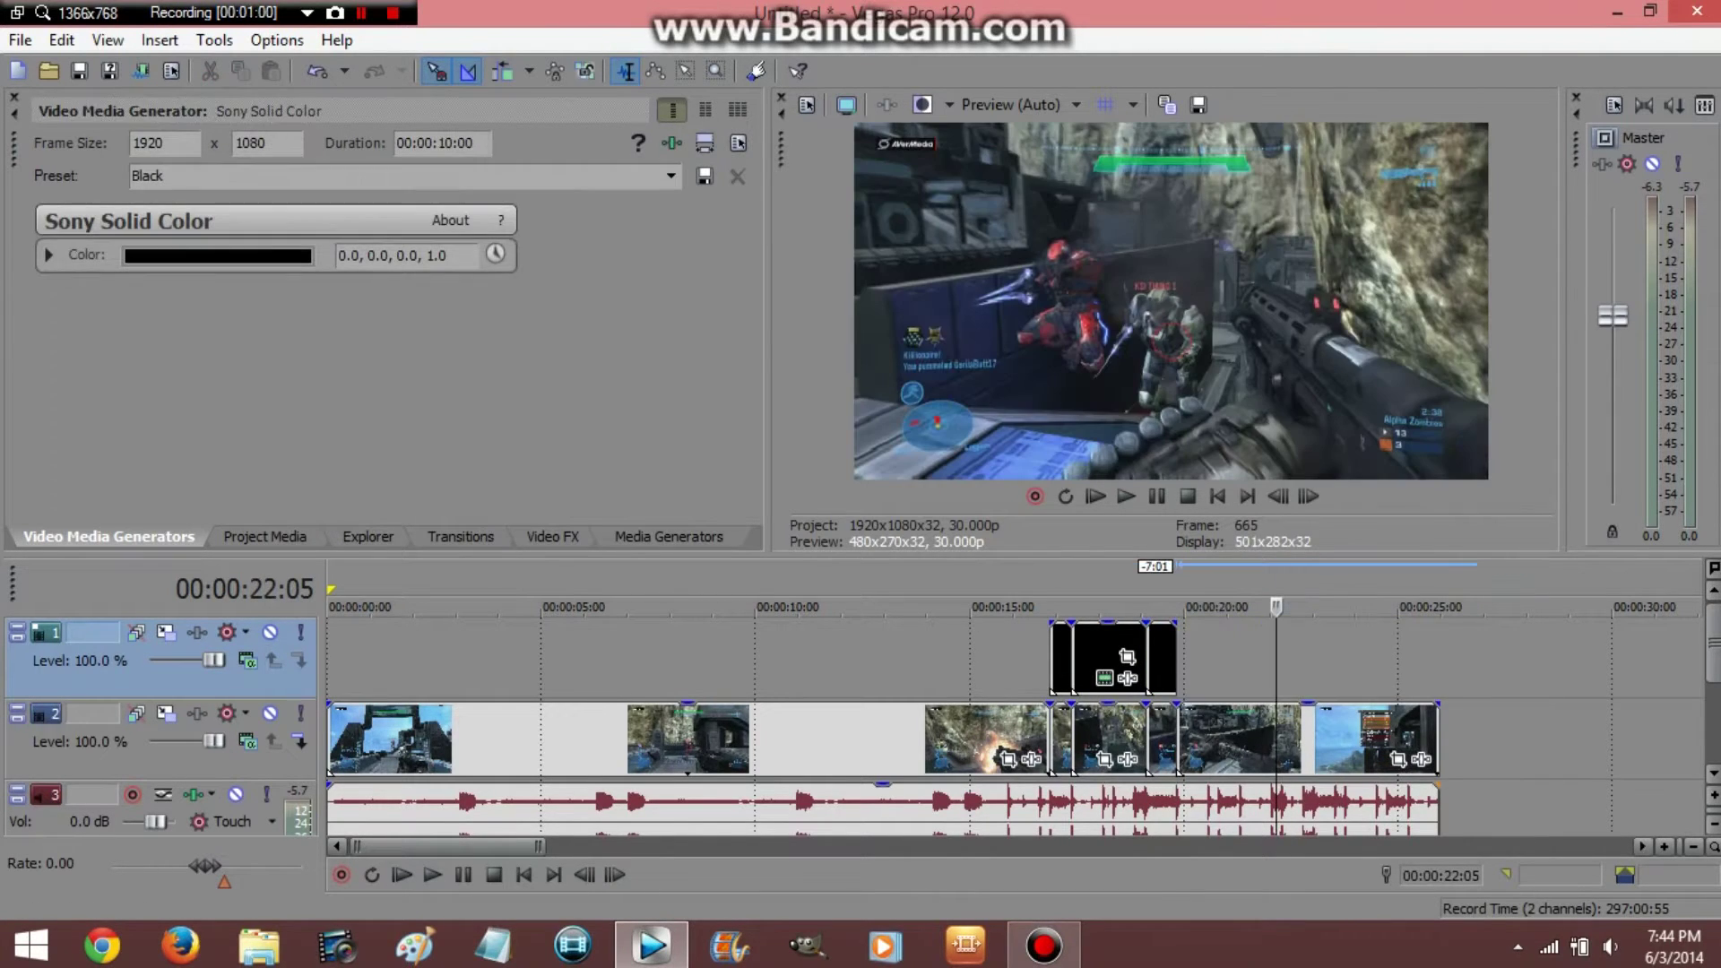
{"action": "left_click", "coordinate": [1084, 659]}
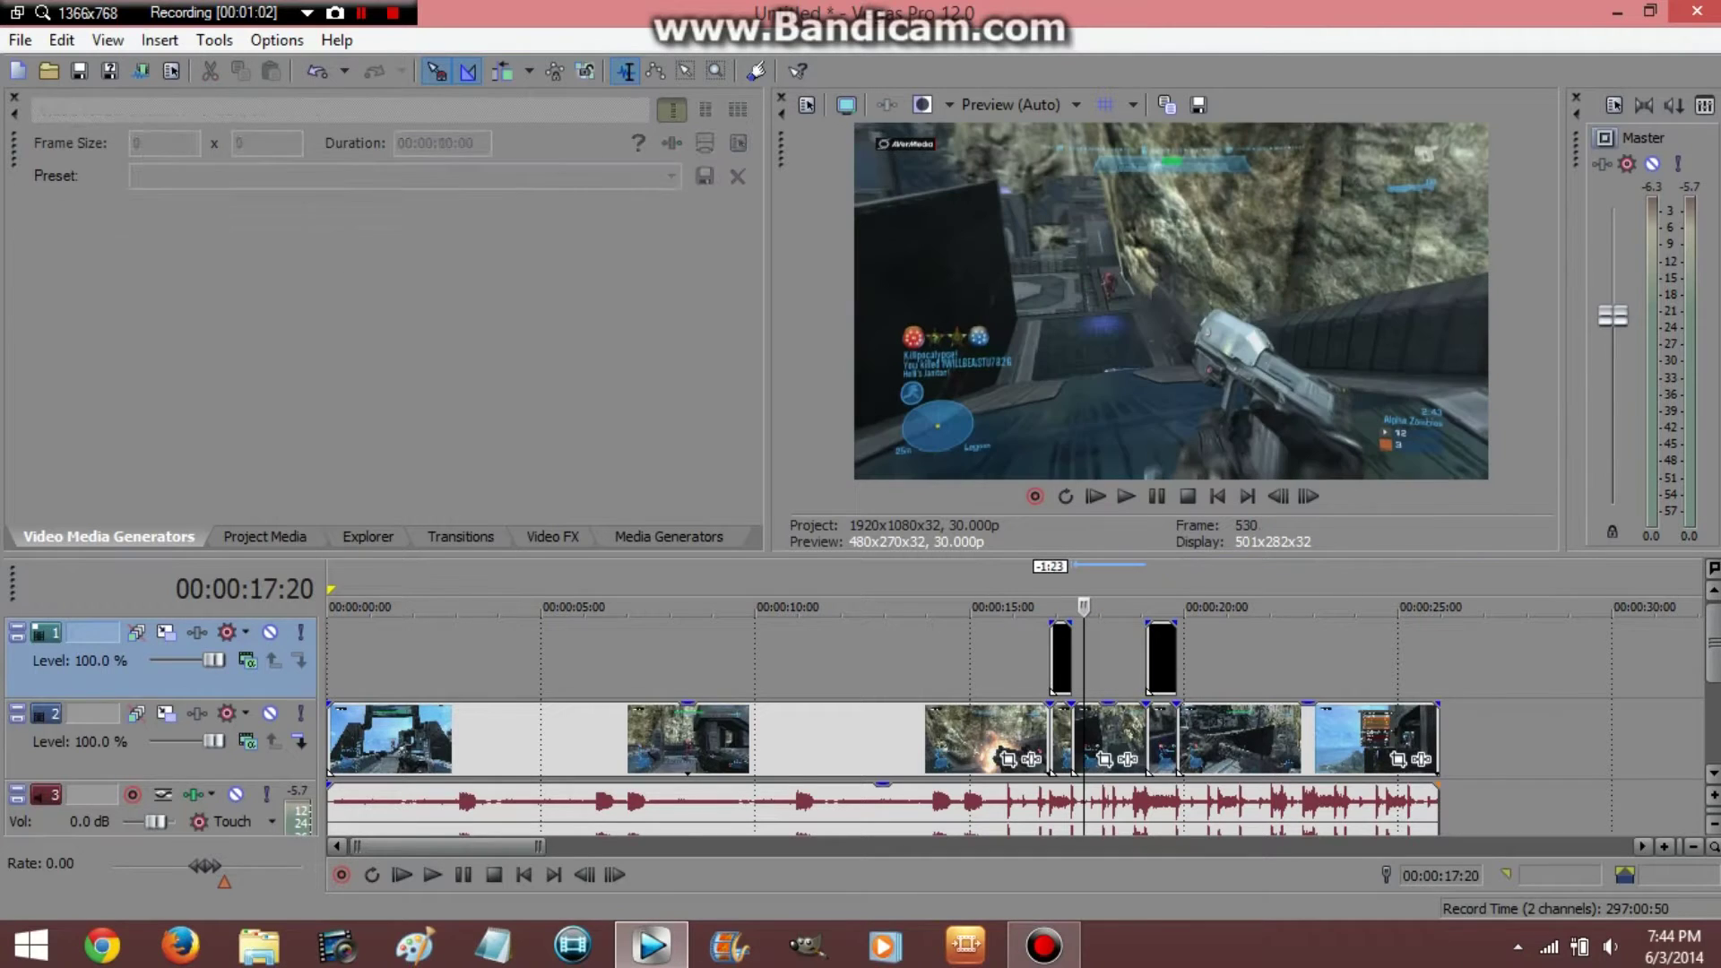
{"action": "scroll", "coordinate": [1127, 657], "scroll_direction": "up", "scroll_amount": 1}
{"action": "scroll", "coordinate": [1015, 726], "scroll_direction": "up", "scroll_amount": 3}
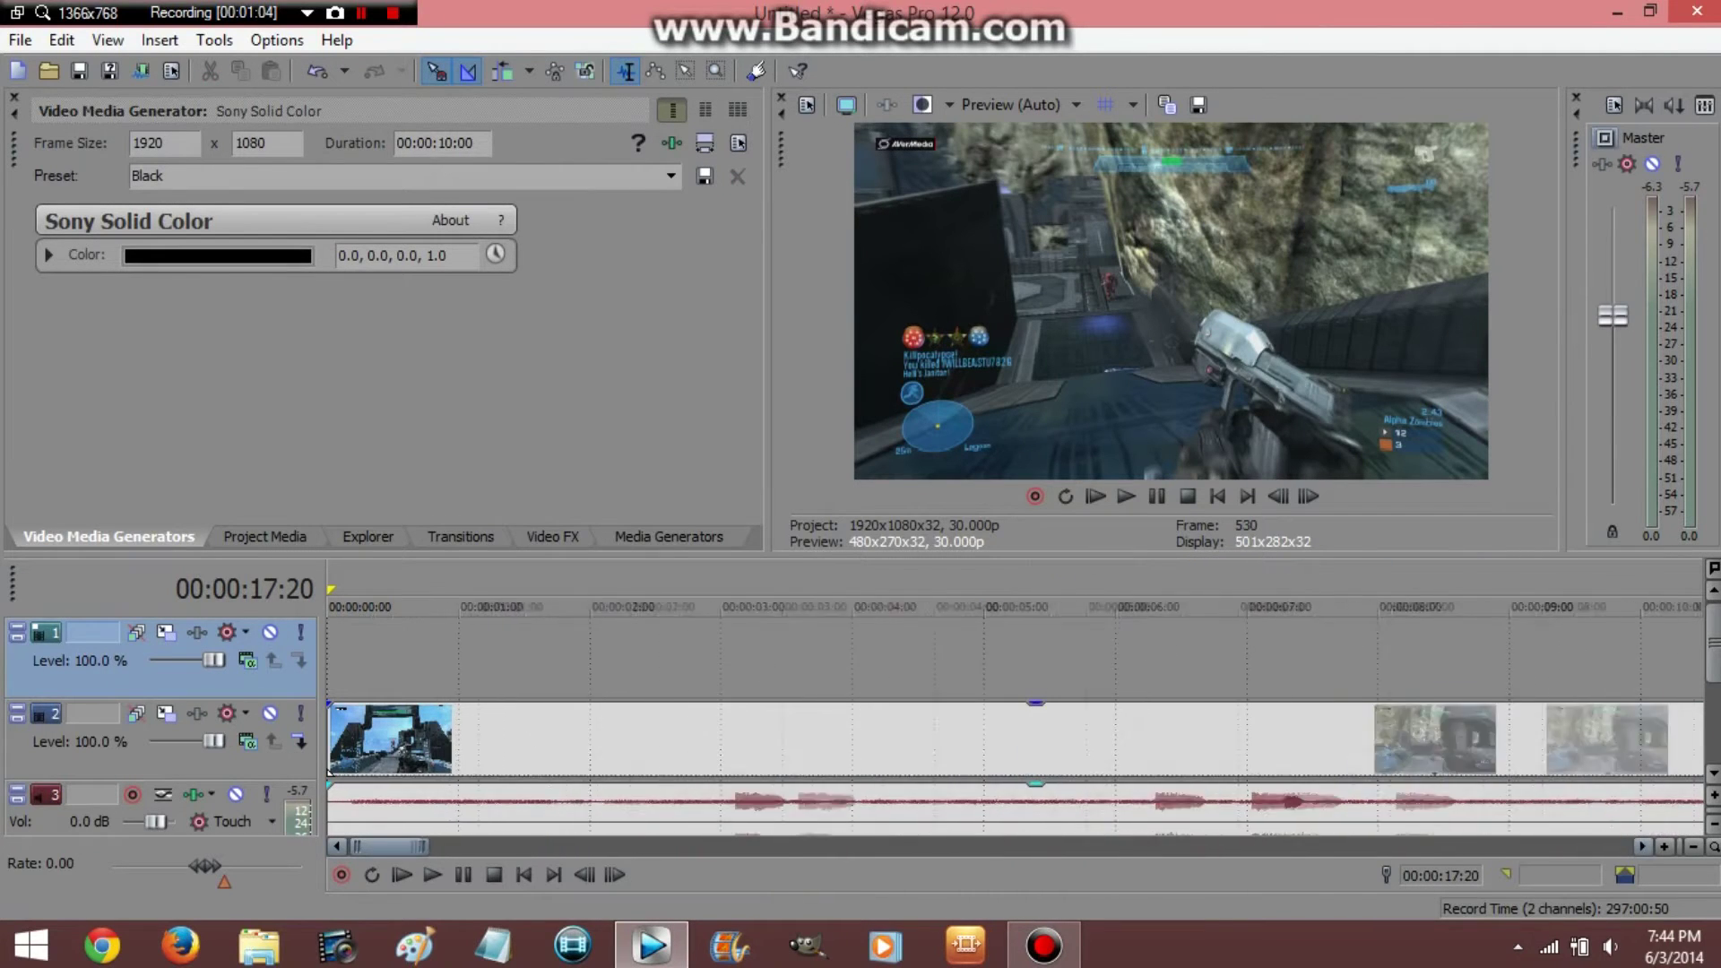
{"action": "scroll", "coordinate": [1015, 727], "scroll_direction": "up", "scroll_amount": 1}
{"action": "scroll", "coordinate": [1015, 727], "scroll_direction": "up", "scroll_amount": 1}
{"action": "scroll", "coordinate": [1015, 727], "scroll_direction": "up", "scroll_amount": 1}
{"action": "scroll", "coordinate": [1015, 726], "scroll_direction": "right", "scroll_amount": 2}
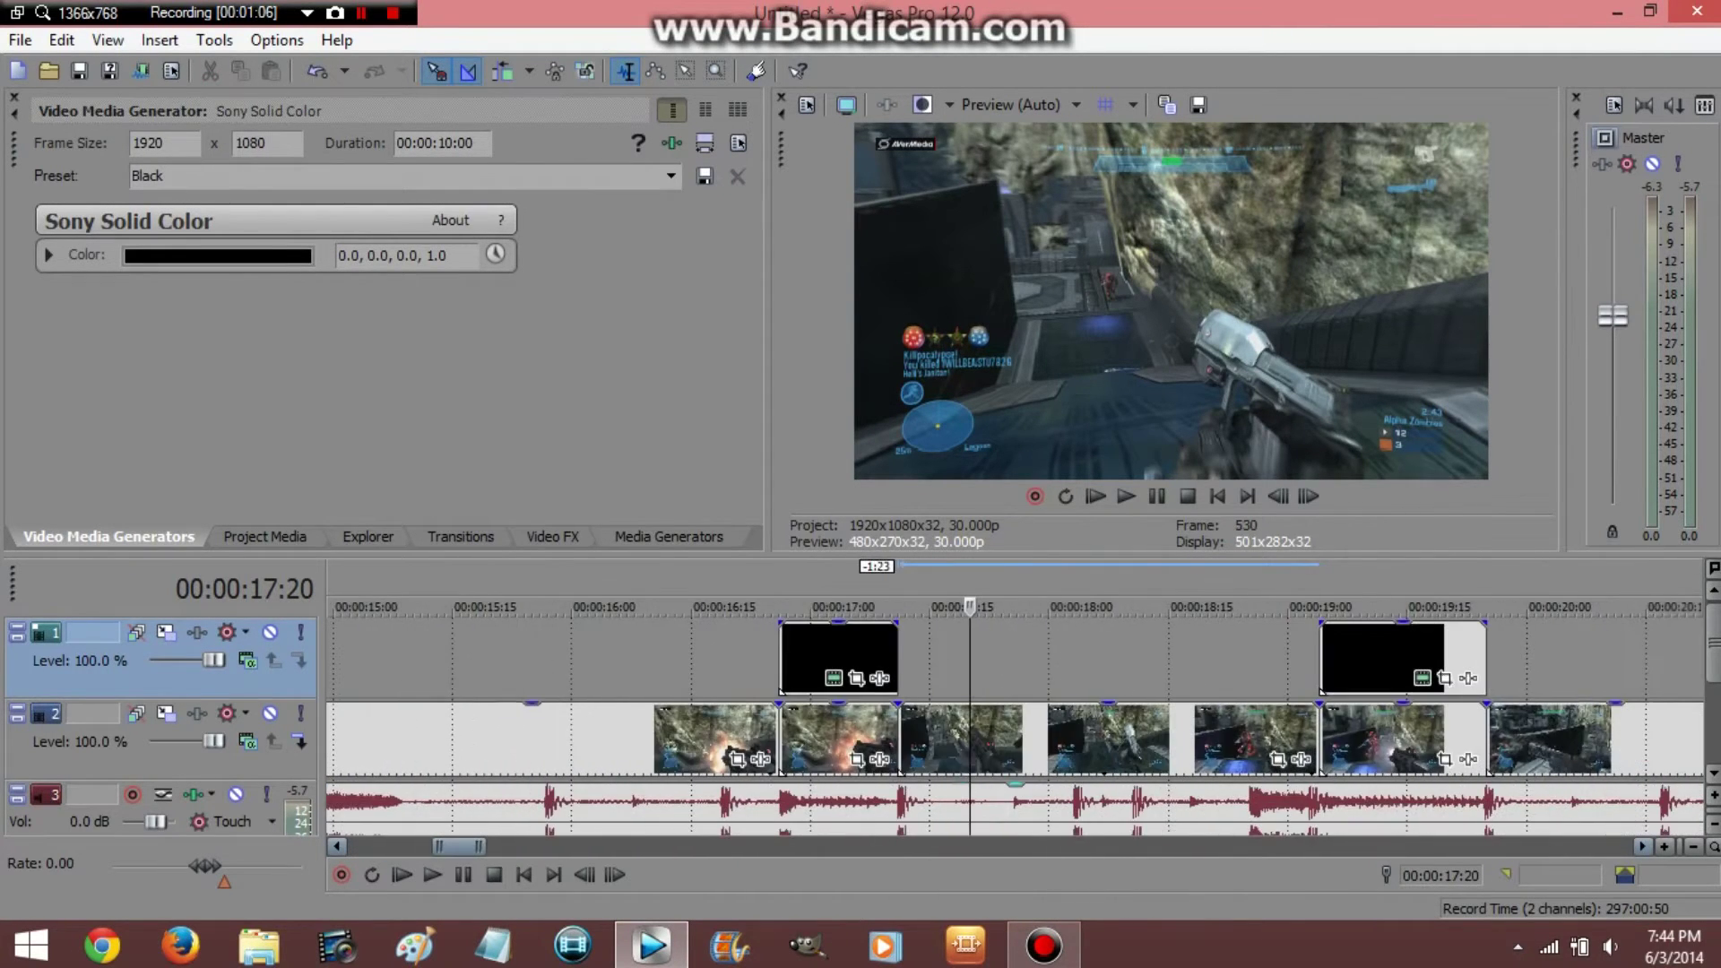
{"action": "scroll", "coordinate": [1015, 726], "scroll_direction": "right", "scroll_amount": 2}
{"action": "scroll", "coordinate": [1016, 726], "scroll_direction": "right", "scroll_amount": 2}
{"action": "scroll", "coordinate": [1014, 726], "scroll_direction": "right", "scroll_amount": 2}
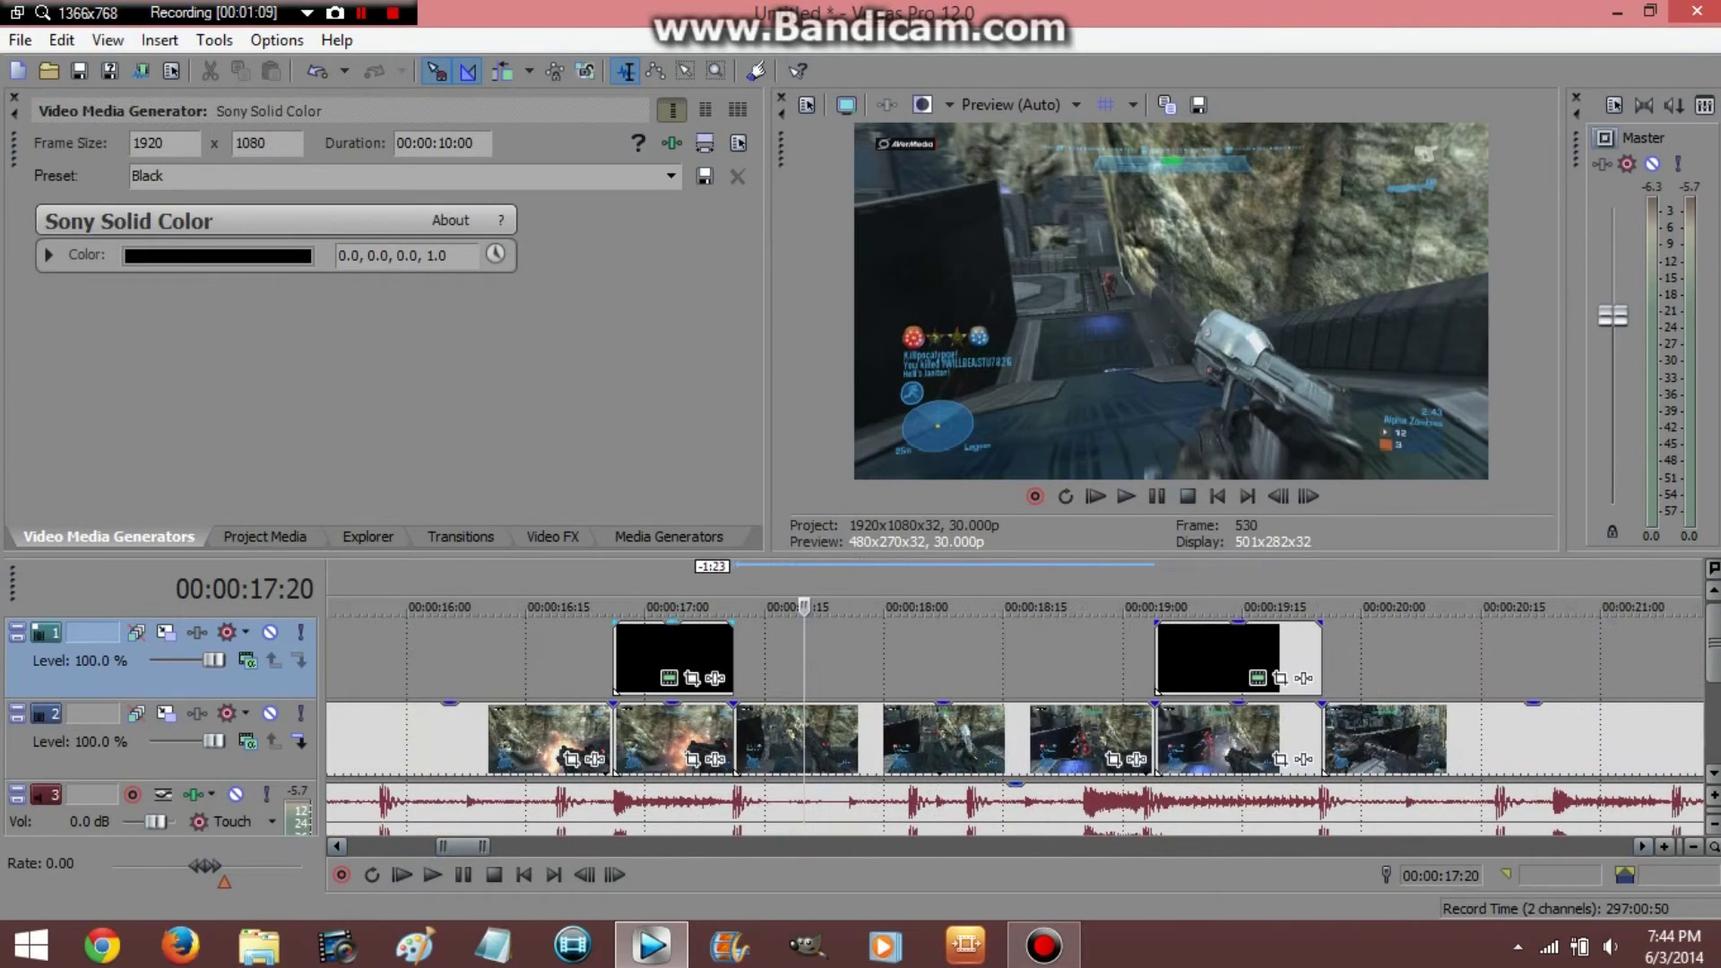
- Select the first black flash and split it two frames past its start
{"action": "left_click", "coordinate": [616, 659]}
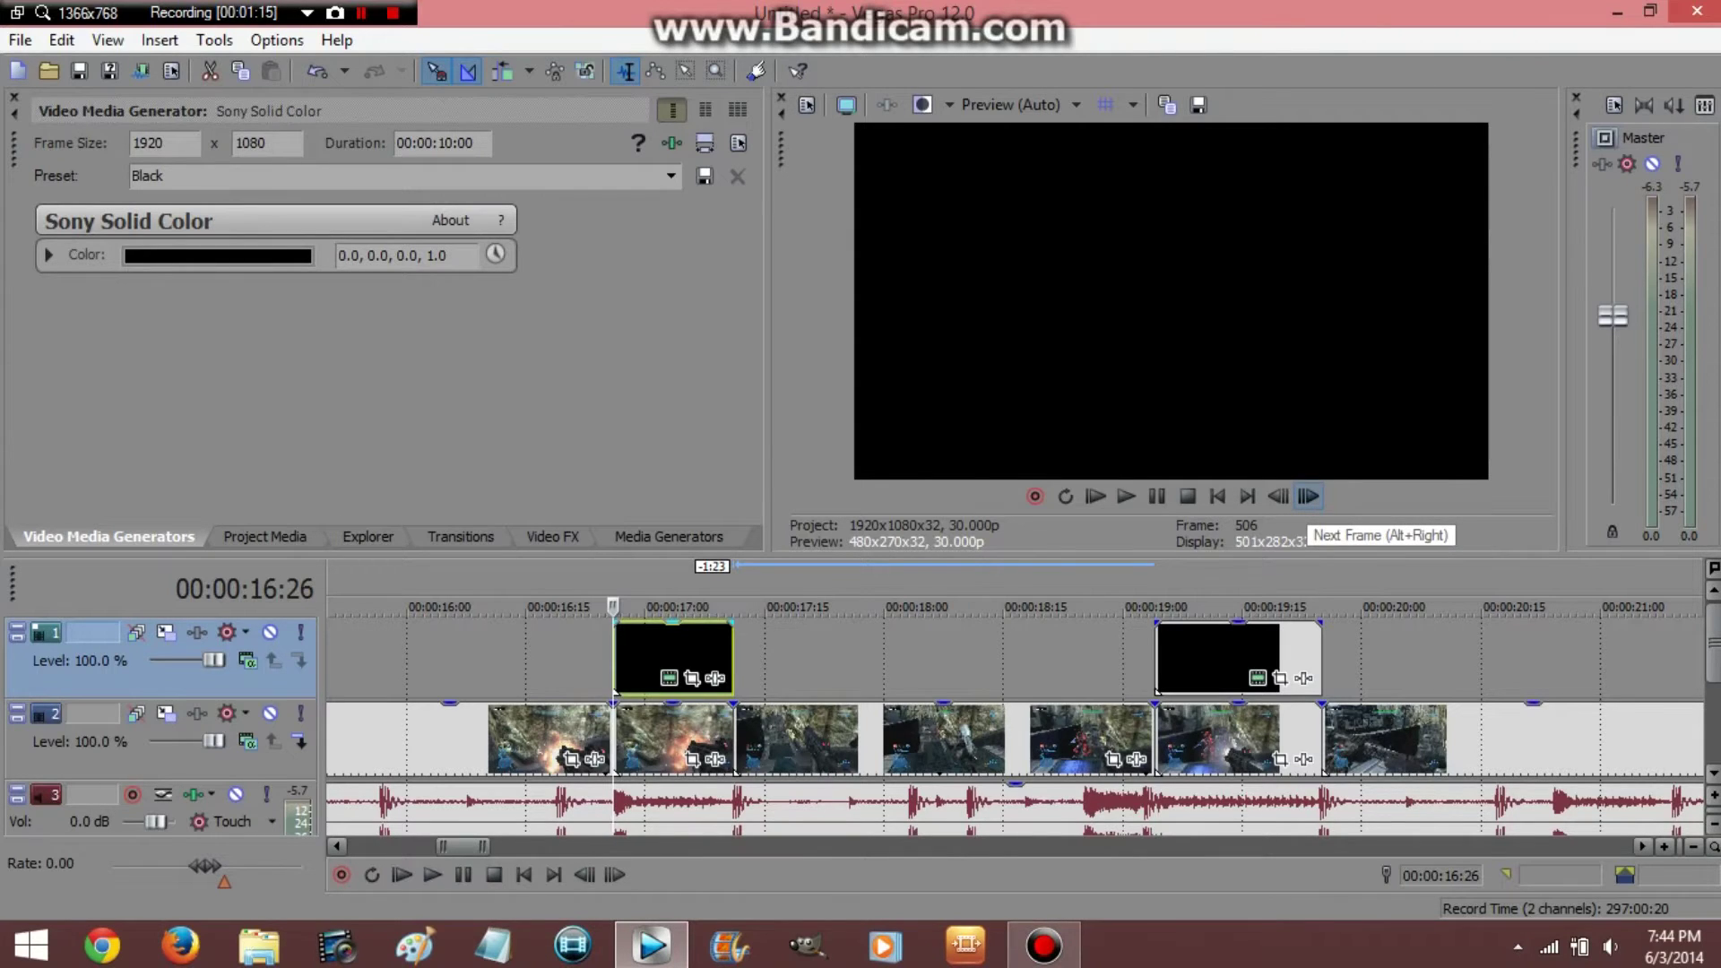
{"action": "left_click", "coordinate": [1307, 495]}
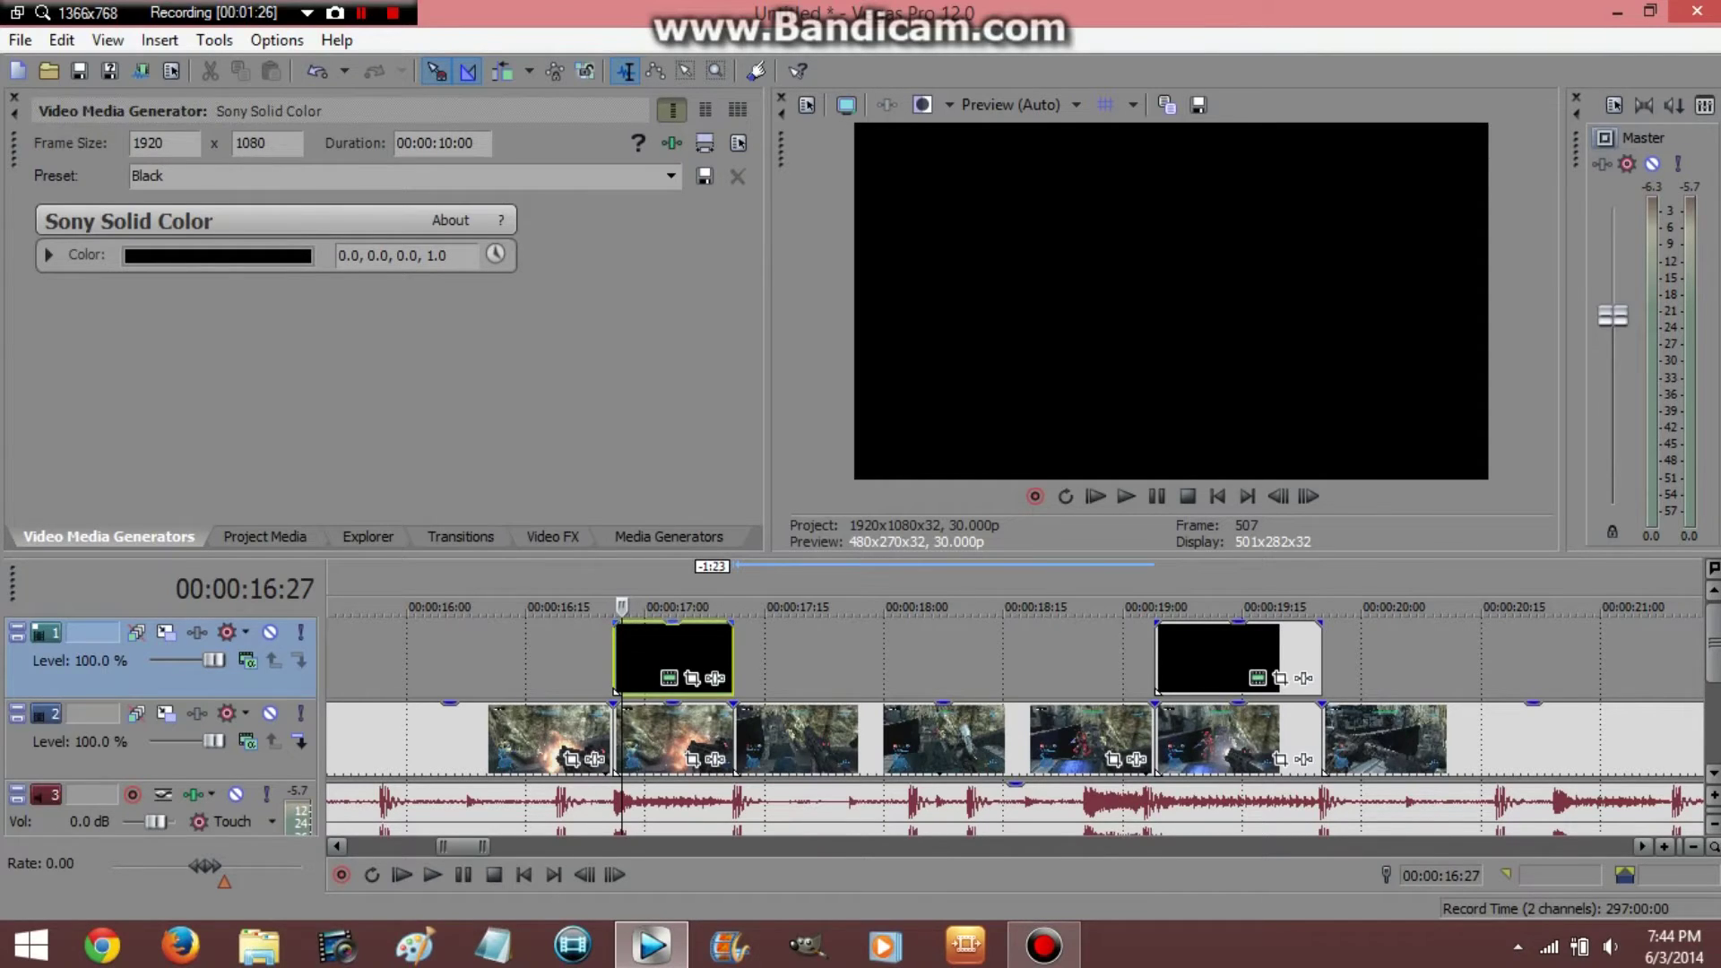
{"action": "left_click", "coordinate": [616, 691]}
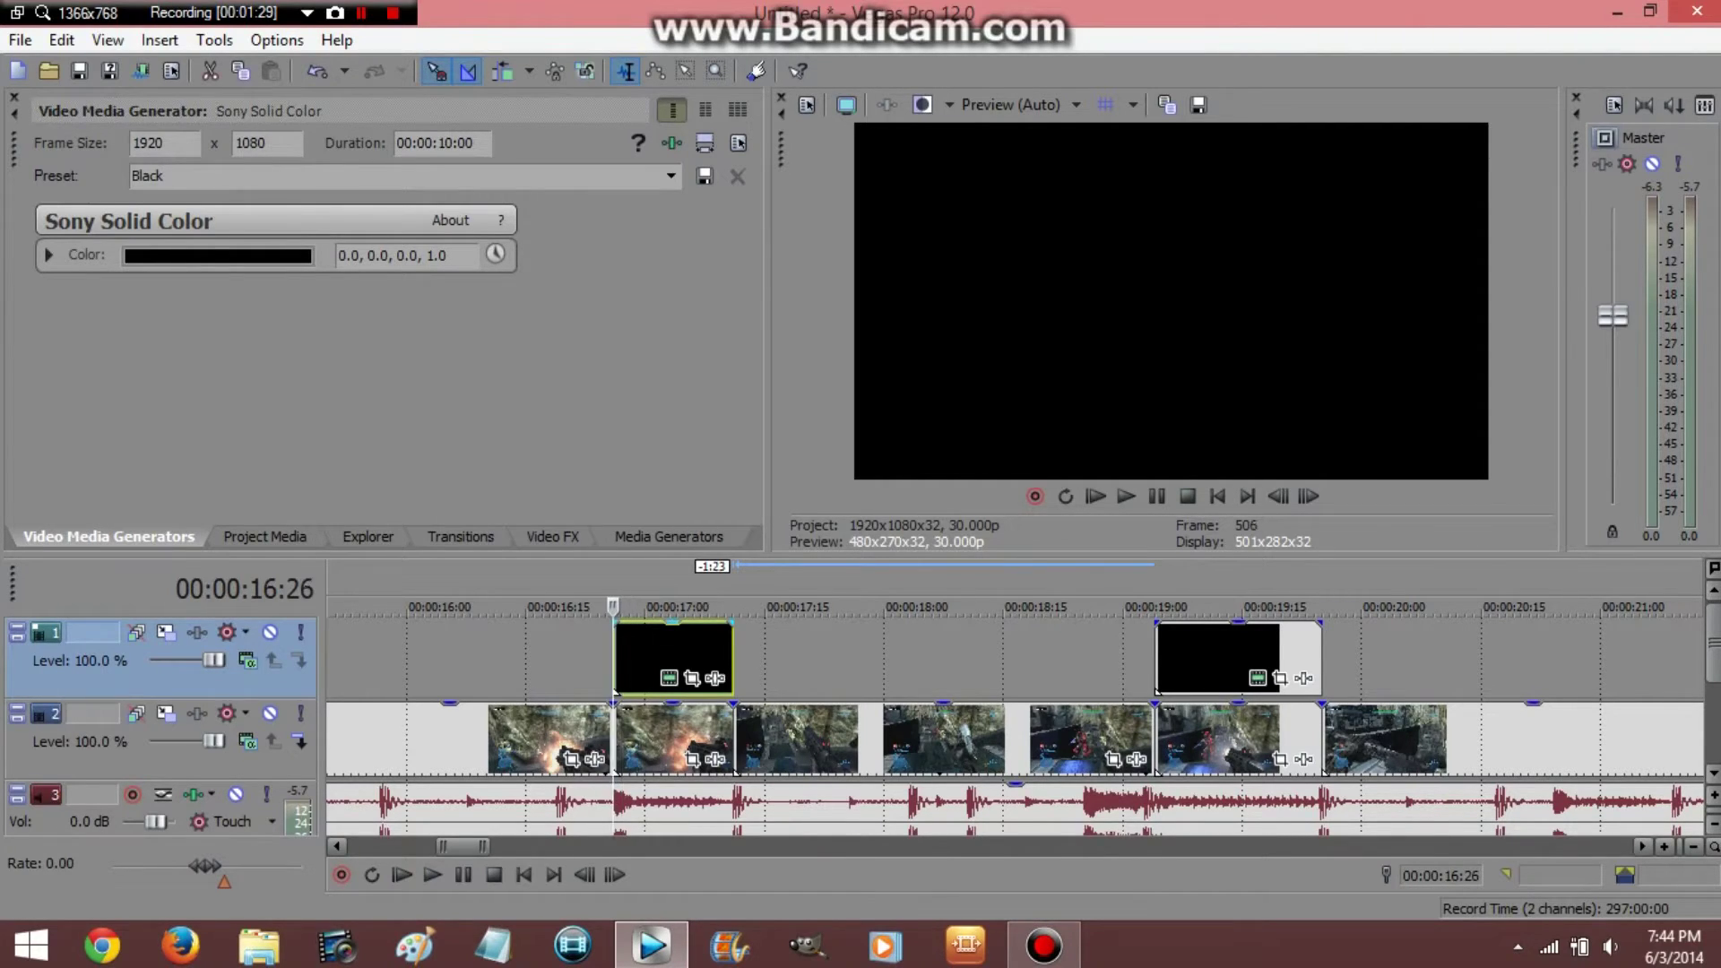
{"action": "key", "text": "space"}
{"action": "key", "text": "space"}
{"action": "left_click", "coordinate": [1308, 496]}
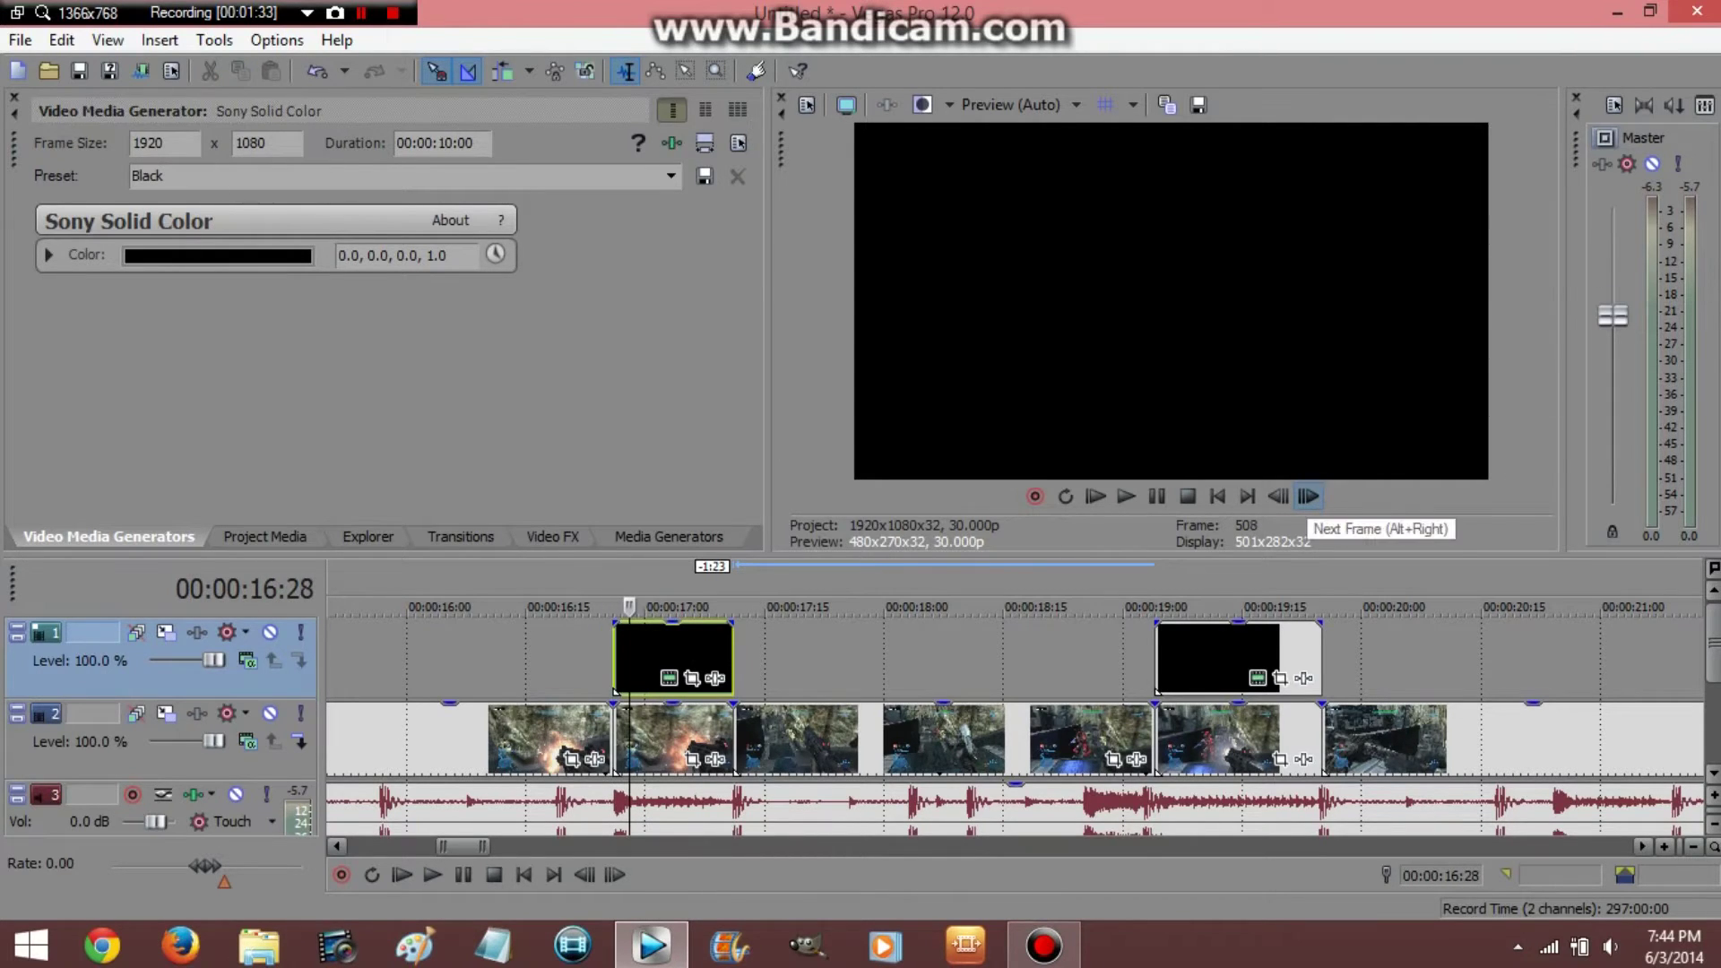
{"action": "key", "text": "s"}
{"action": "left_click", "coordinate": [1308, 497]}
- Split the first black flash at successive two-frame intervals
{"action": "key", "text": "s"}
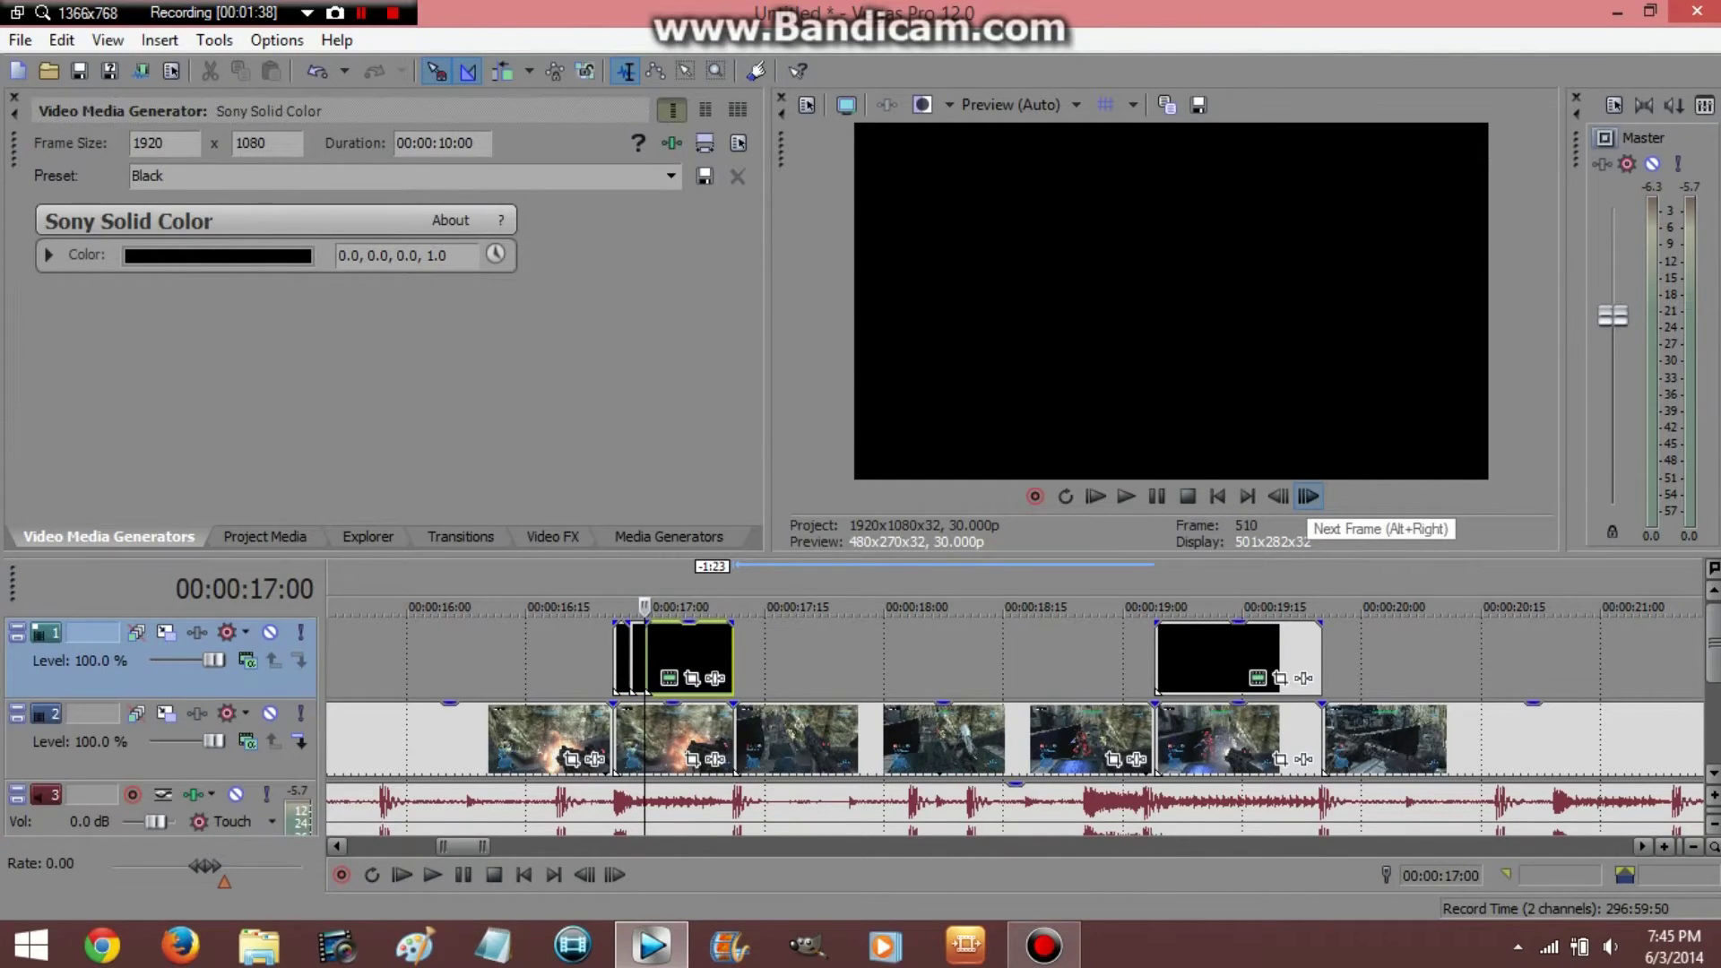
{"action": "left_click", "coordinate": [1306, 497]}
{"action": "left_click", "coordinate": [1307, 497]}
{"action": "key", "text": "s"}
{"action": "left_click", "coordinate": [1306, 496]}
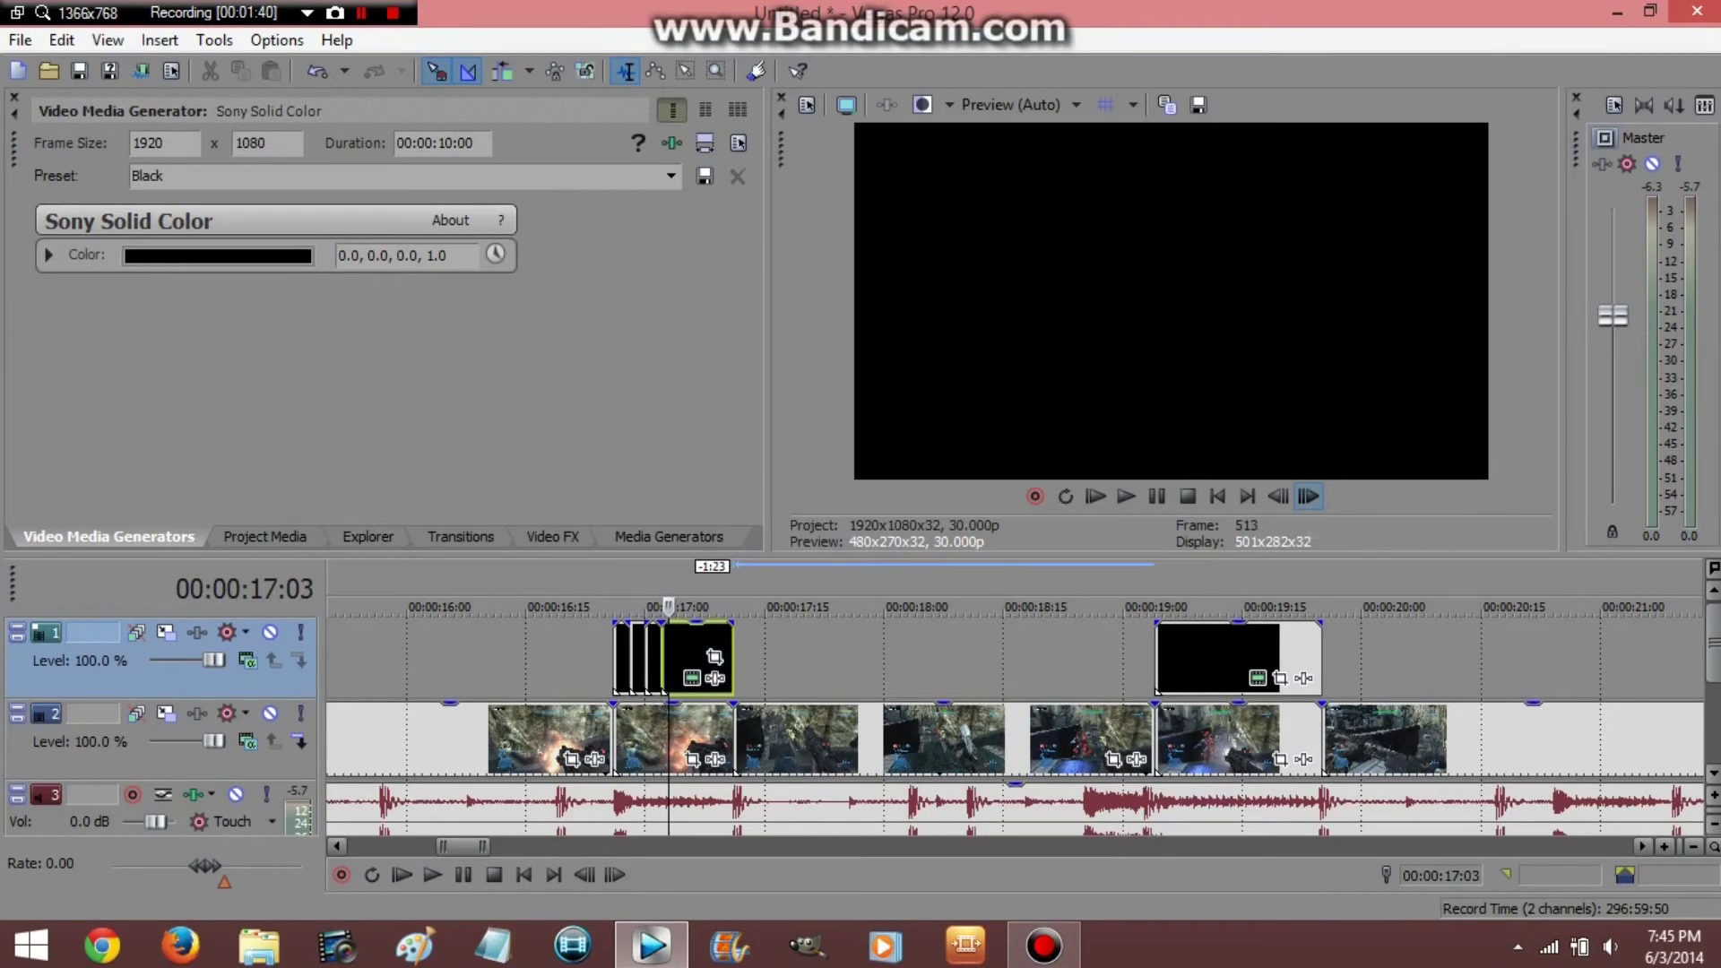
{"action": "key", "text": "s"}
{"action": "left_click", "coordinate": [1307, 497]}
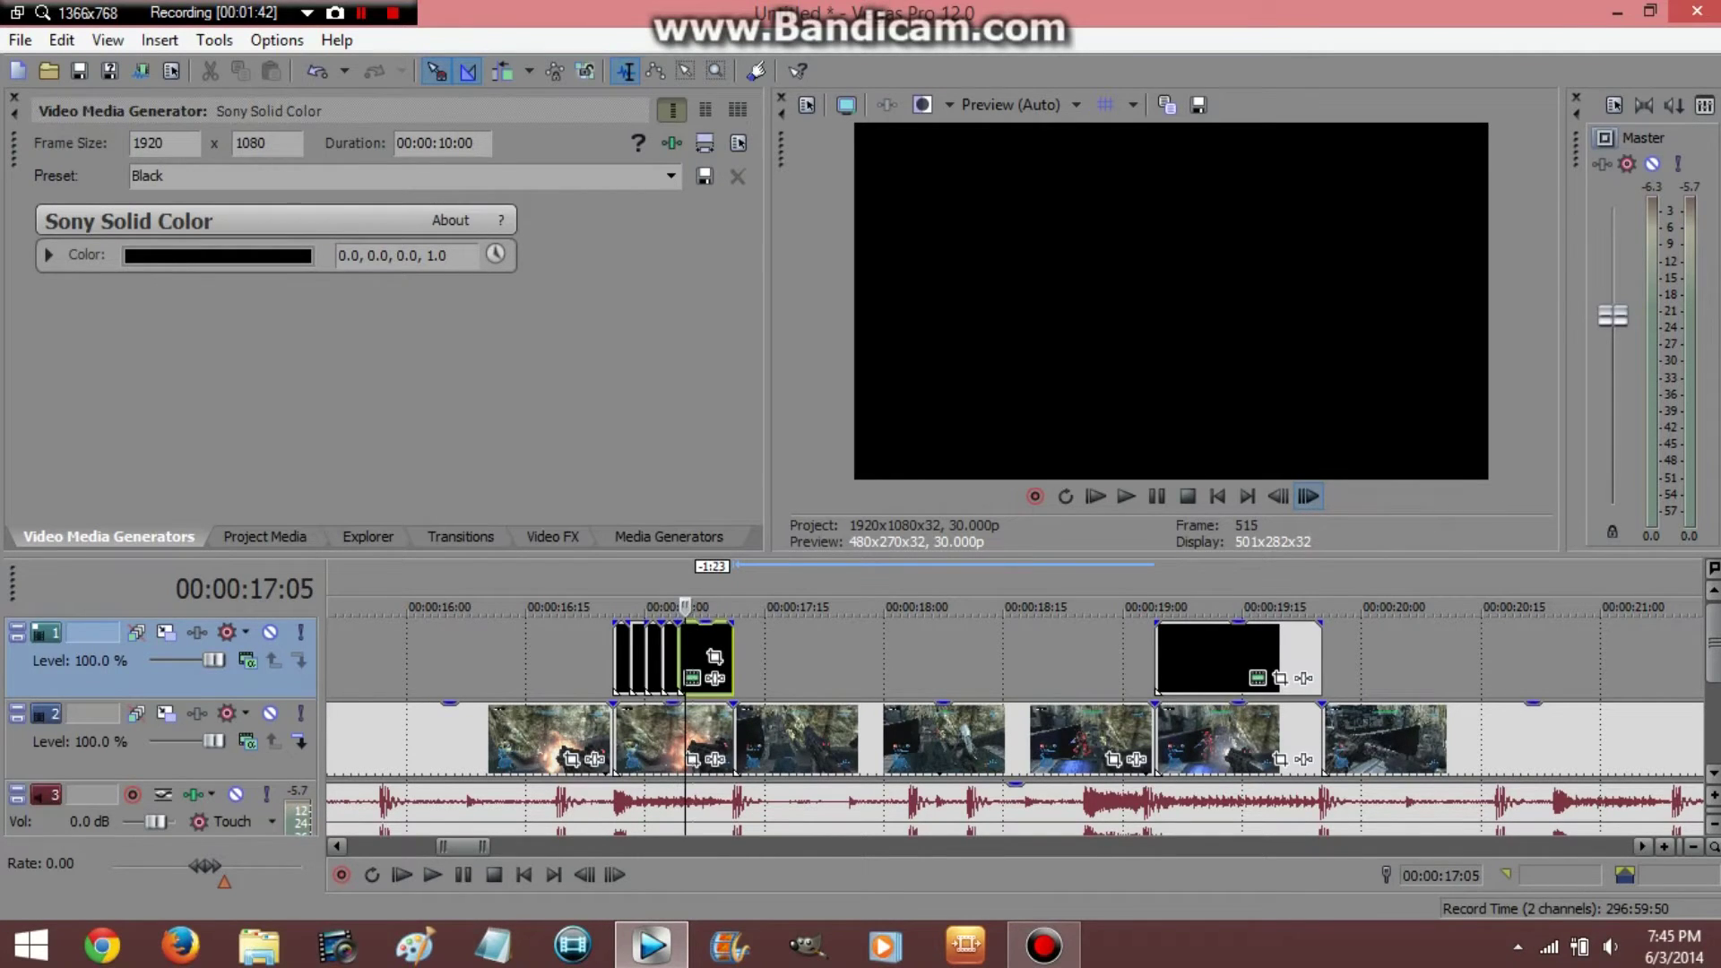
{"action": "key", "text": "s"}
- Continue the two-frame splits to the flash's end and delete the leftover sliver
{"action": "left_click", "coordinate": [1307, 496]}
{"action": "left_click", "coordinate": [1307, 496]}
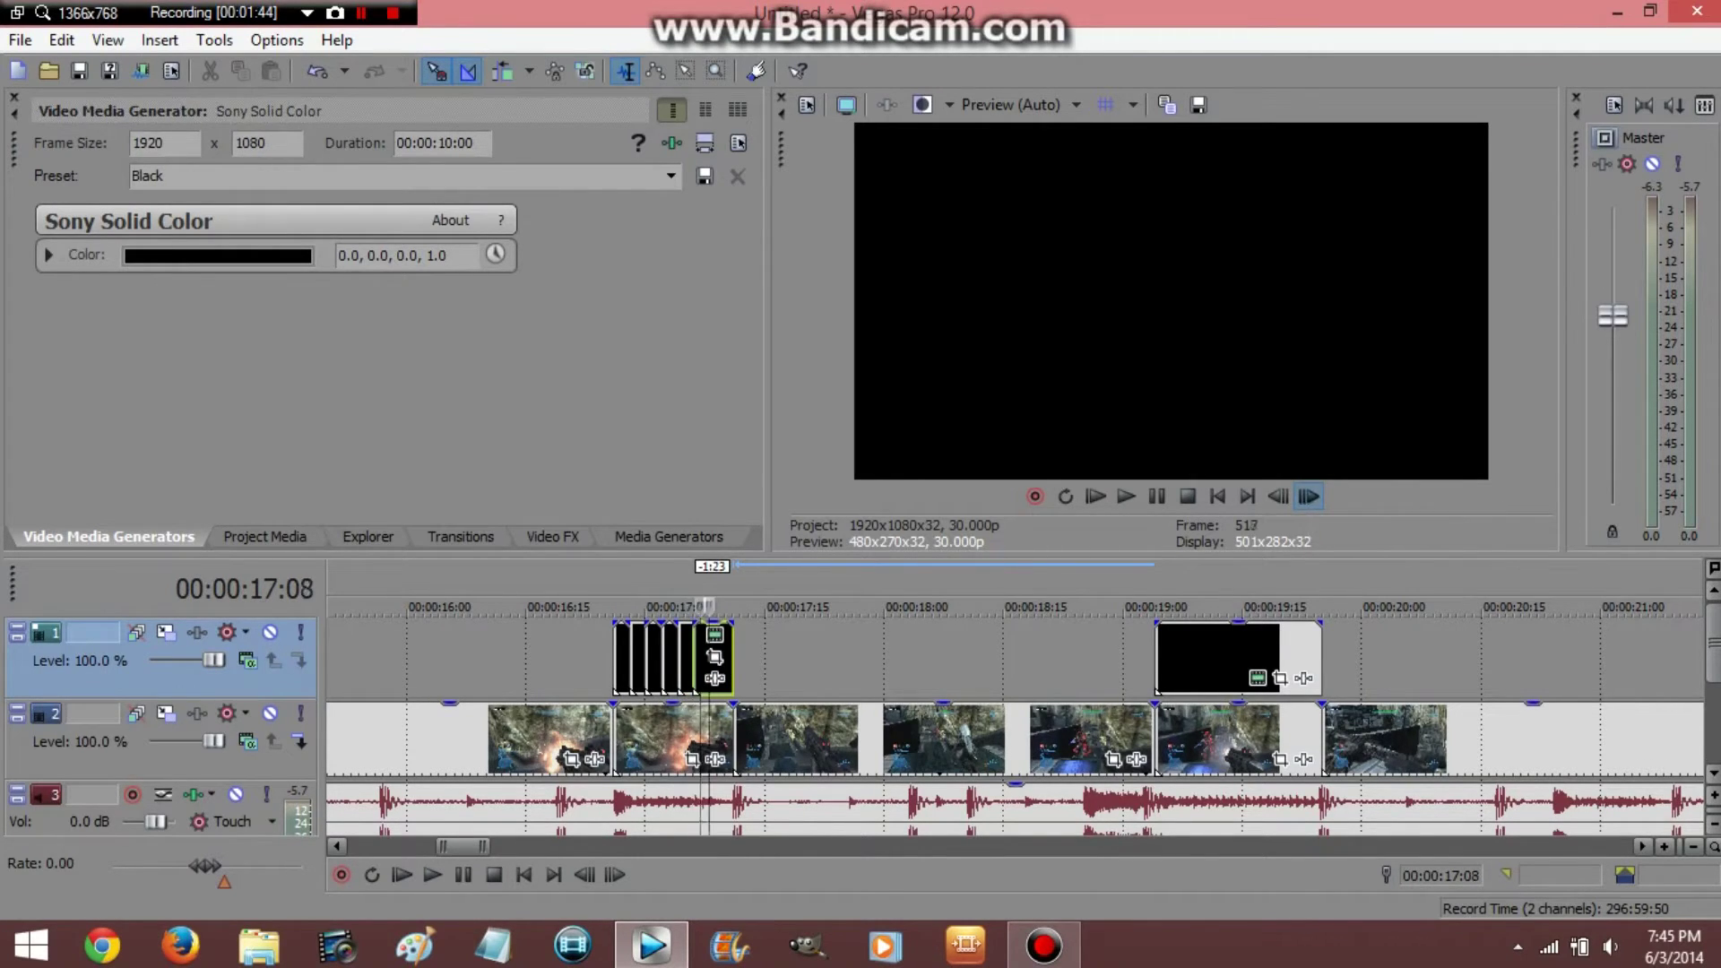
{"action": "key", "text": "s"}
{"action": "left_click", "coordinate": [1306, 495]}
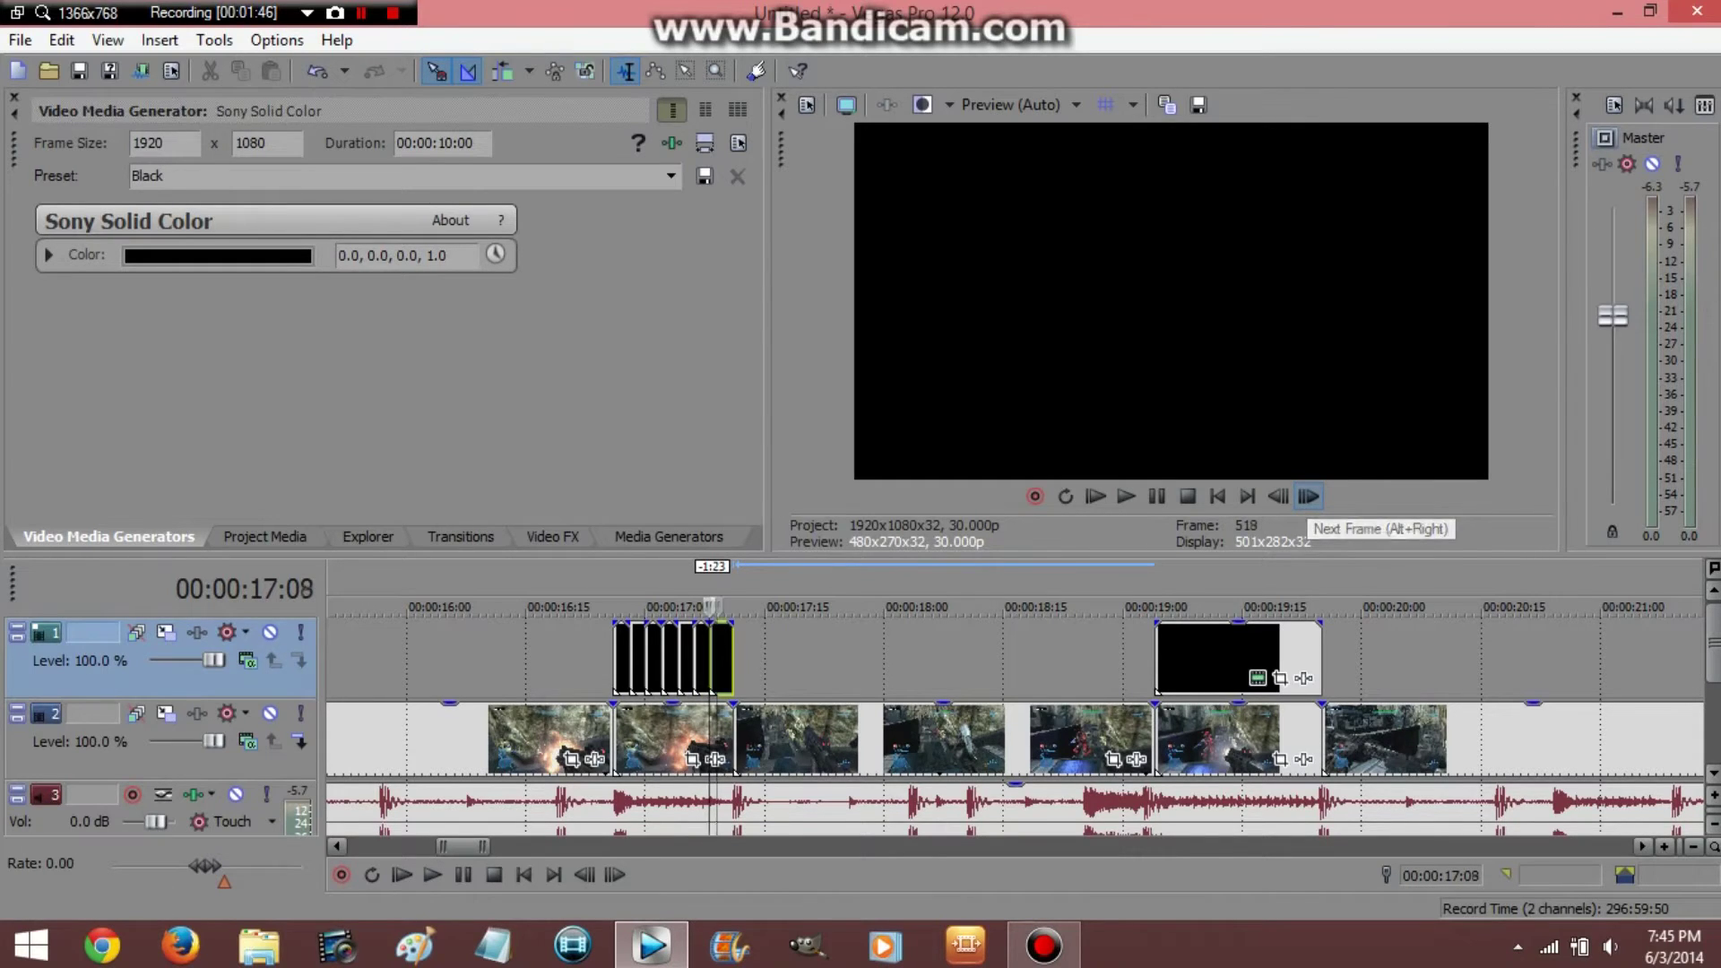
{"action": "left_click", "coordinate": [1306, 496]}
{"action": "key", "text": "s"}
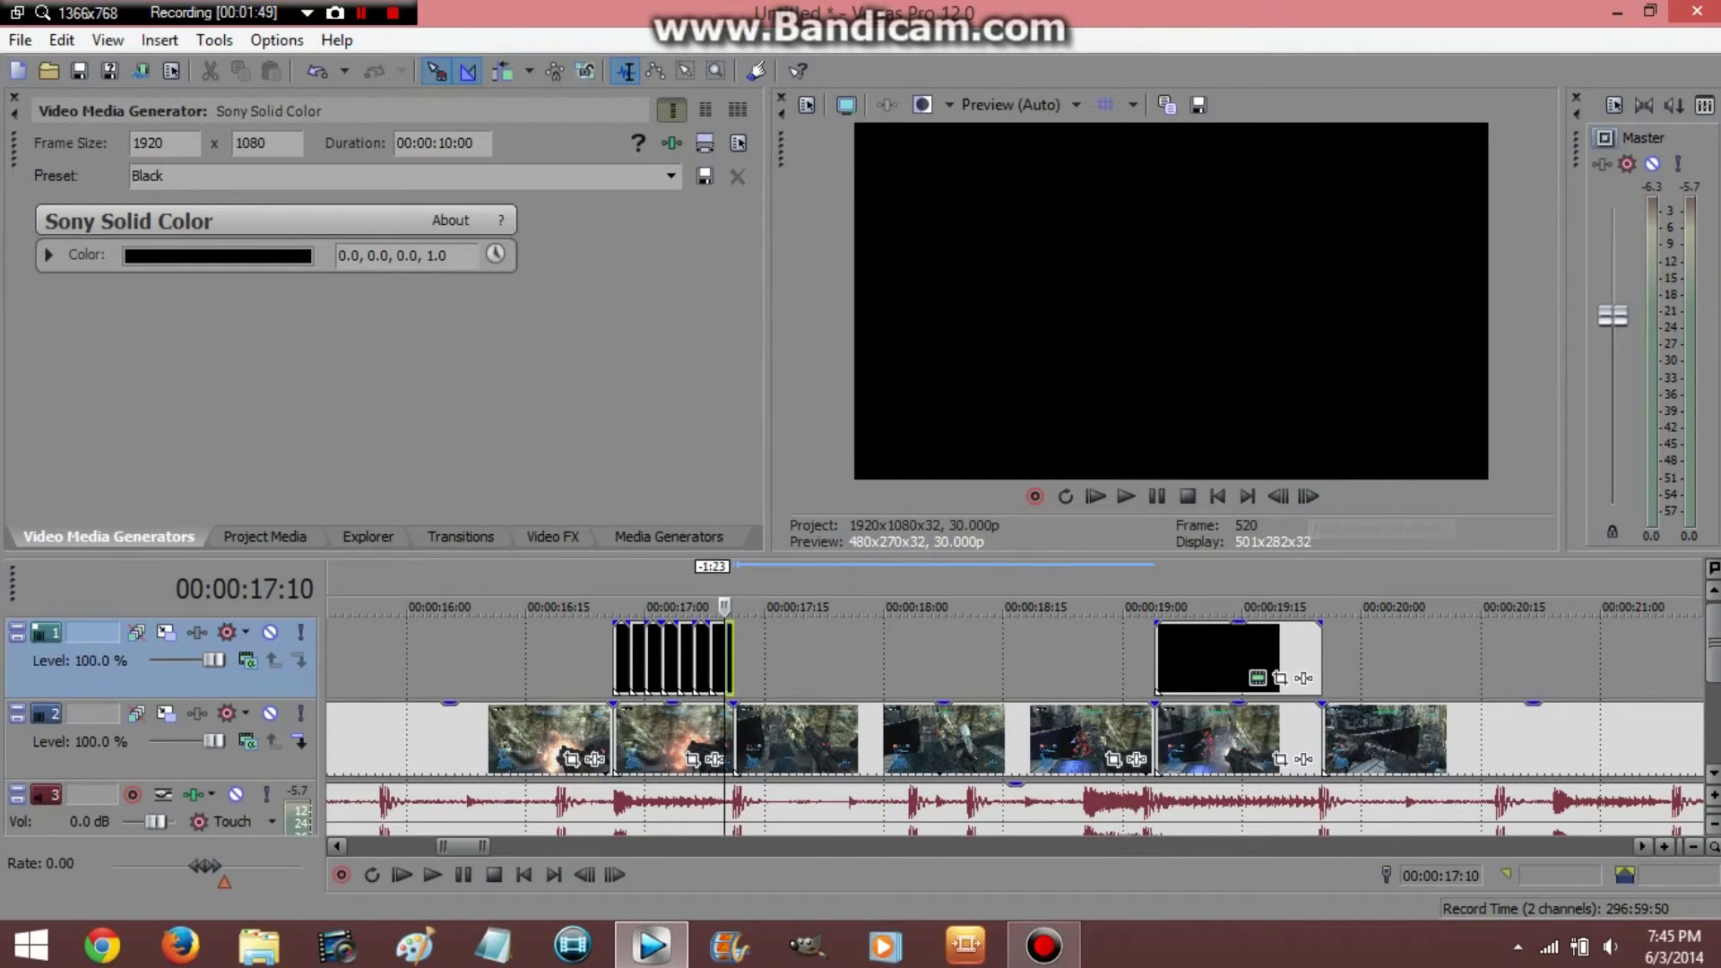
{"action": "left_click", "coordinate": [1308, 497]}
{"action": "key", "text": "Left"}
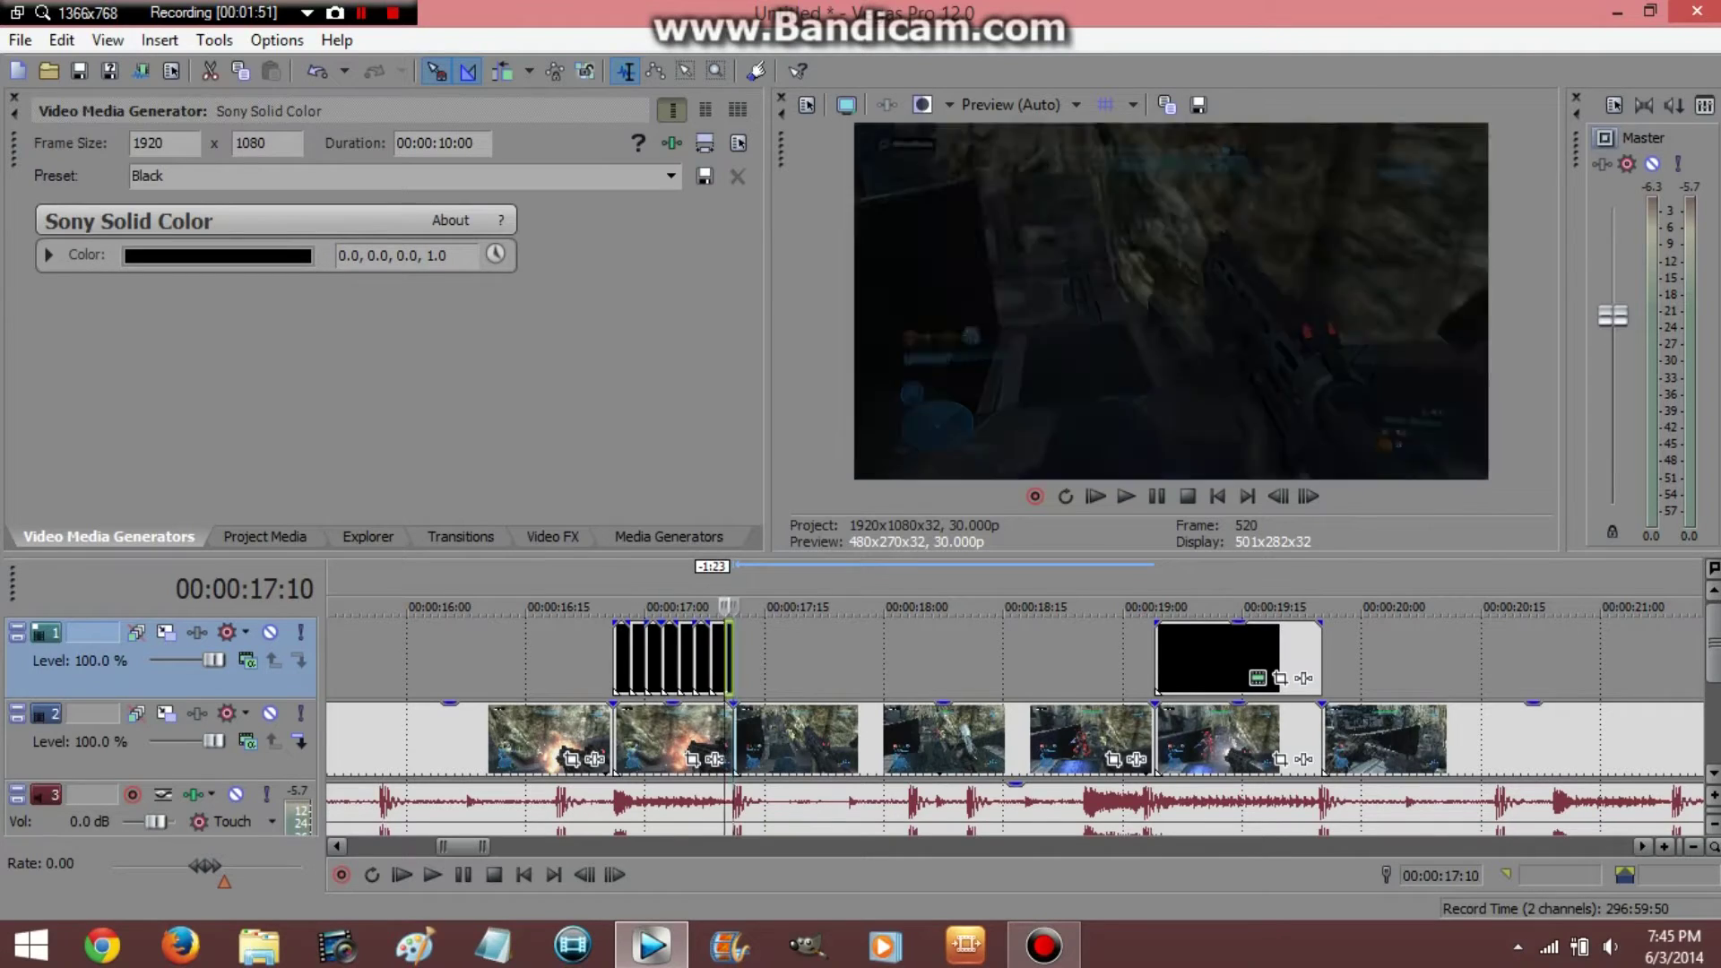
{"action": "key", "text": "Delete"}
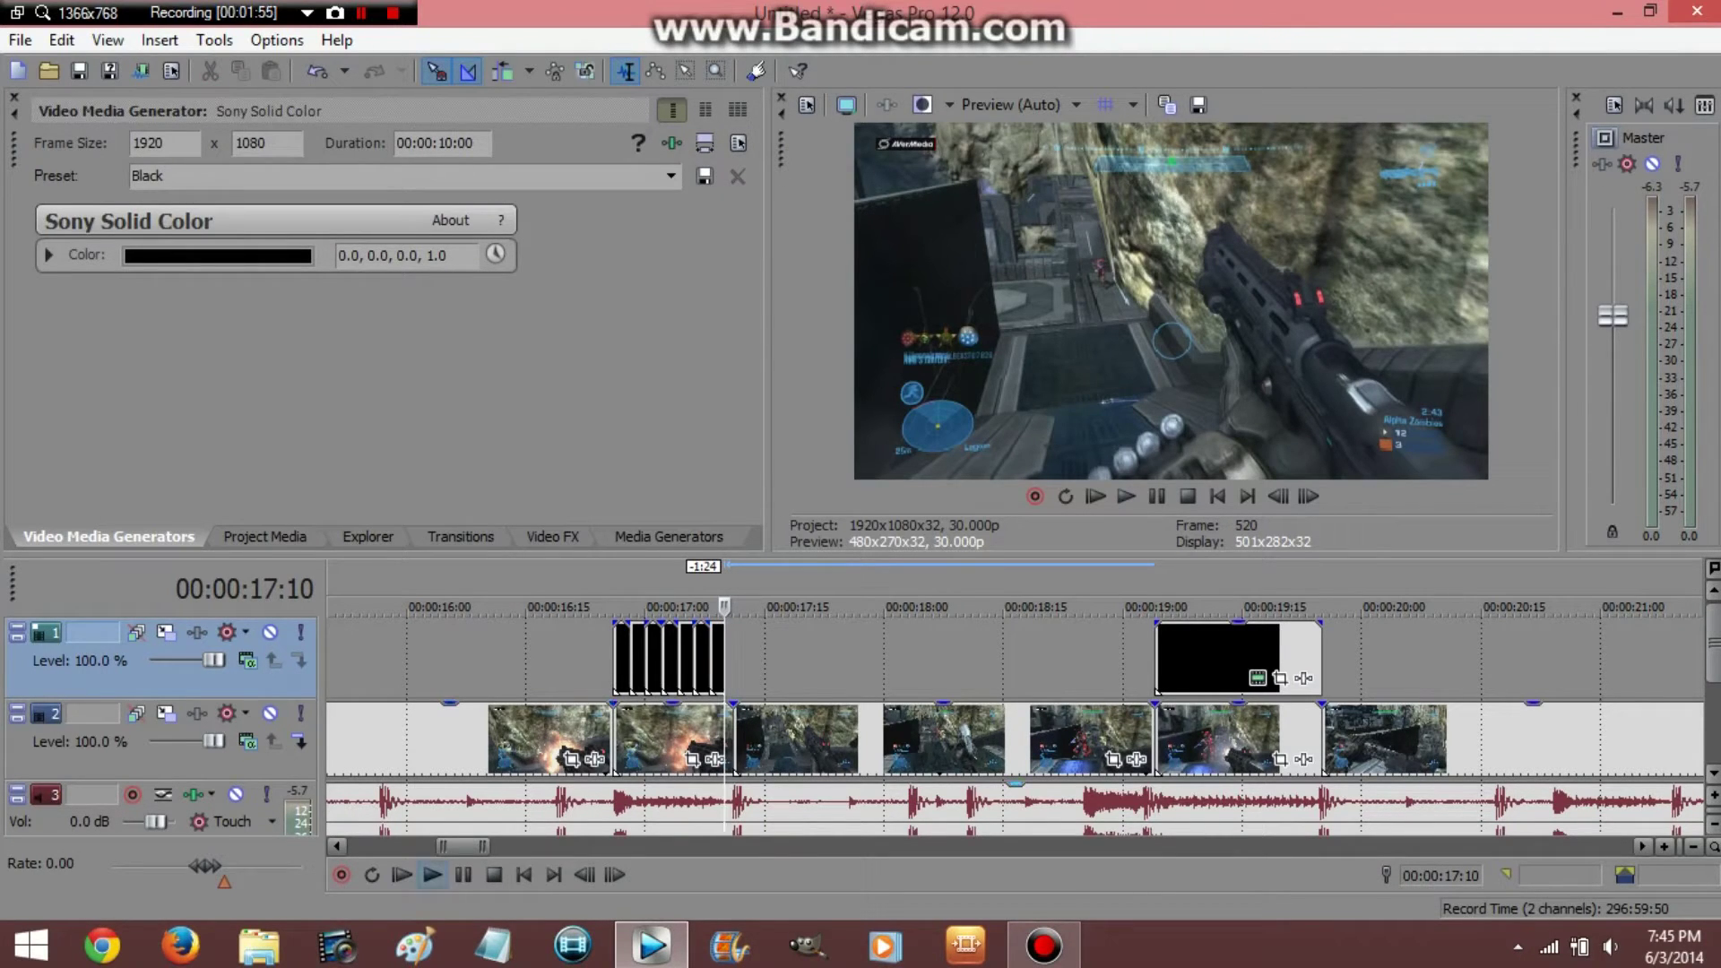
{"action": "left_click_drag", "start_coordinate": [486, 846], "coordinate": [473, 846]}
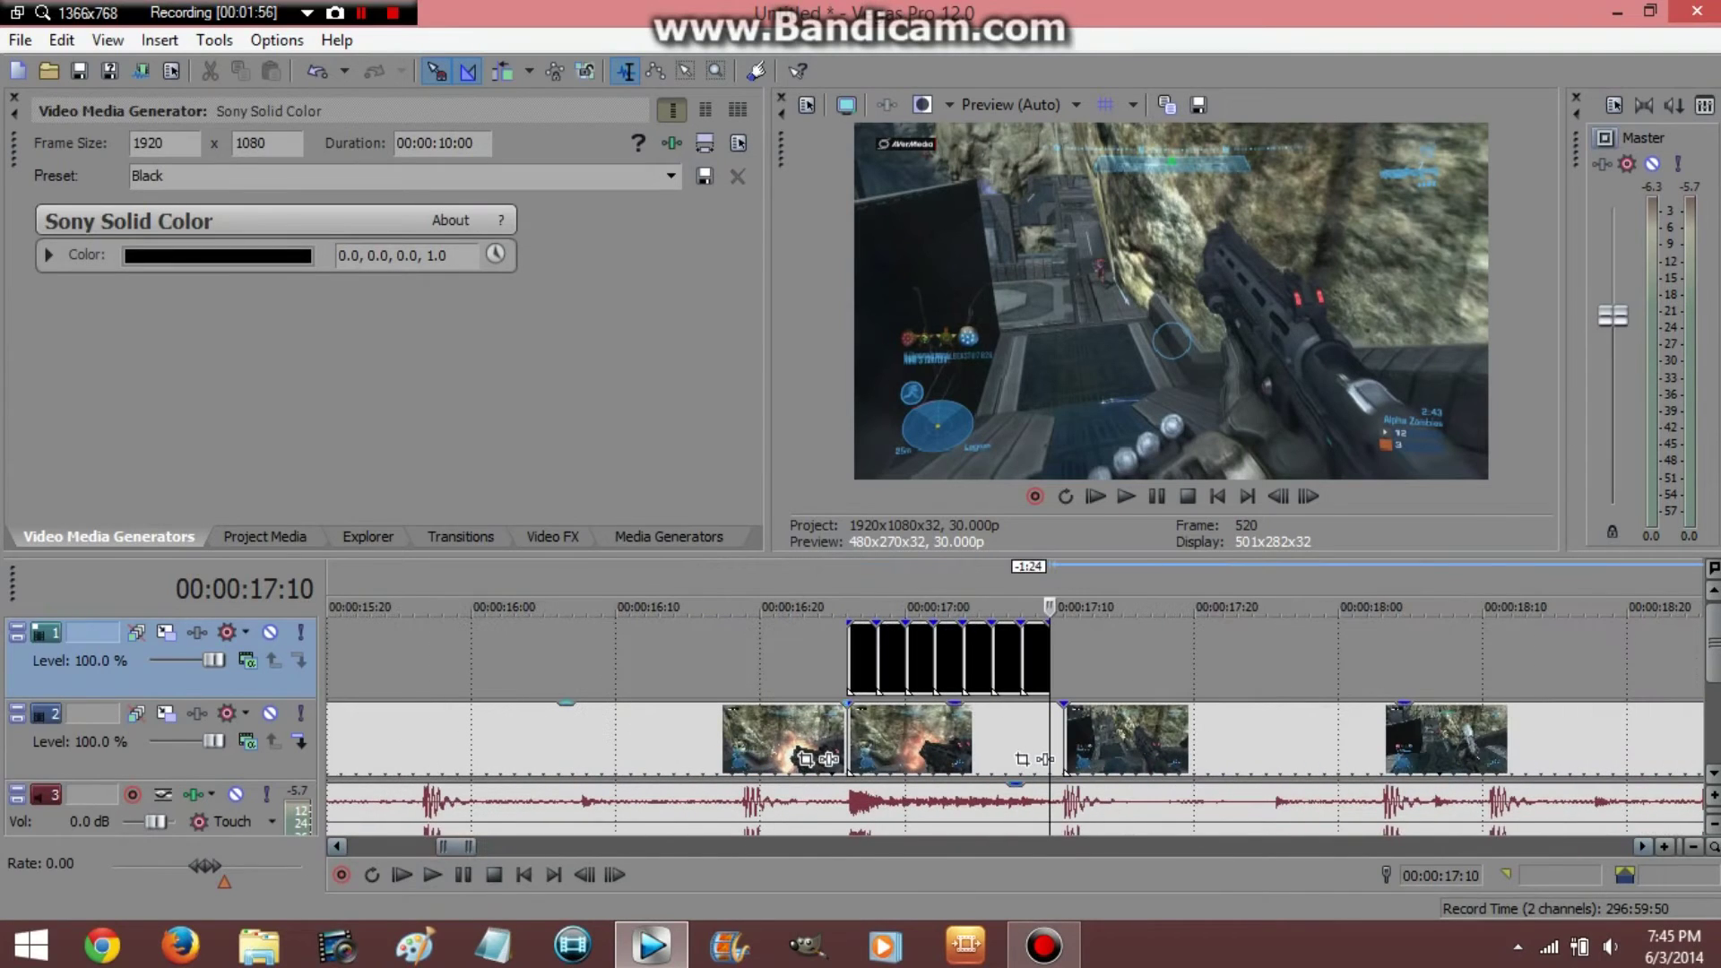
- Give the black flash pieces a two-frame fade-out and play from just before the flash
{"action": "left_click_drag", "start_coordinate": [1048, 623], "coordinate": [874, 625]}
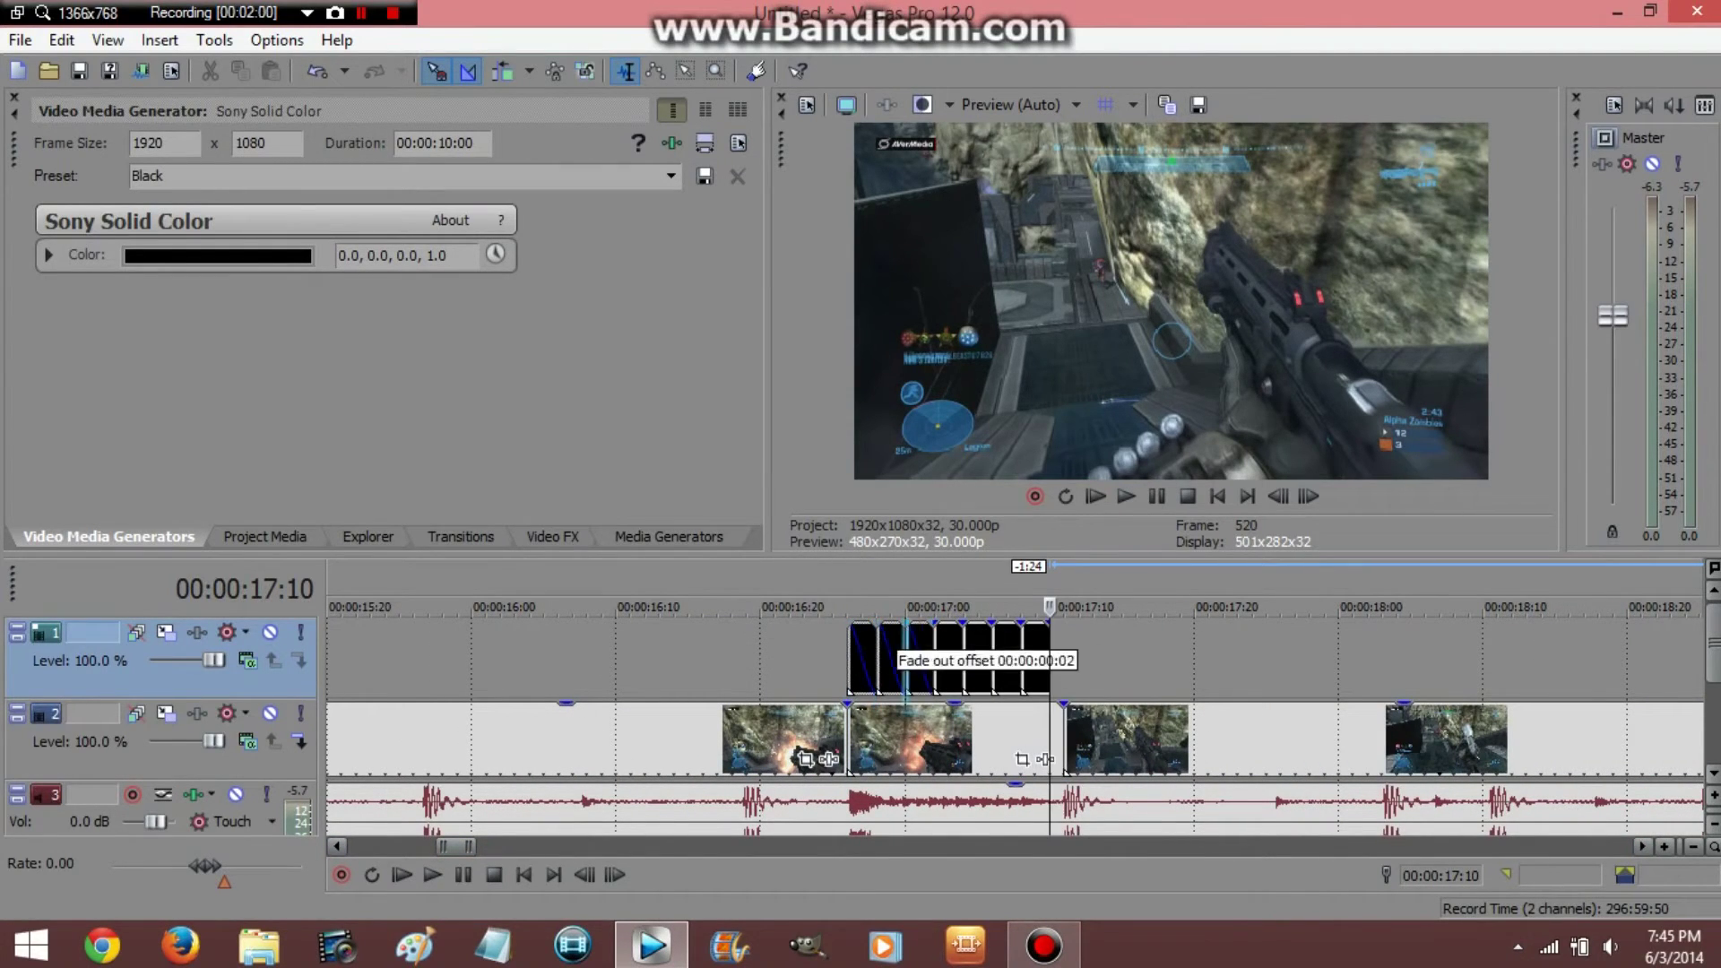
{"action": "mouse_move", "coordinate": [874, 626]}
{"action": "left_mouse_down"}
{"action": "mouse_move", "coordinate": [855, 625]}
{"action": "mouse_move", "coordinate": [1047, 624]}
{"action": "left_mouse_up"}
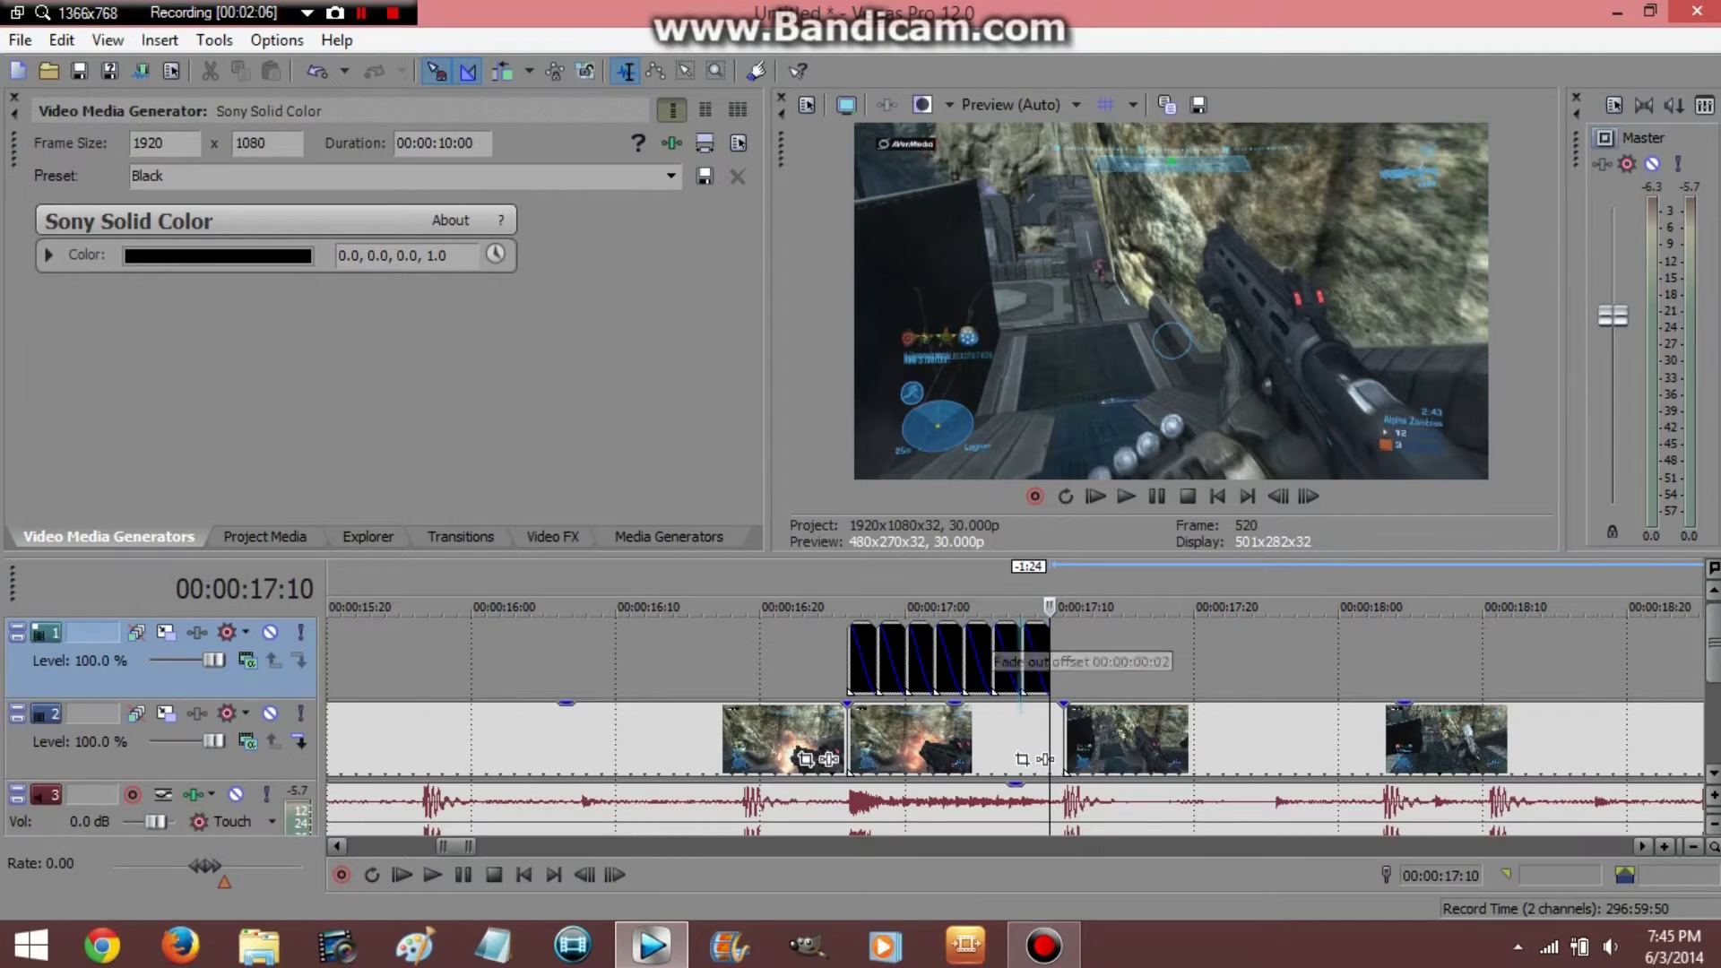
{"action": "left_click", "coordinate": [817, 673]}
{"action": "key", "text": "space"}
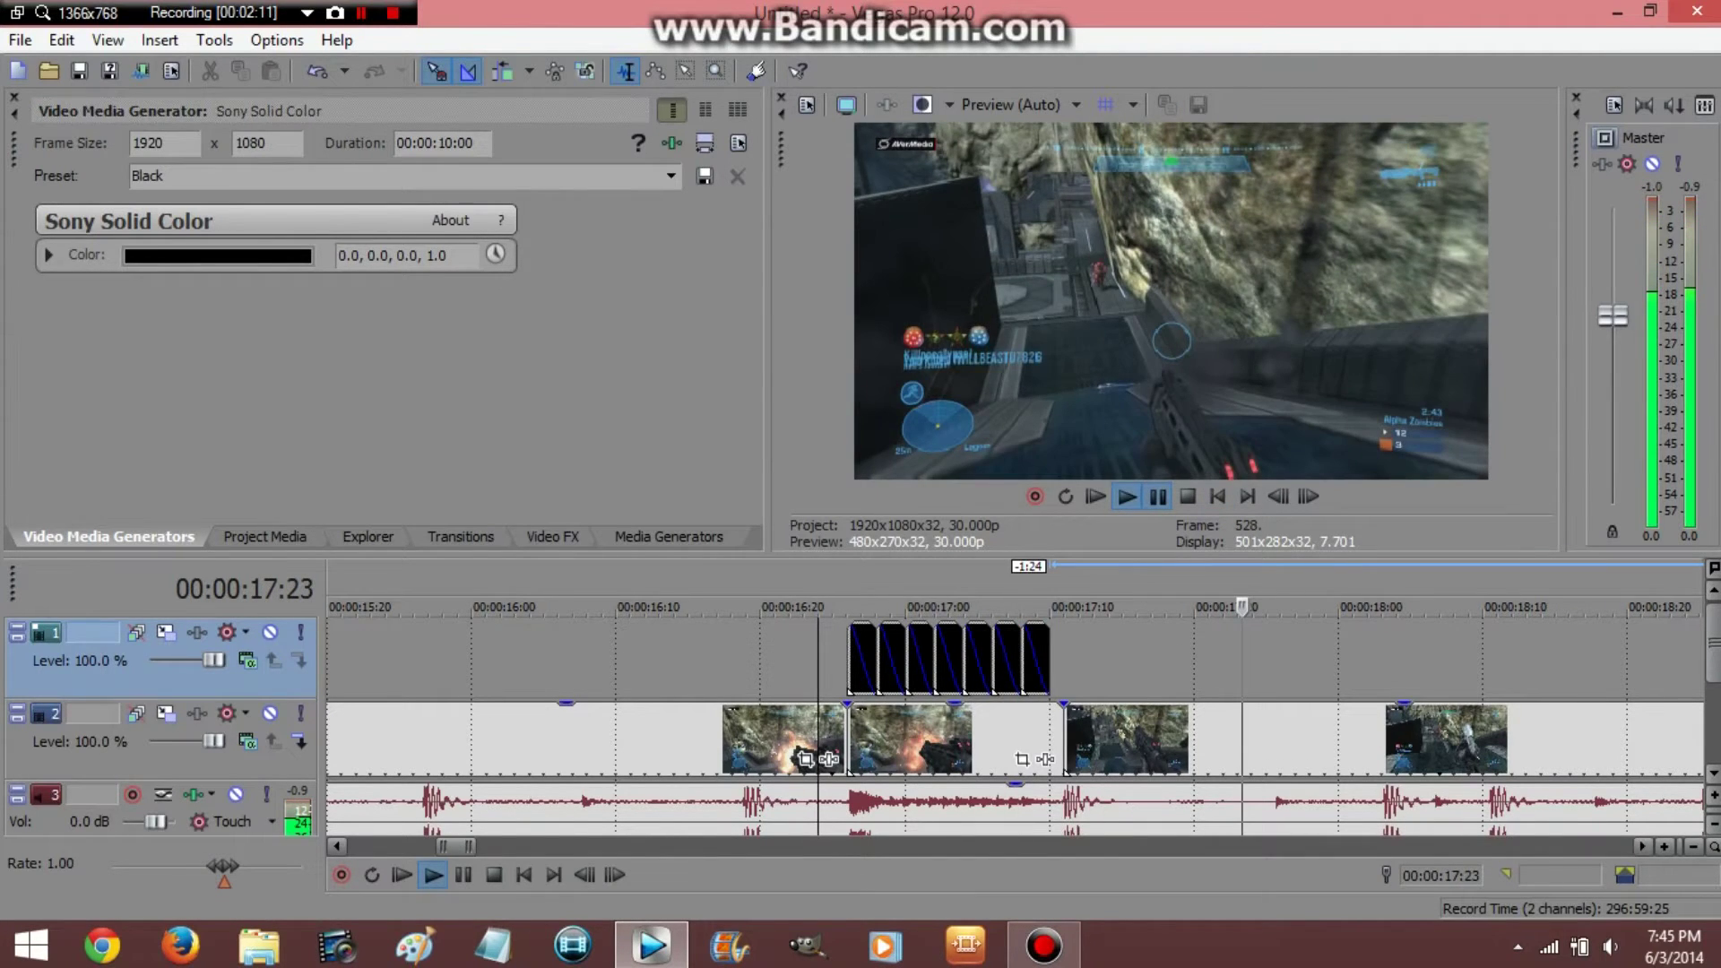
- Replay the flash section over the footage, pausing at 18:12
{"action": "left_click_drag", "start_coordinate": [849, 625], "coordinate": [874, 626]}
{"action": "key", "text": "space"}
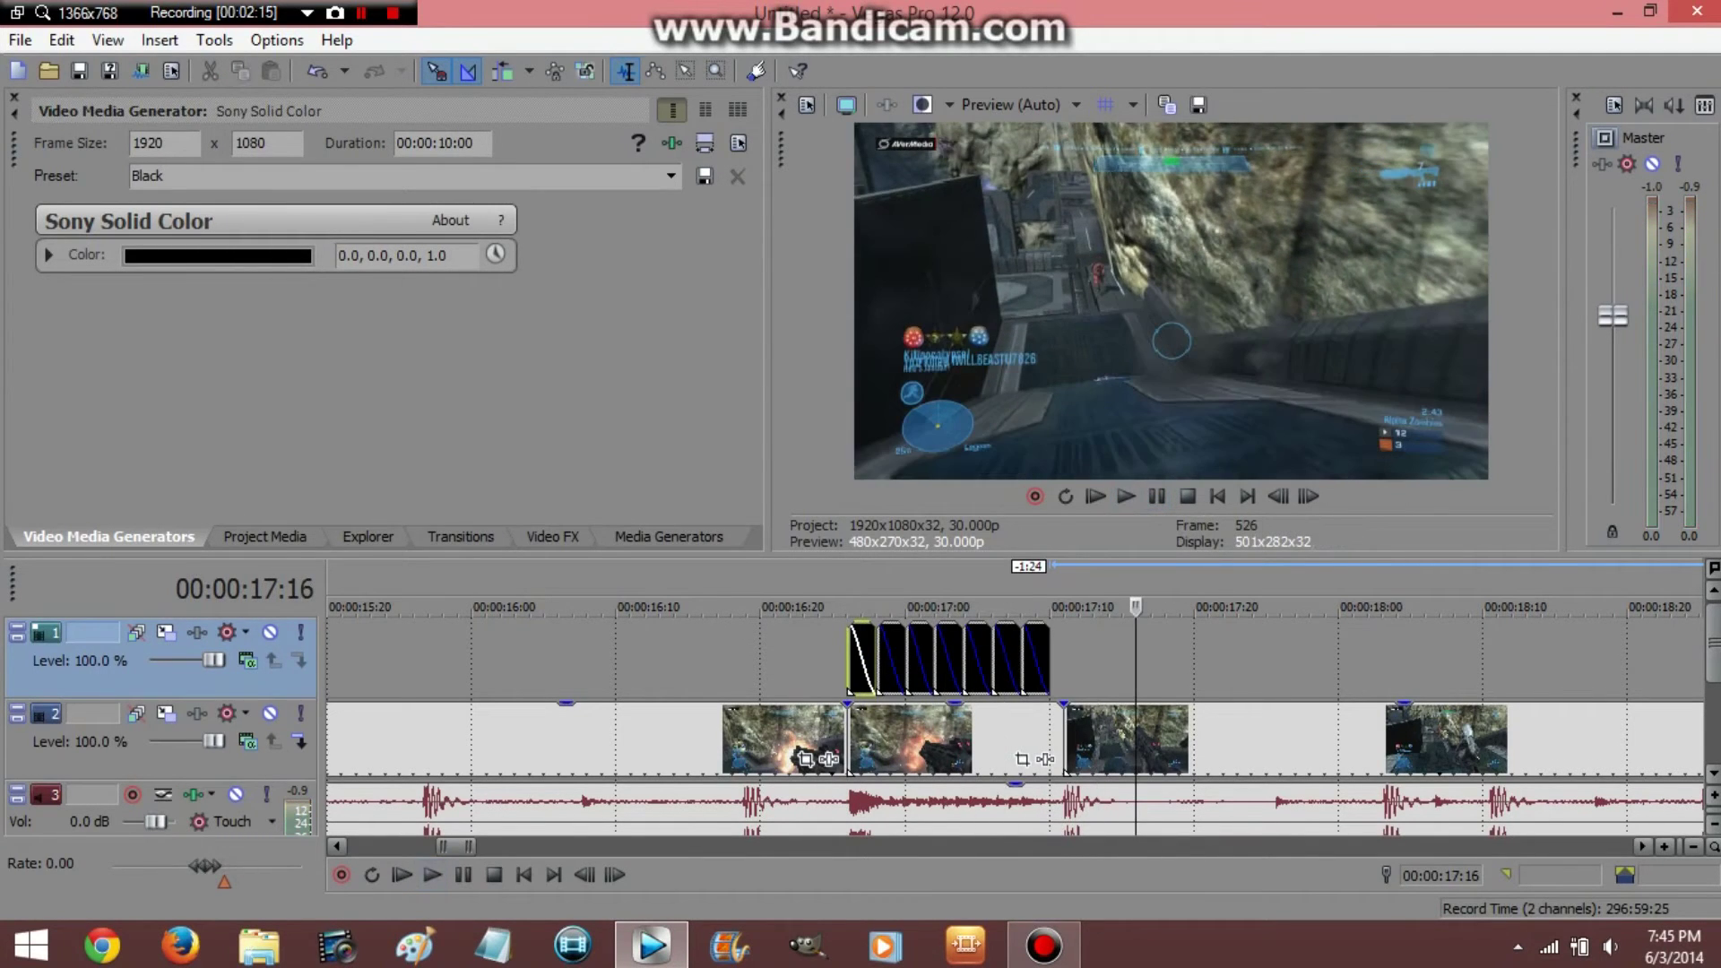
{"action": "key", "text": "space"}
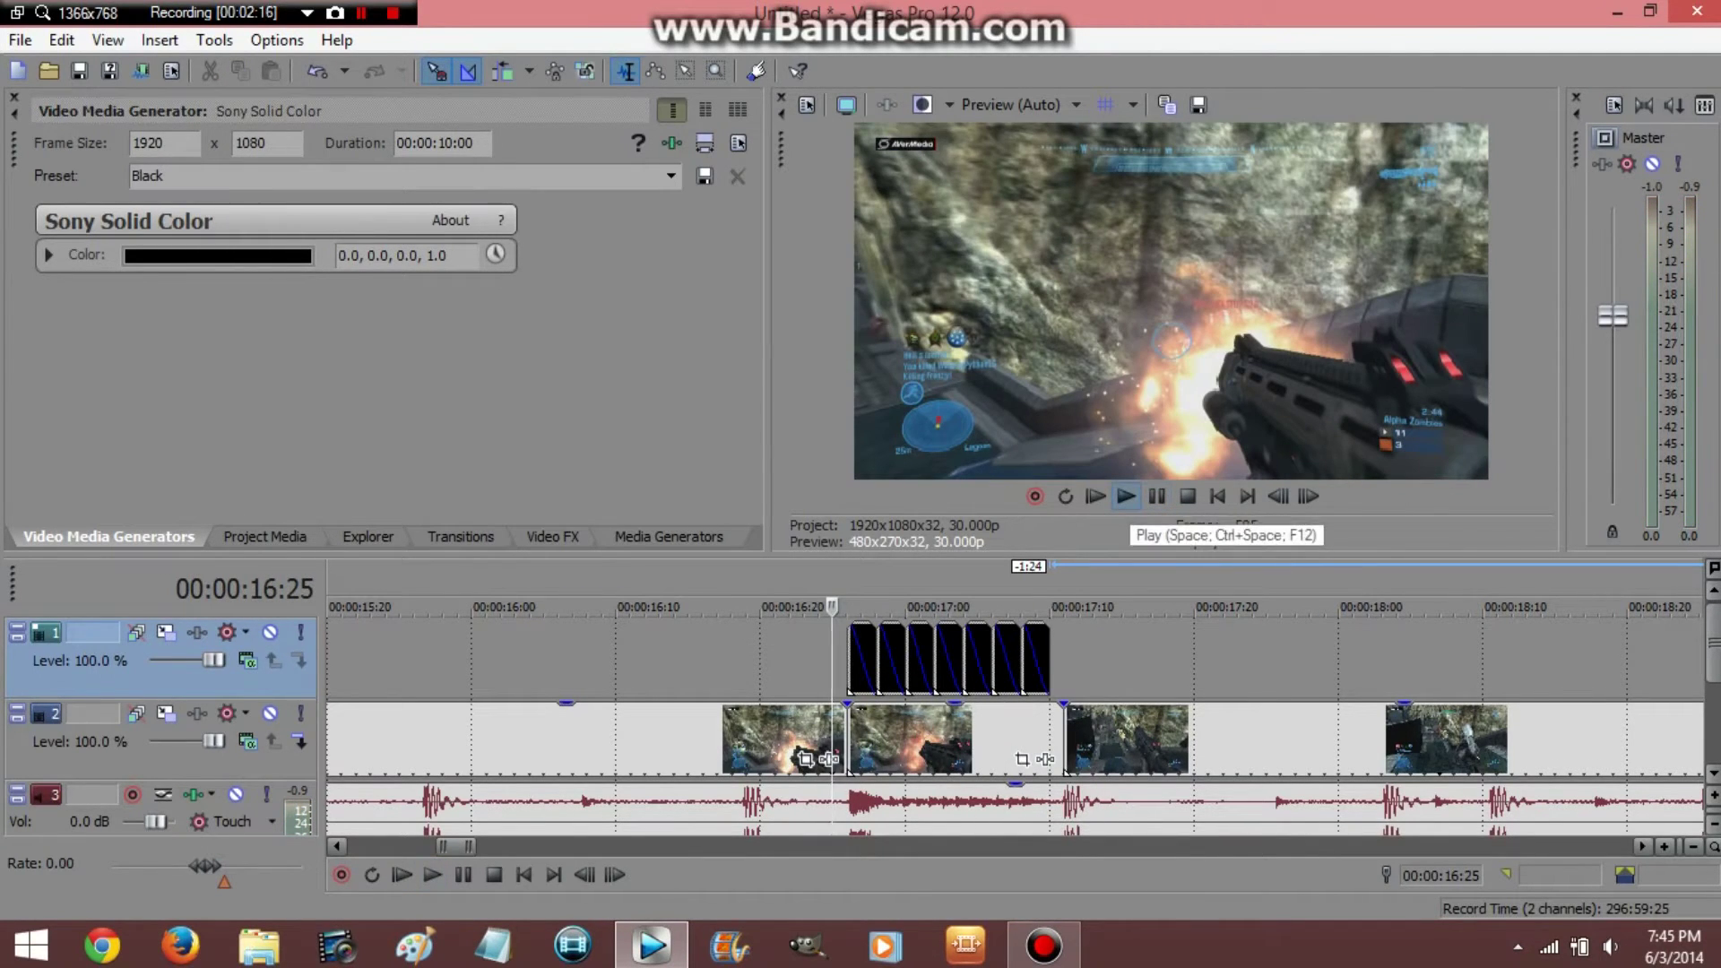
{"action": "left_click", "coordinate": [1127, 499]}
{"action": "left_click", "coordinate": [1009, 607]}
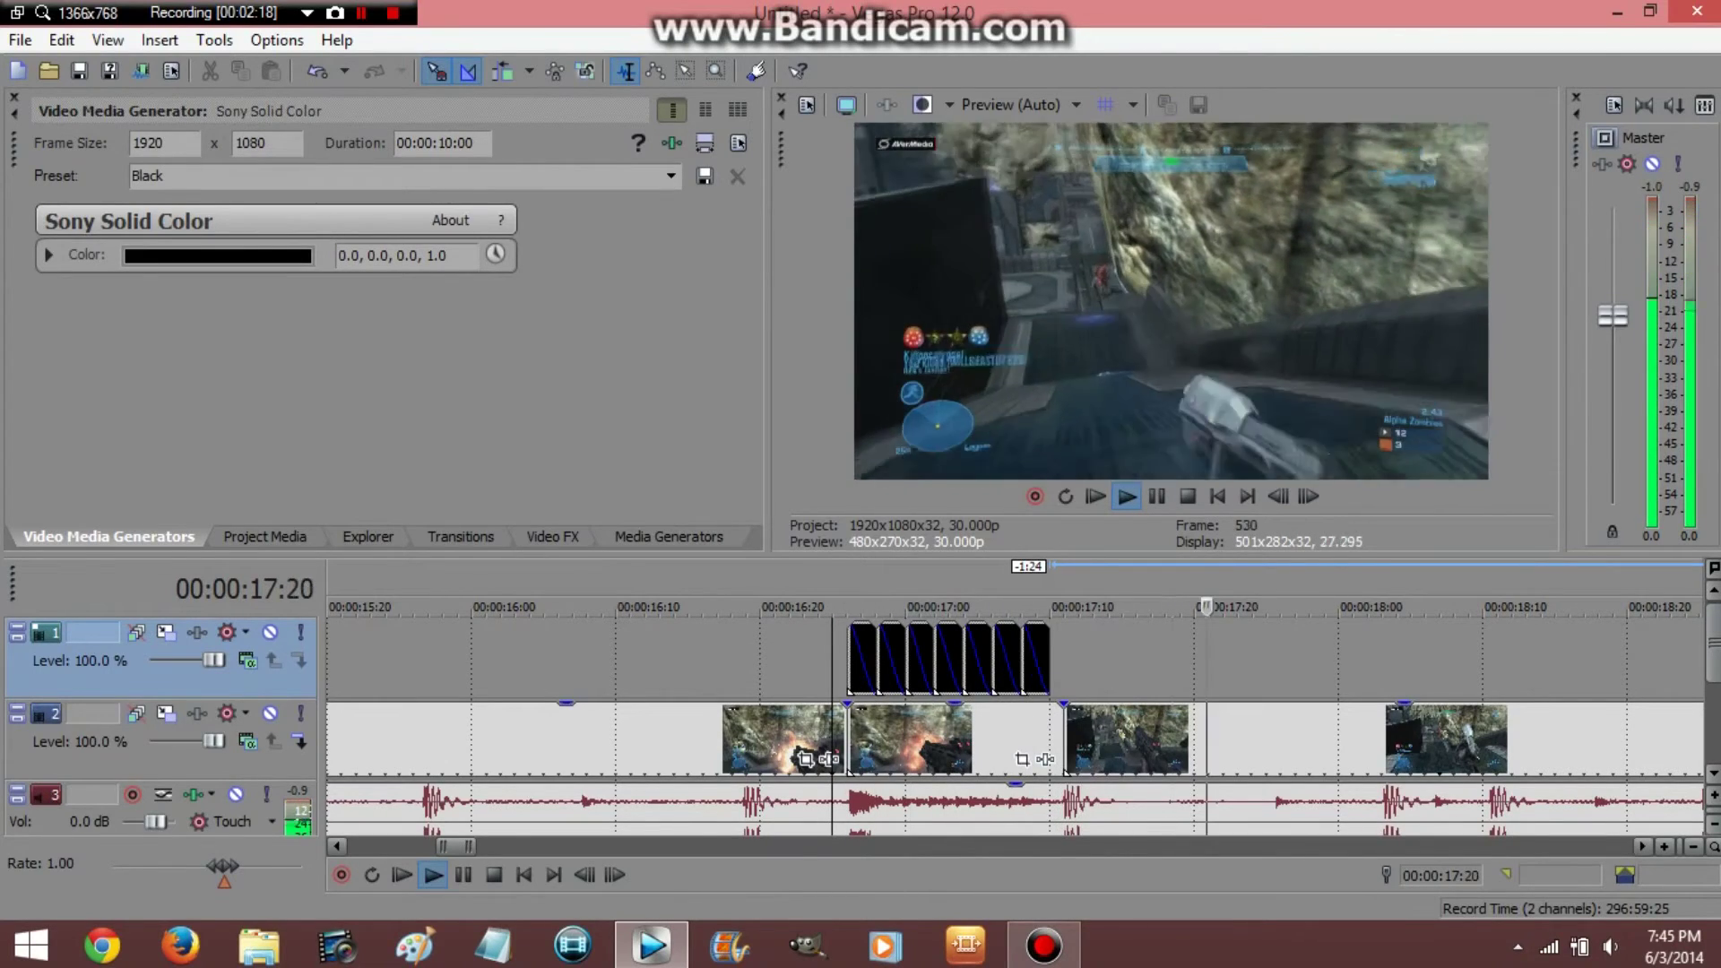
{"action": "key", "text": "space"}
{"action": "key", "text": "space"}
{"action": "key", "text": "space"}
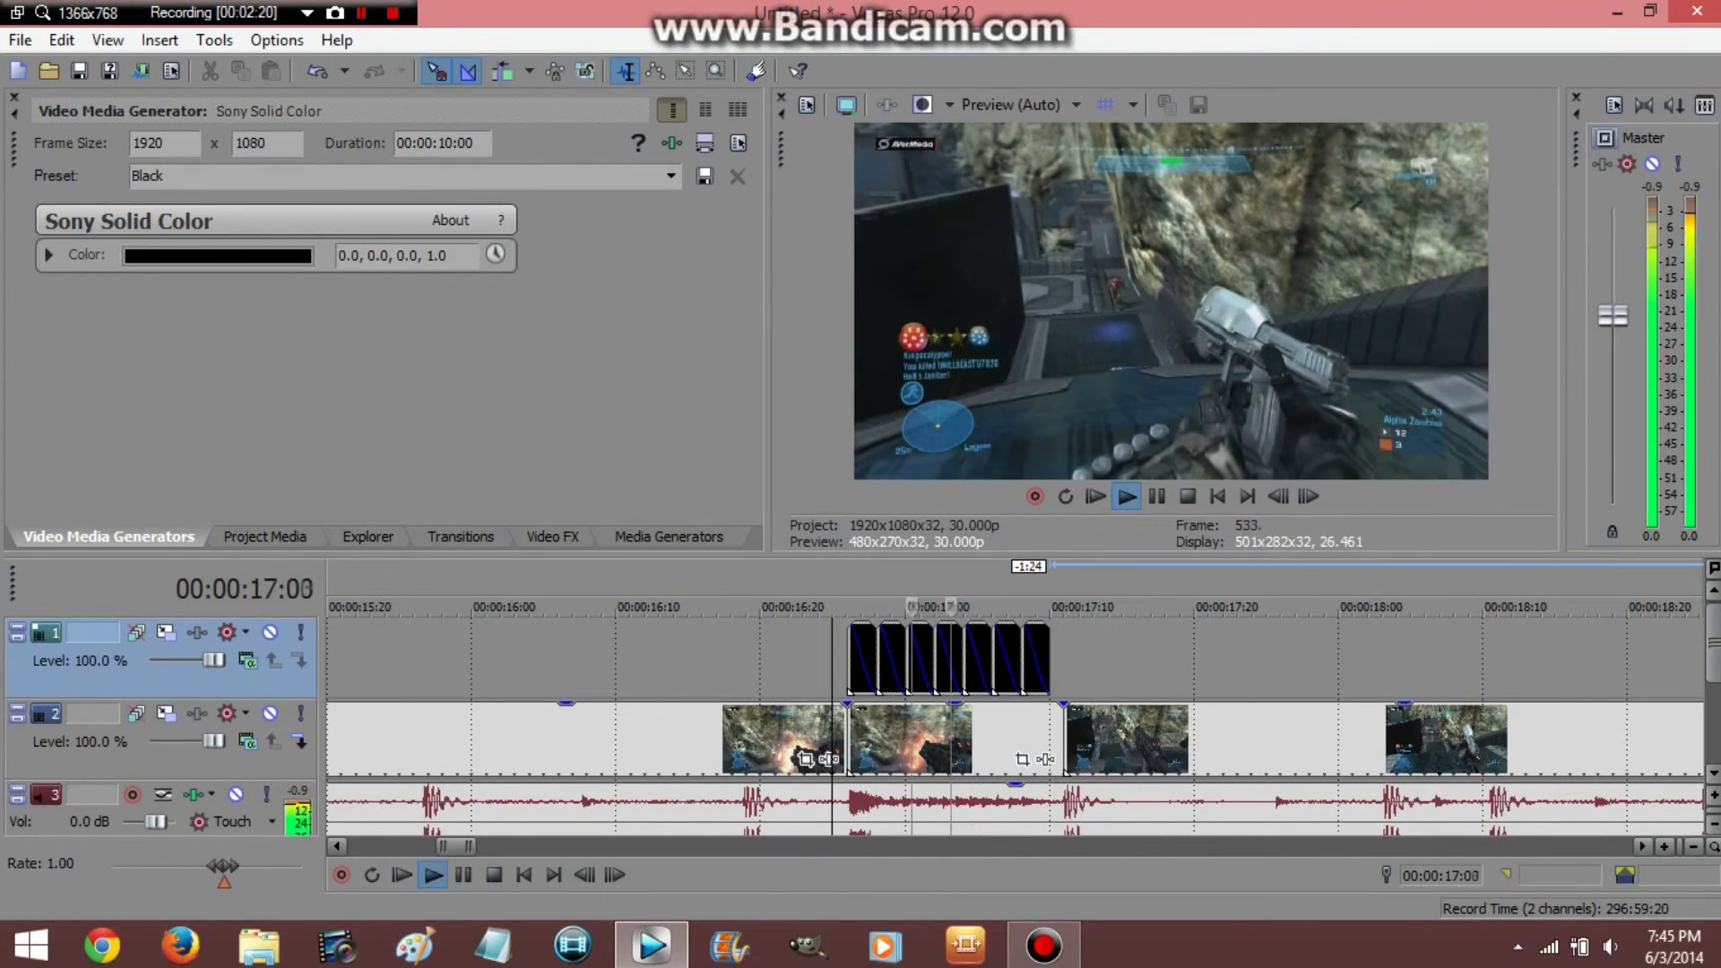
{"action": "key", "text": "space"}
{"action": "key", "text": "space"}
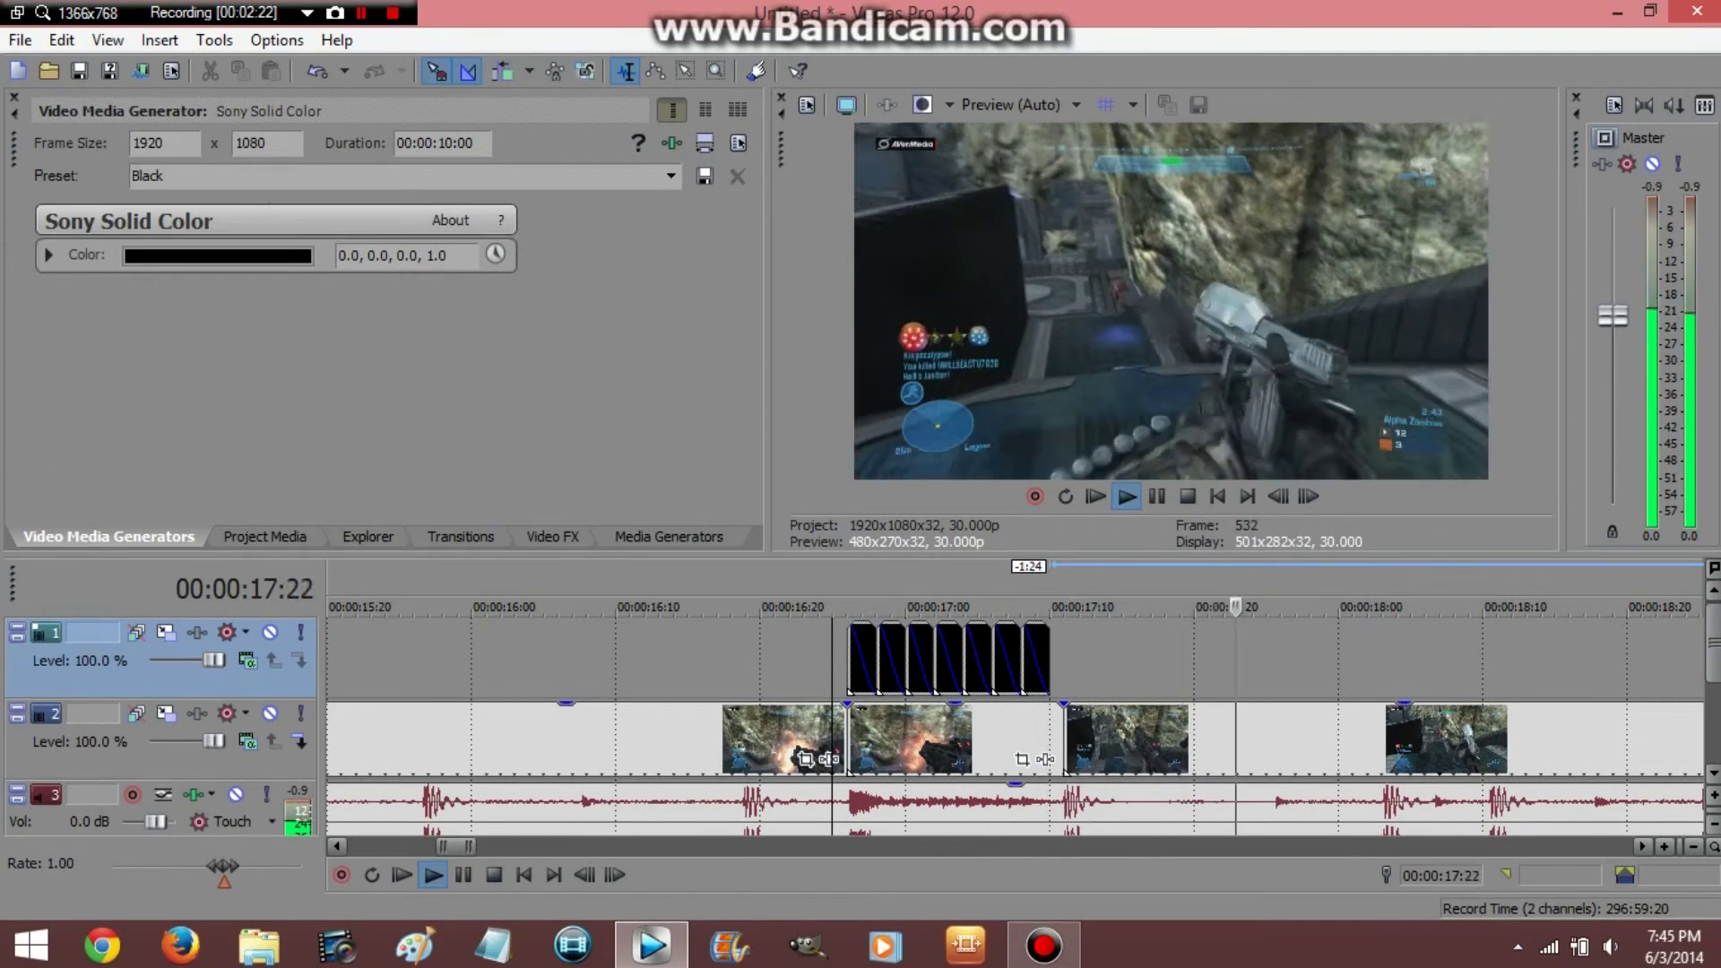
{"action": "key", "text": "Return"}
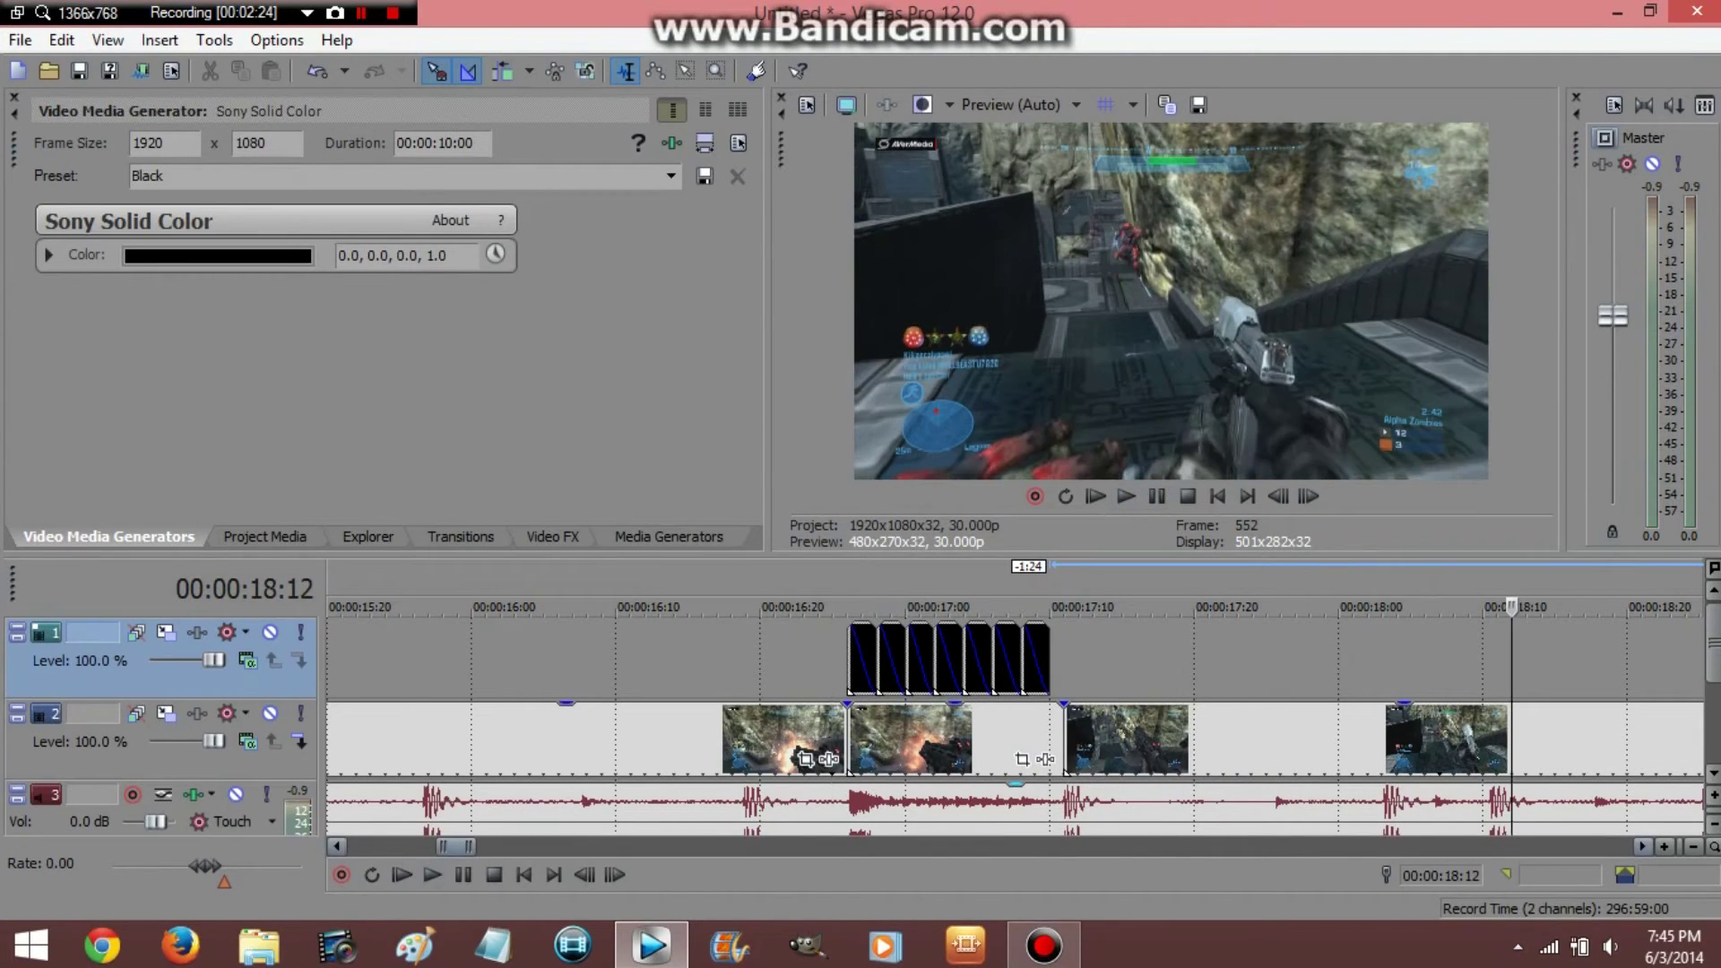
{"action": "scroll", "coordinate": [1016, 726], "scroll_direction": "down", "scroll_amount": 3}
{"action": "scroll", "coordinate": [1014, 726], "scroll_direction": "down", "scroll_amount": 3}
{"action": "scroll", "coordinate": [1015, 726], "scroll_direction": "down", "scroll_amount": 2}
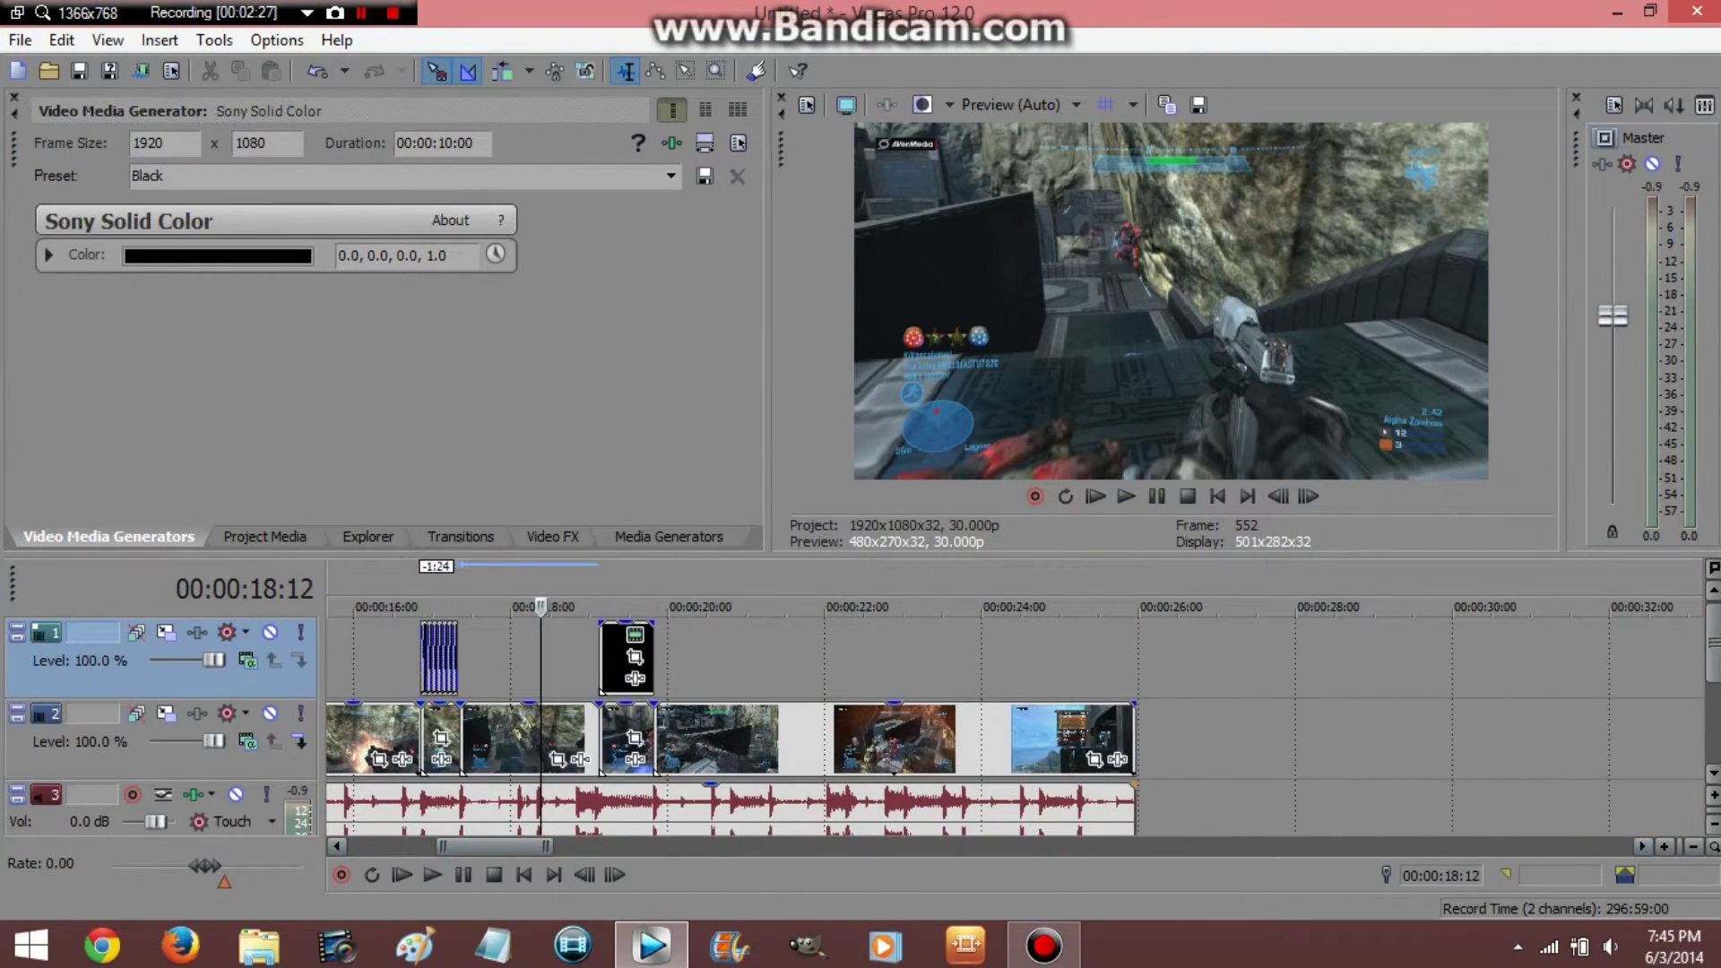
- Play the montage through both flashes and select the second black flash event
{"action": "left_click", "coordinate": [409, 607]}
{"action": "key", "text": "space"}
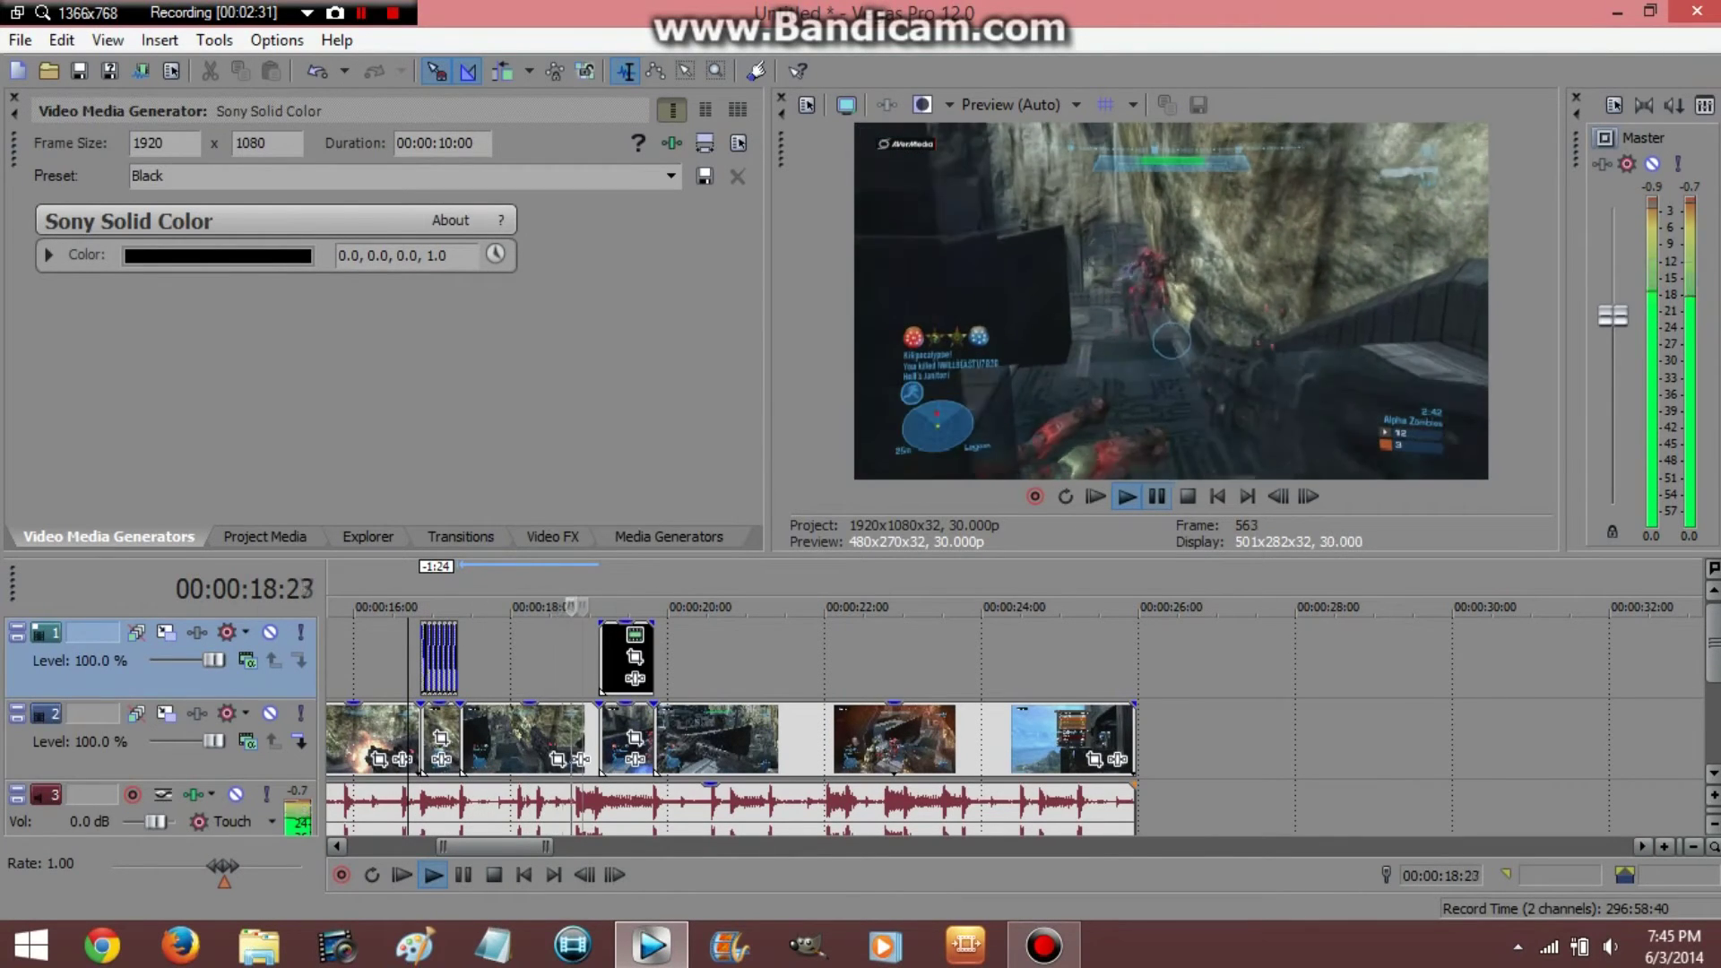
{"action": "key", "text": "Return"}
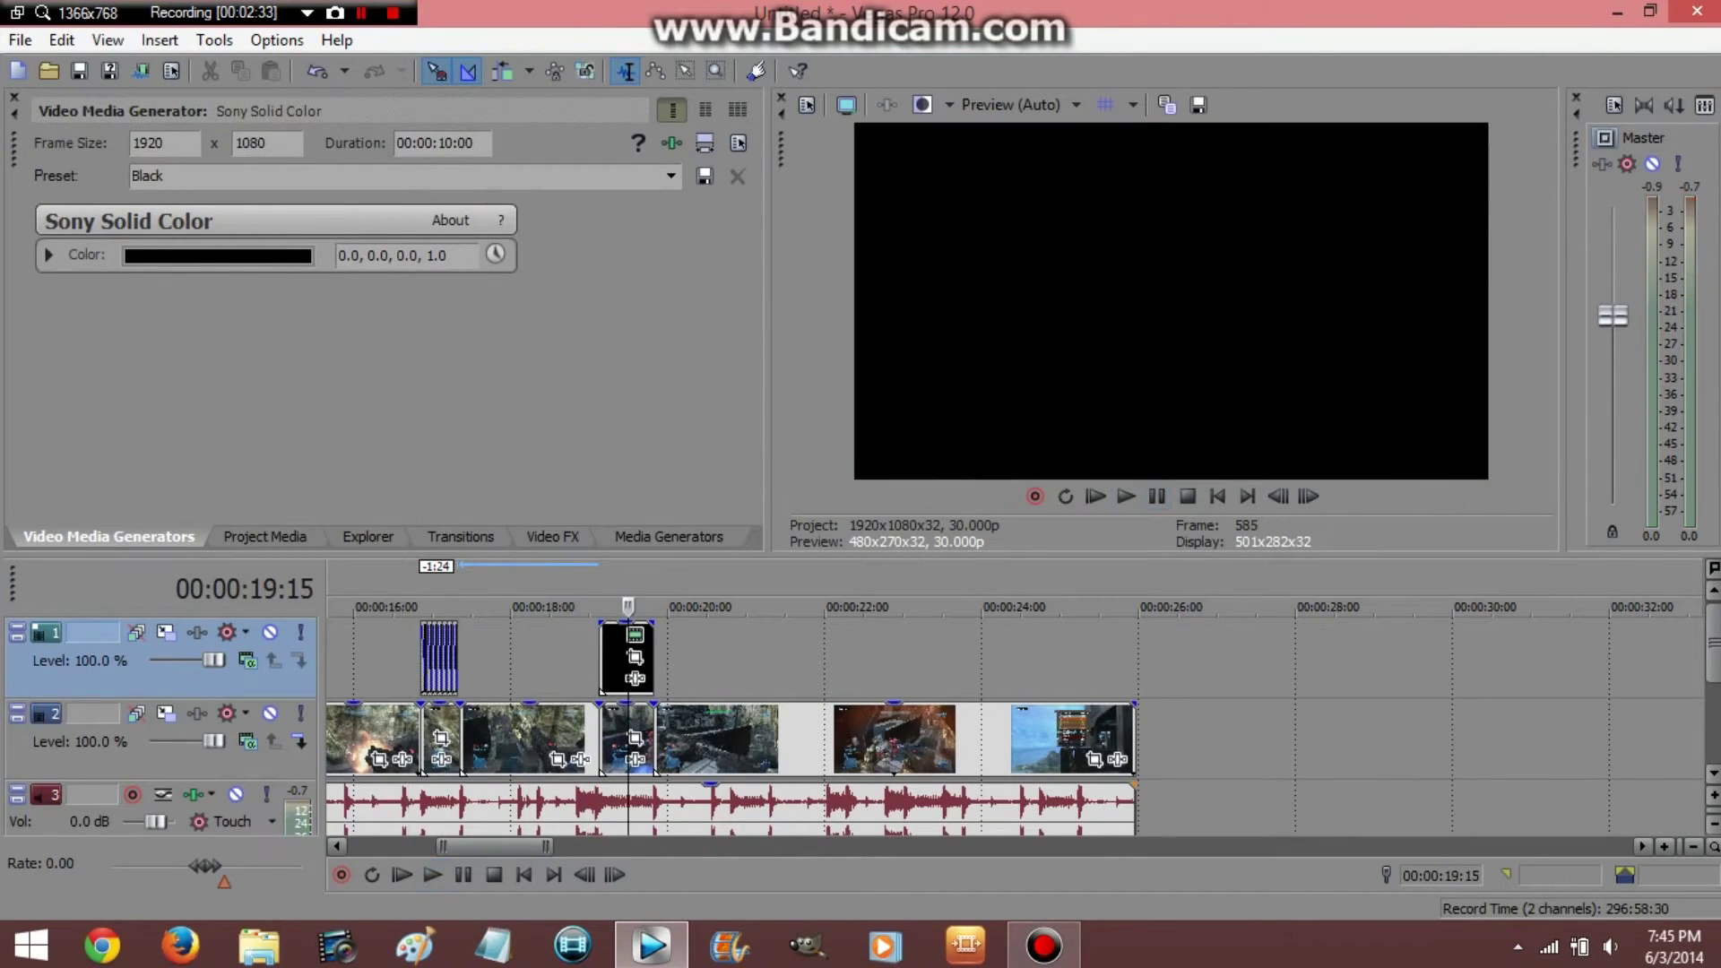
{"action": "left_click", "coordinate": [605, 659]}
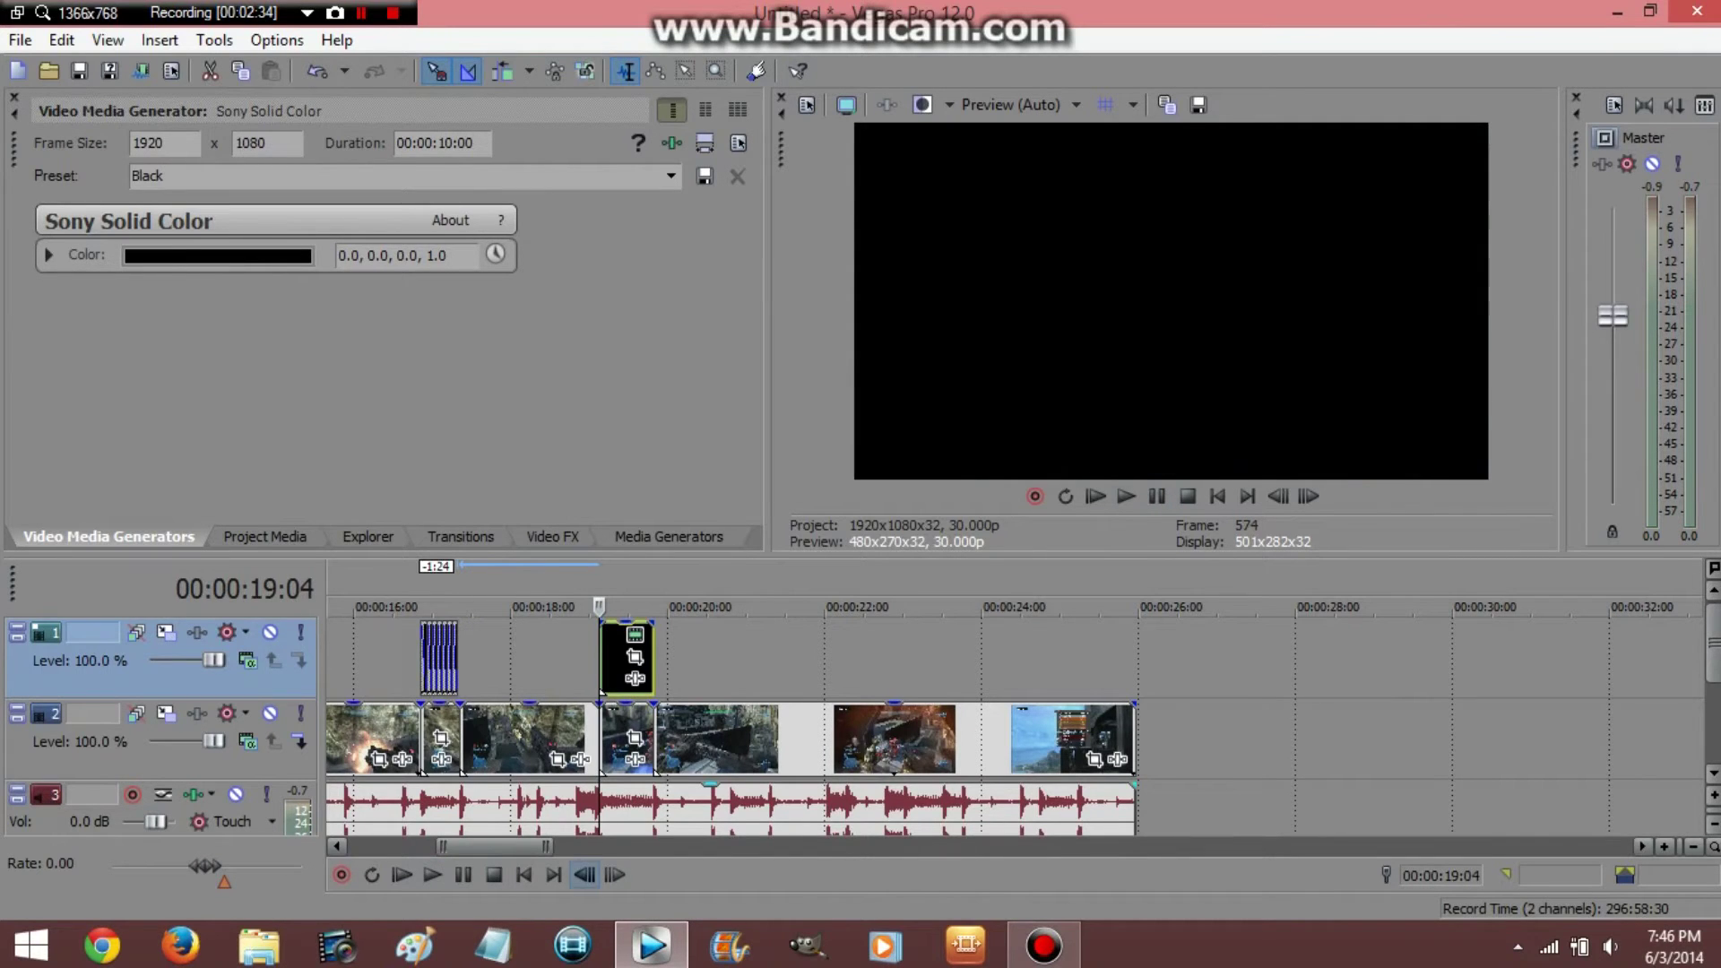
{"action": "scroll", "coordinate": [579, 762], "scroll_direction": "up", "scroll_amount": 5}
{"action": "scroll", "coordinate": [1015, 740], "scroll_direction": "down", "scroll_amount": 2}
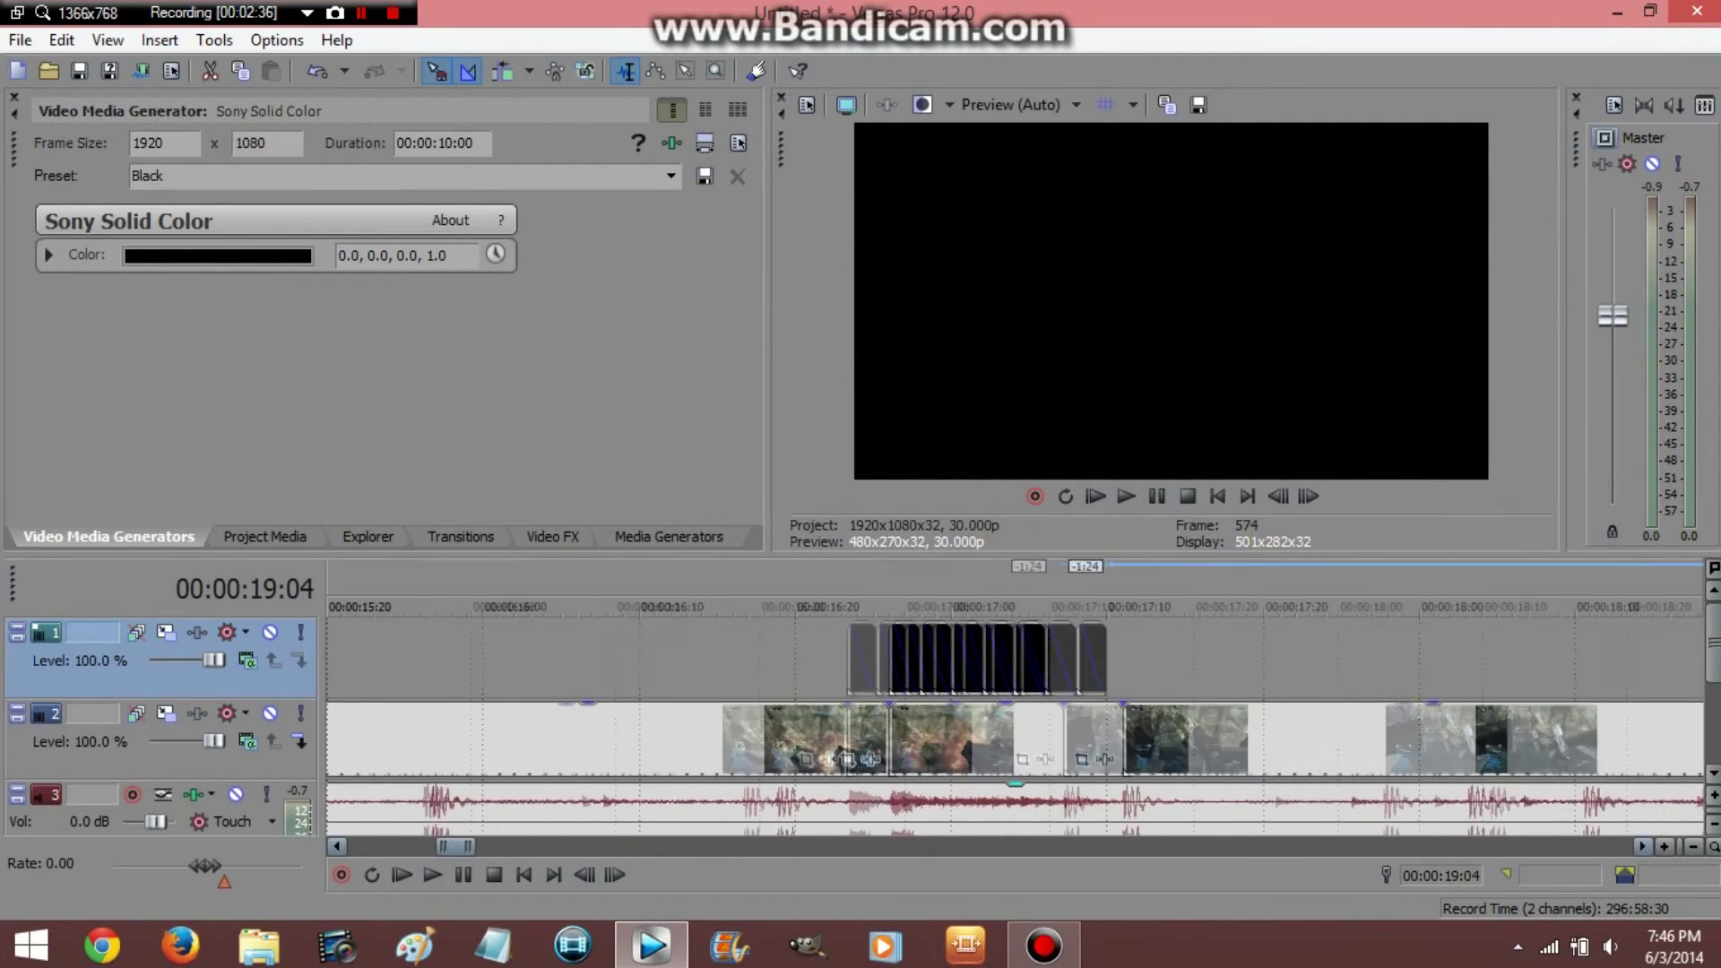
{"action": "scroll", "coordinate": [1015, 739], "scroll_direction": "down", "scroll_amount": 2}
{"action": "scroll", "coordinate": [1016, 739], "scroll_direction": "down", "scroll_amount": 2}
{"action": "scroll", "coordinate": [1015, 740], "scroll_direction": "down", "scroll_amount": 1}
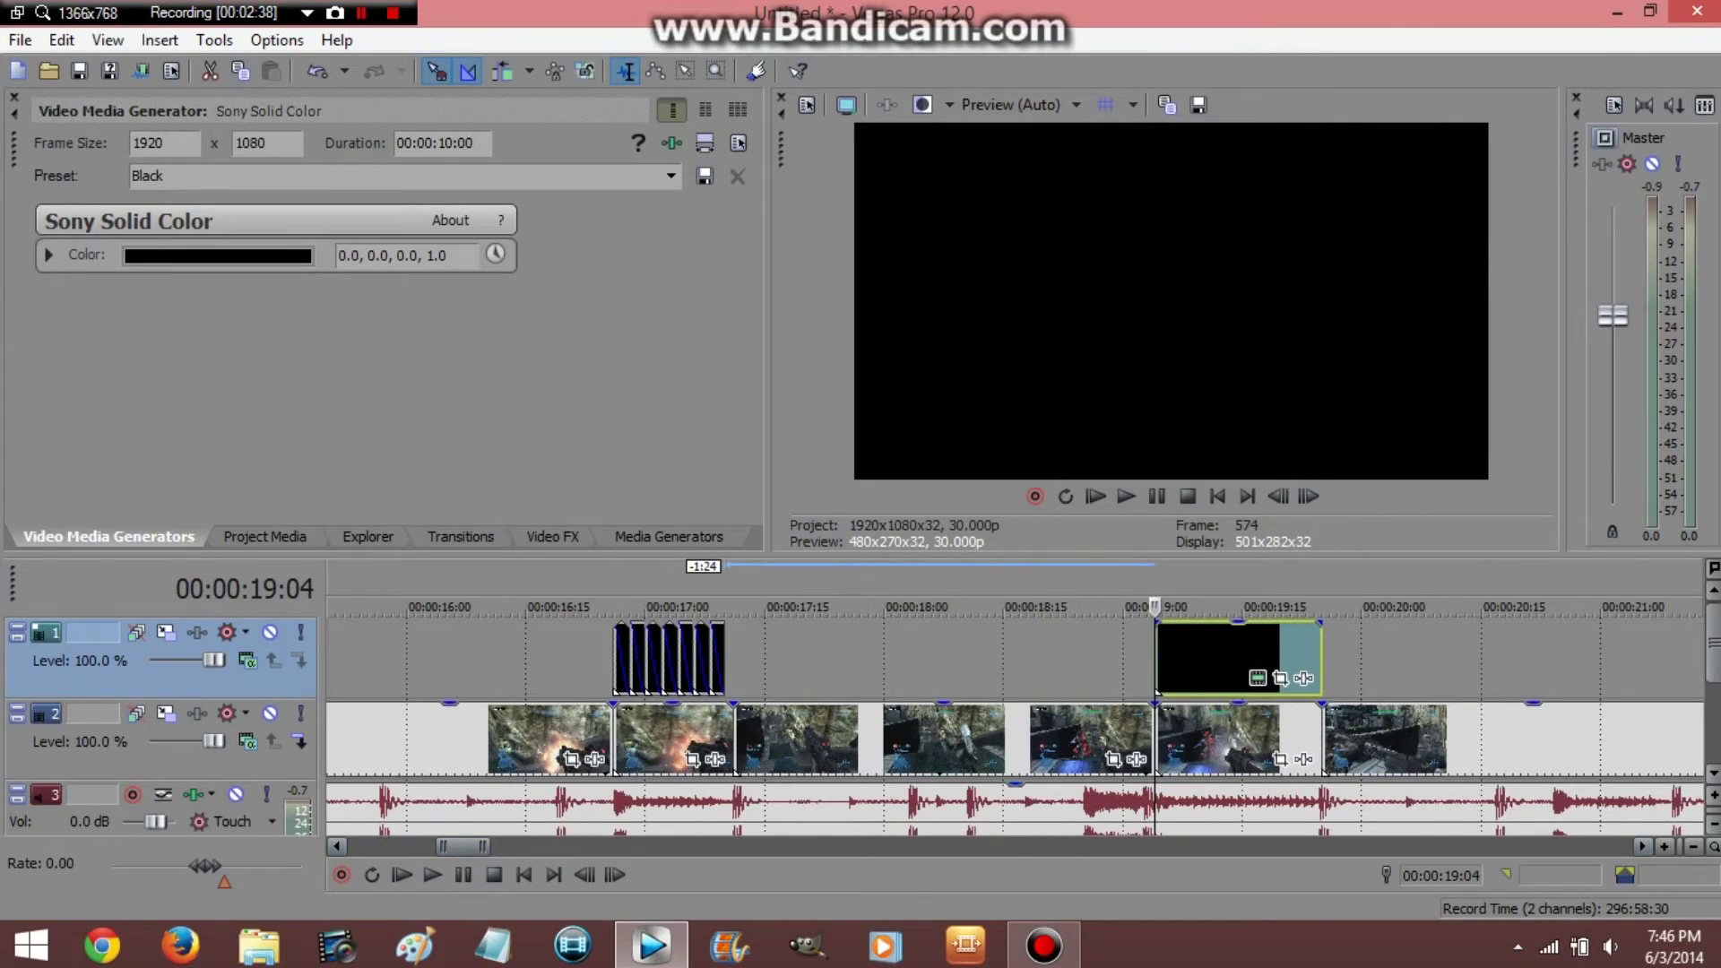
- Split the second black flash every two frames starting from 19:04
{"action": "left_click", "coordinate": [1306, 495]}
{"action": "left_click", "coordinate": [1307, 495]}
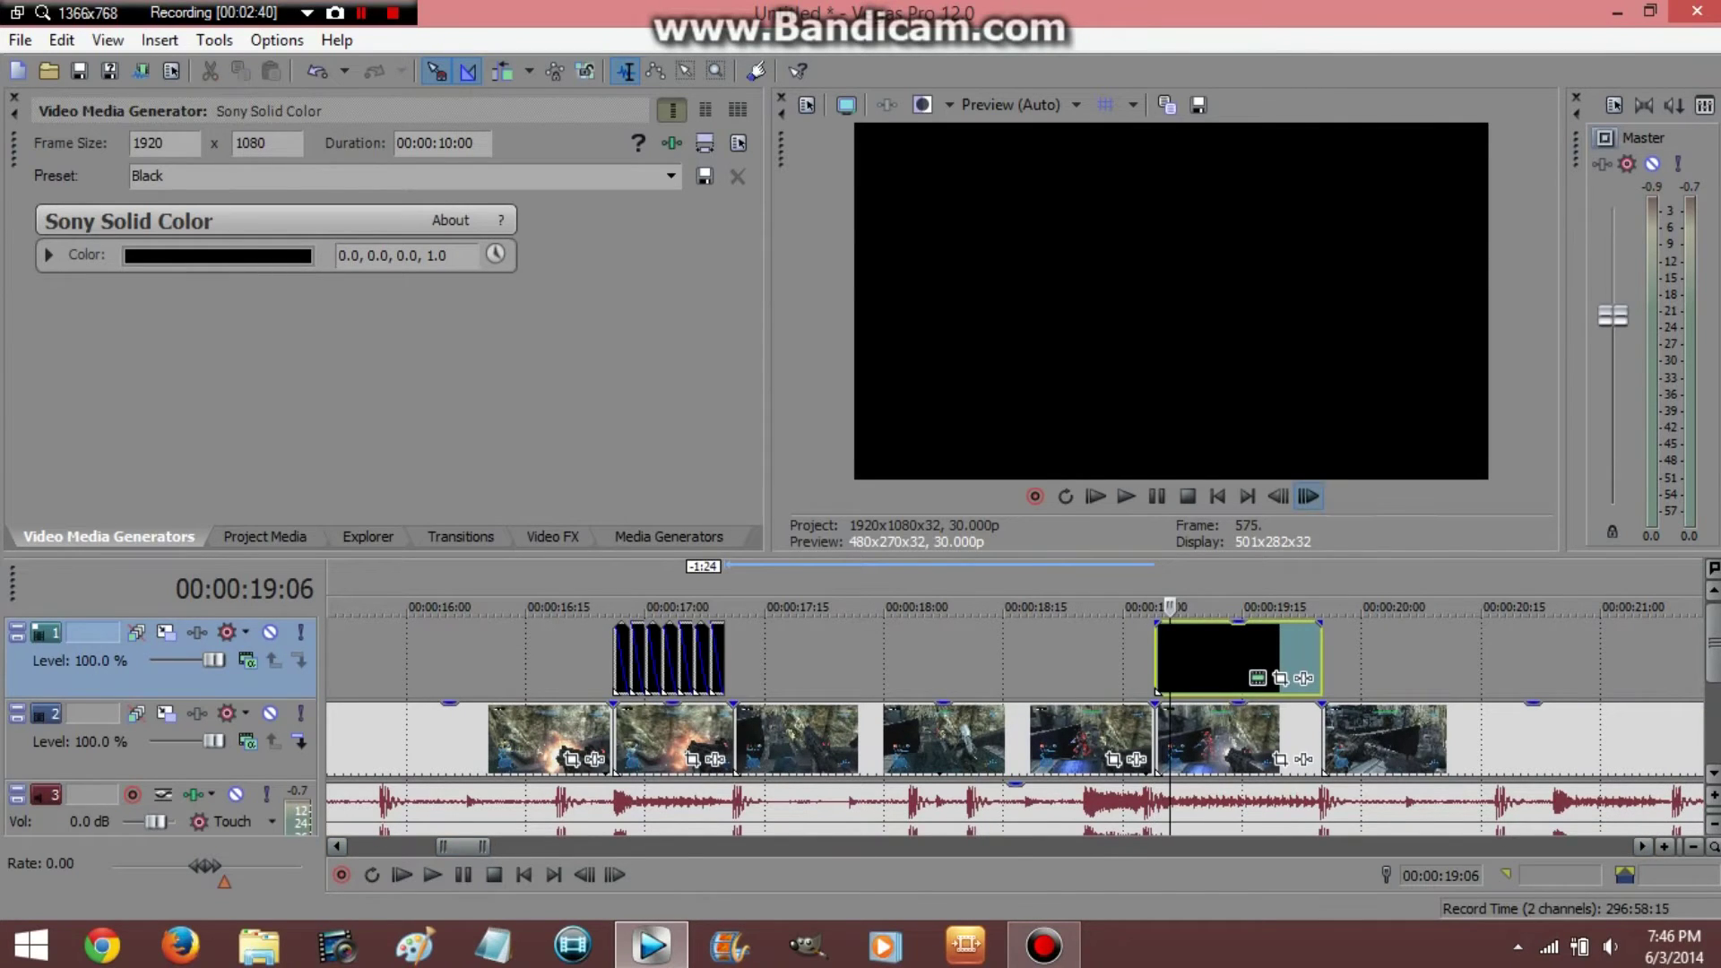
{"action": "key", "text": "s"}
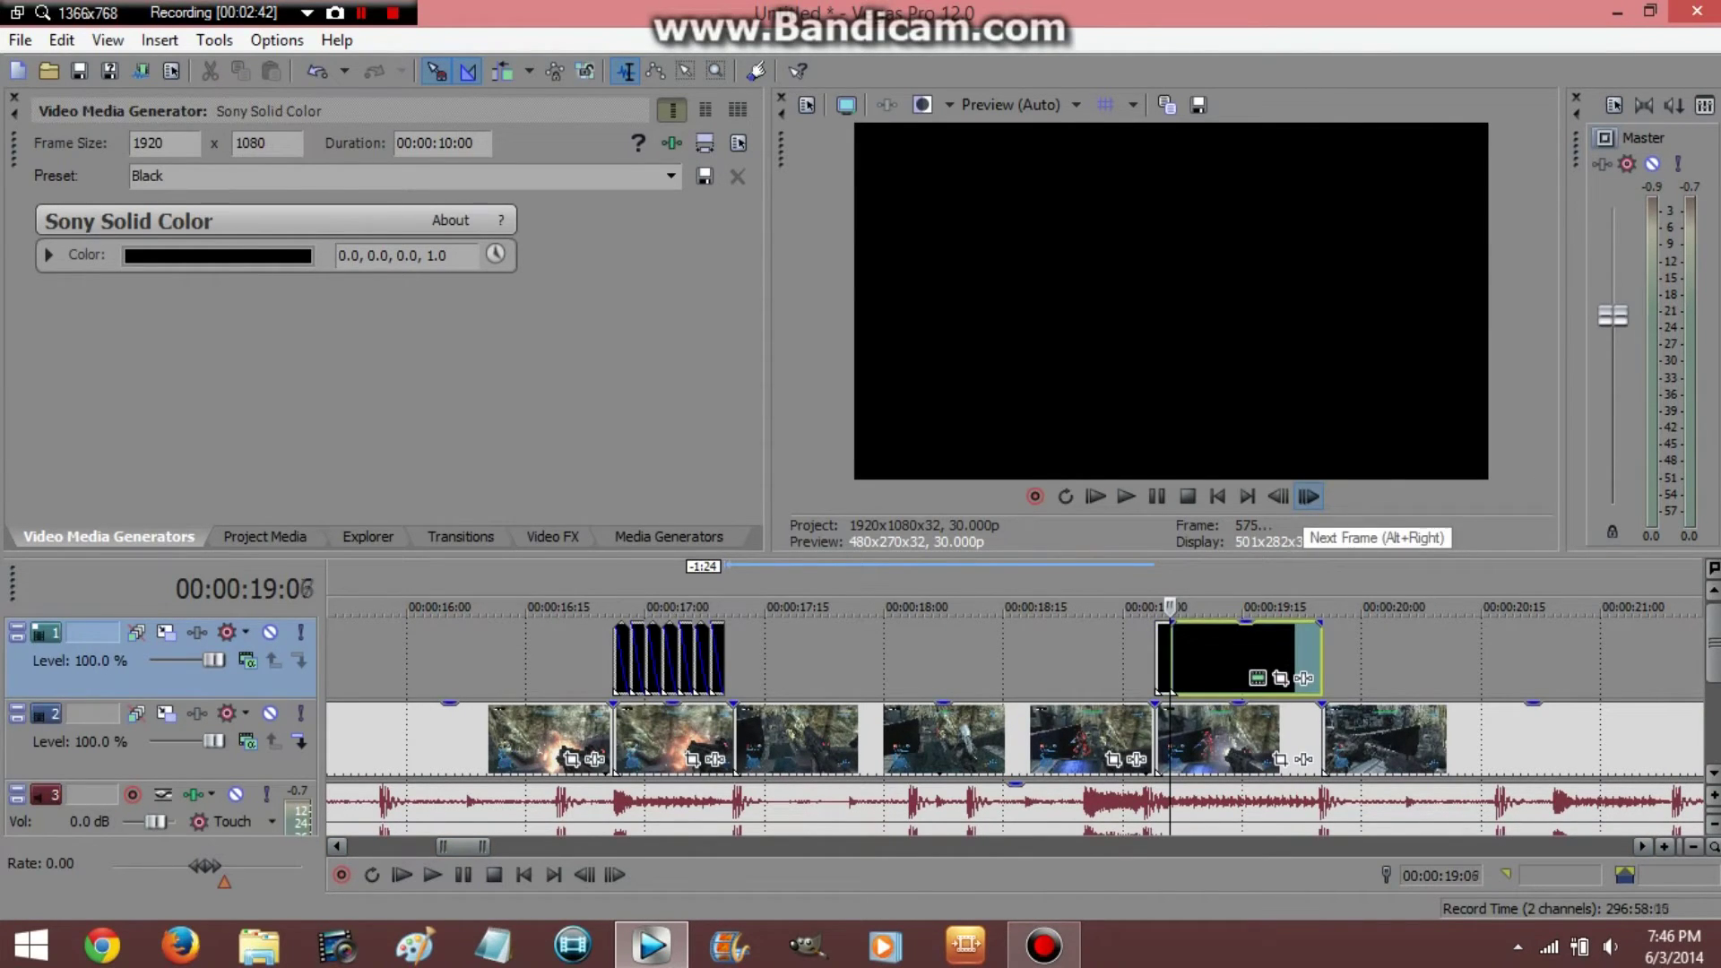
{"action": "key", "text": "alt+Right"}
{"action": "key", "text": "alt+Right"}
{"action": "key", "text": "s"}
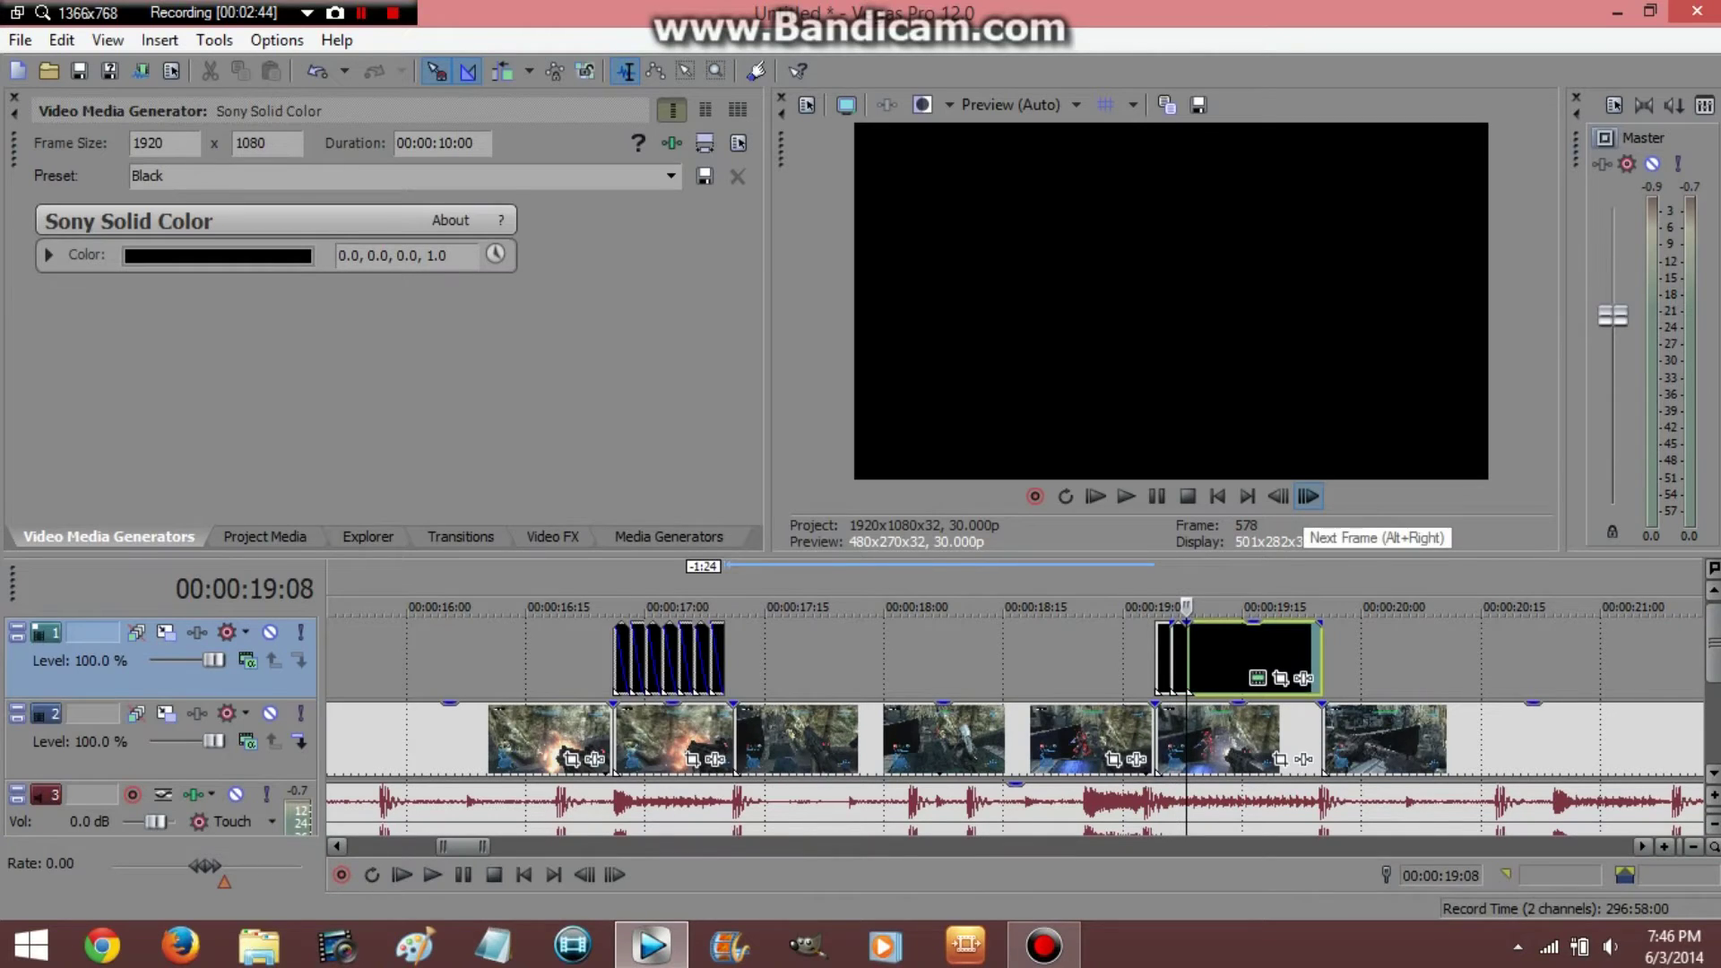
{"action": "left_click", "coordinate": [1308, 496]}
{"action": "key", "text": "s"}
{"action": "left_click", "coordinate": [1307, 494]}
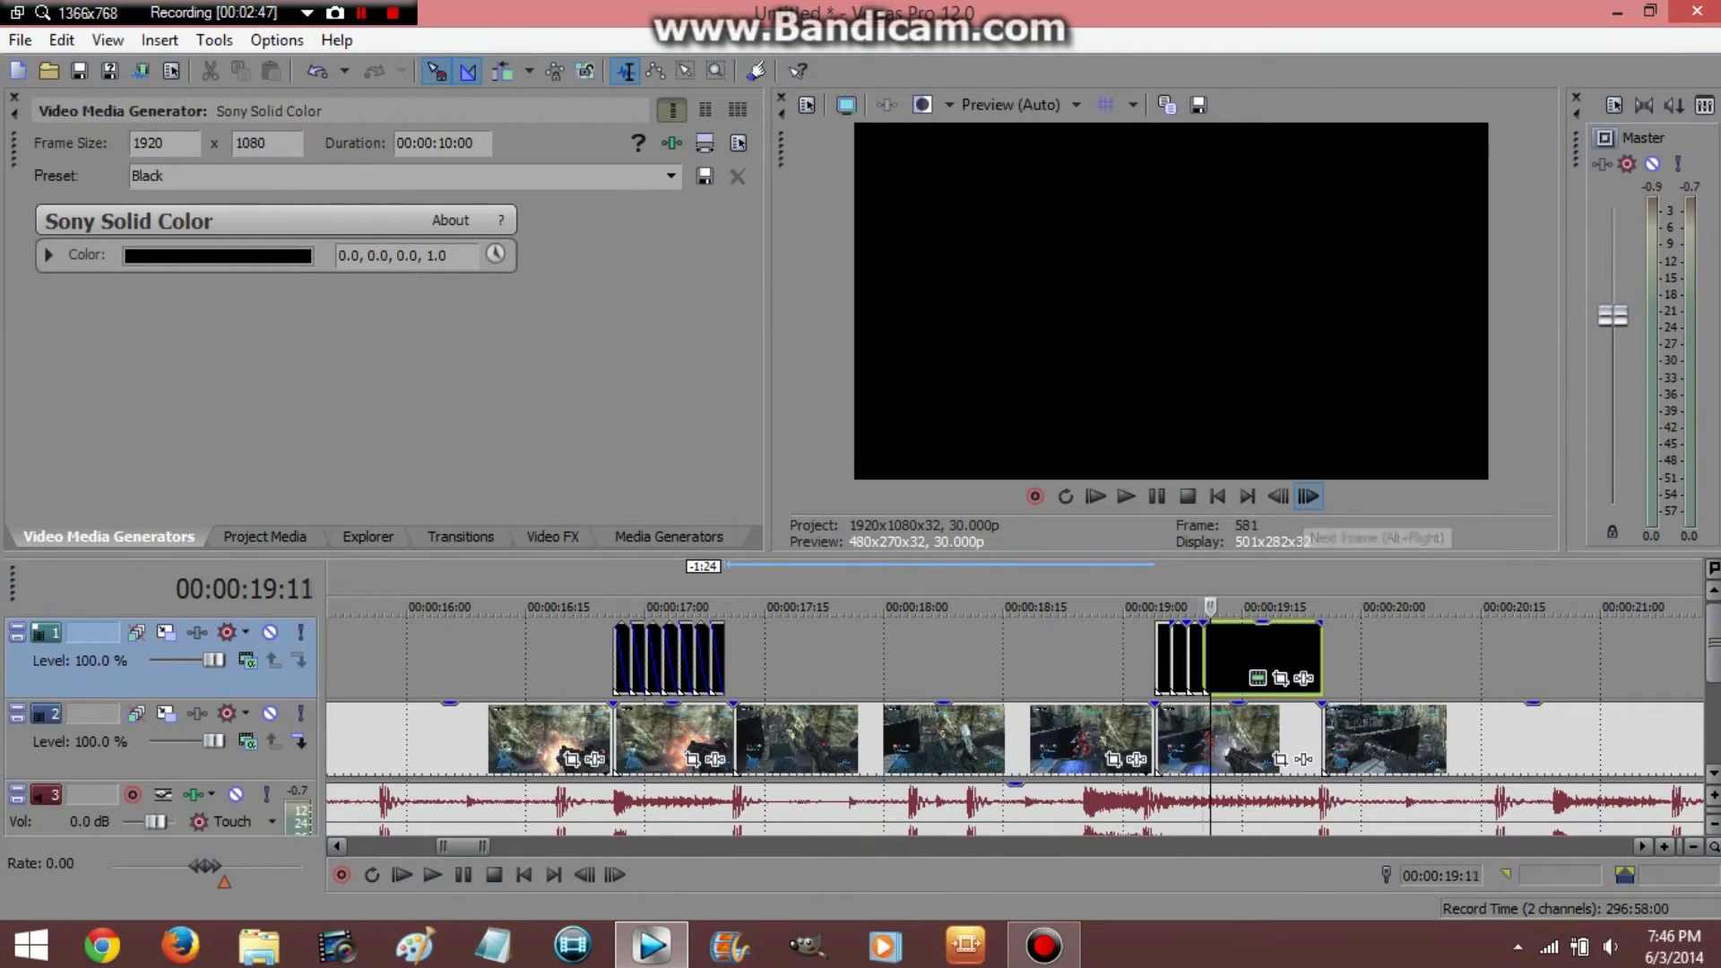
{"action": "key", "text": "s"}
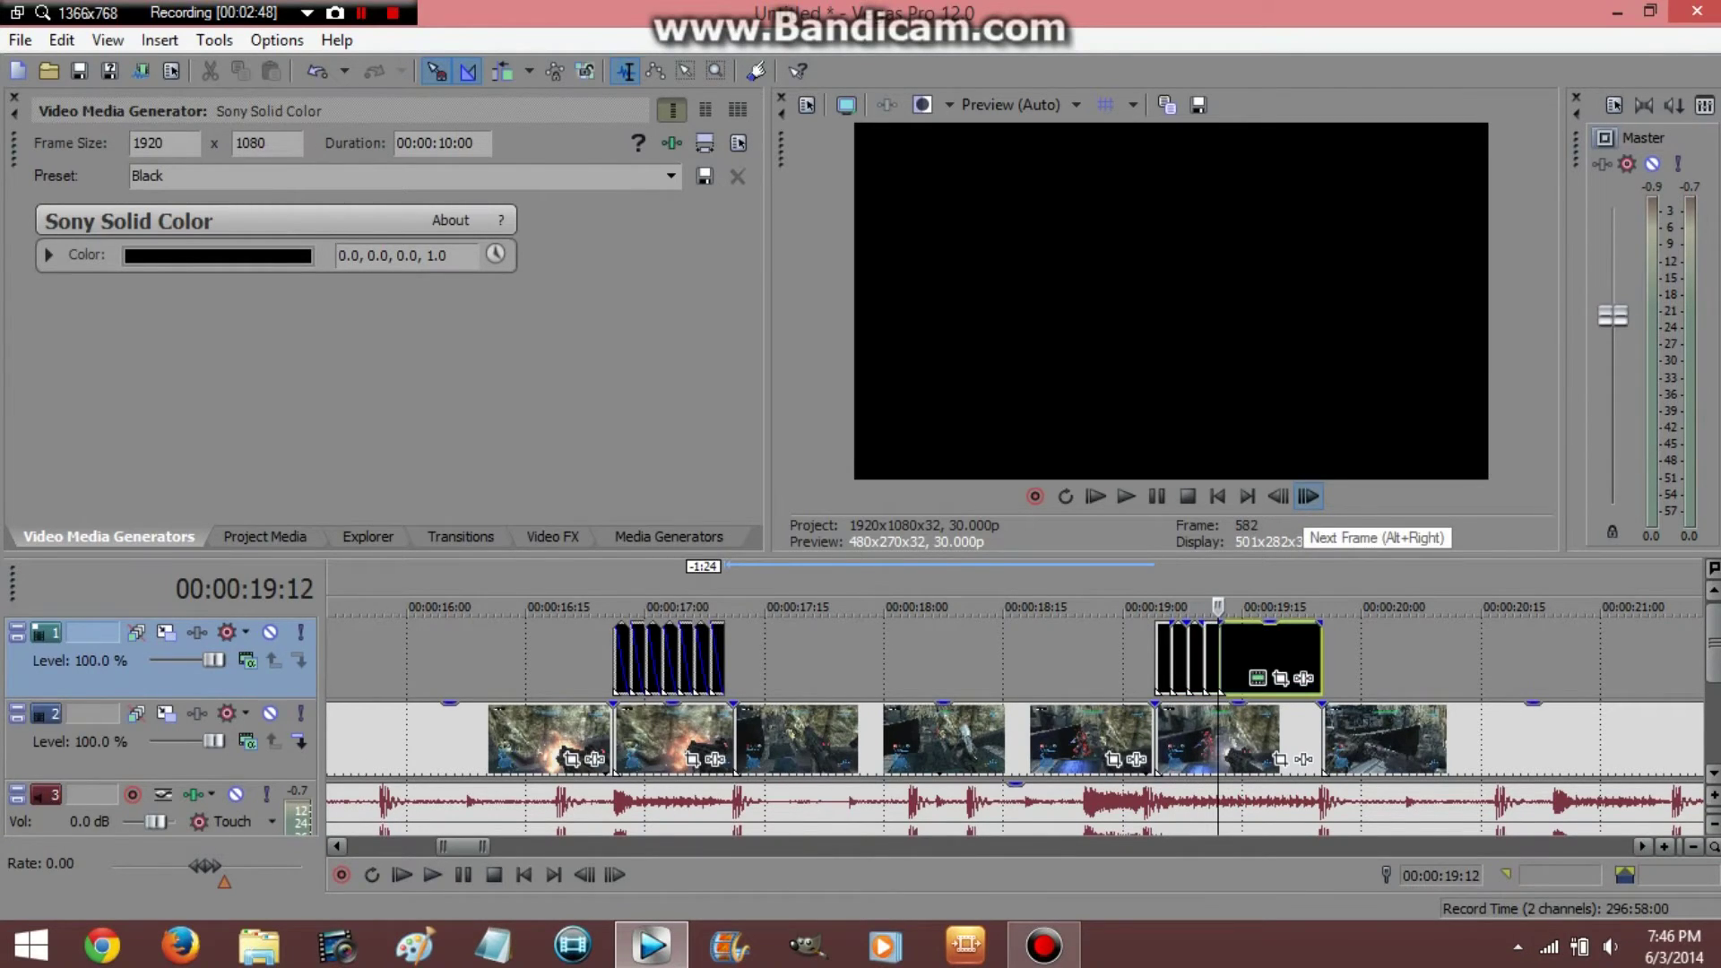
{"action": "left_click", "coordinate": [1306, 495]}
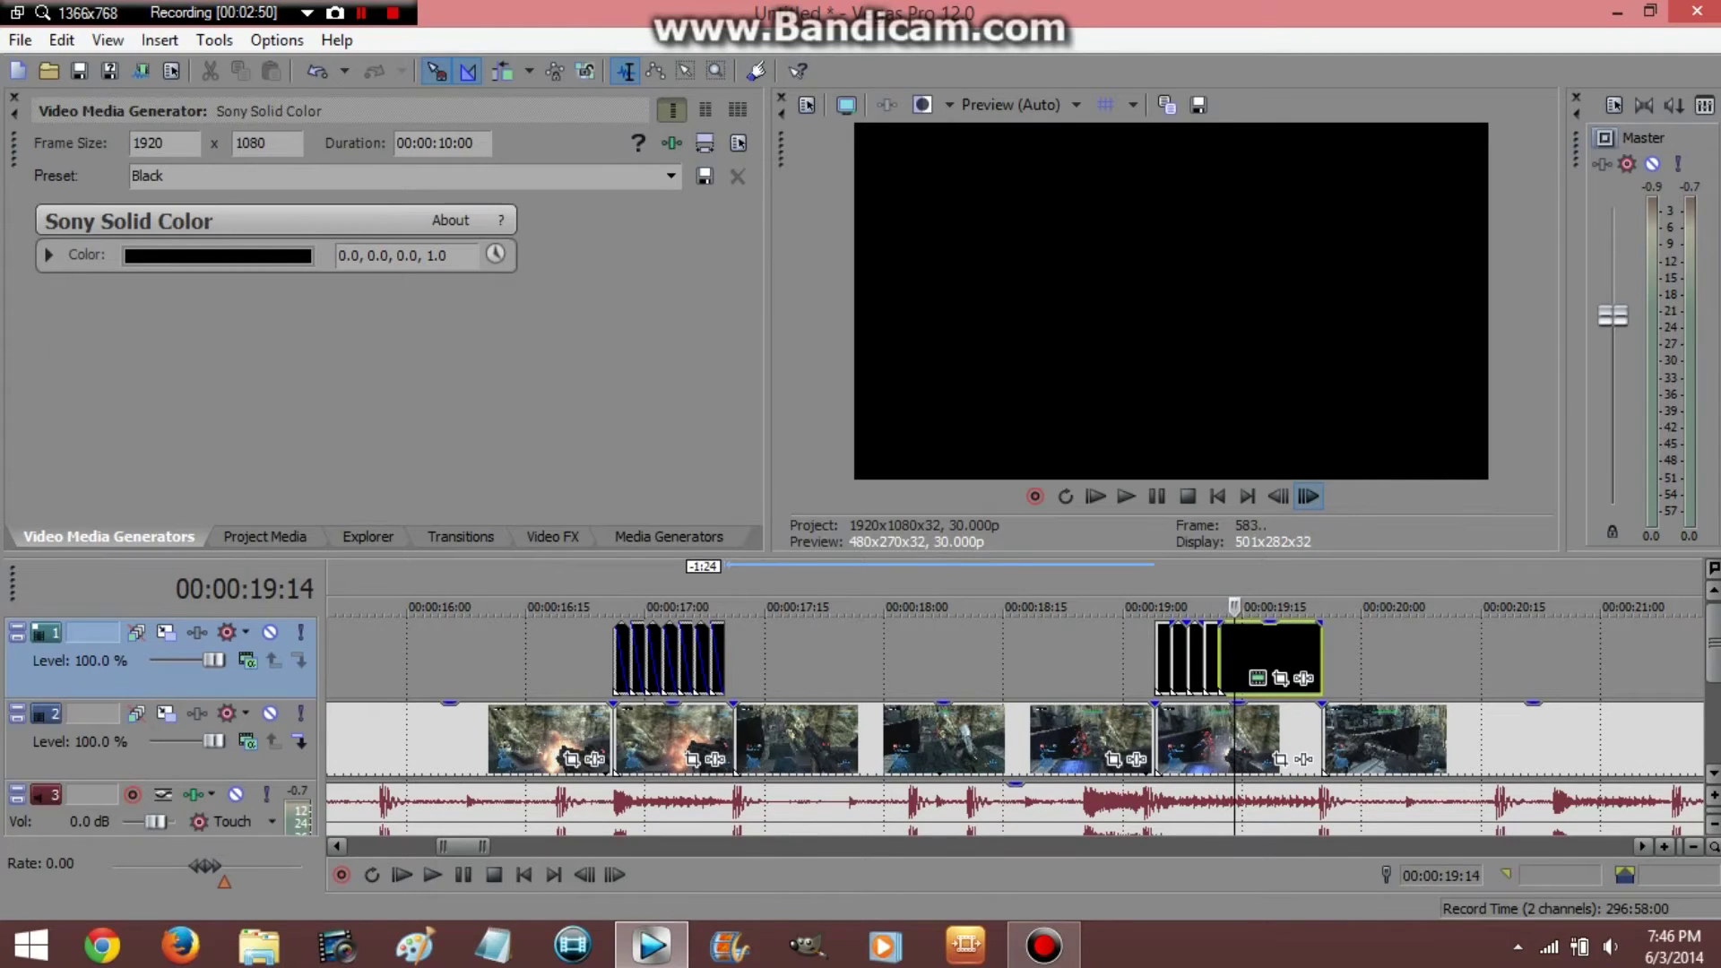
{"action": "key", "text": "s"}
- Continue the two-frame splits, making the final cut at 19:24
{"action": "left_click", "coordinate": [1308, 495]}
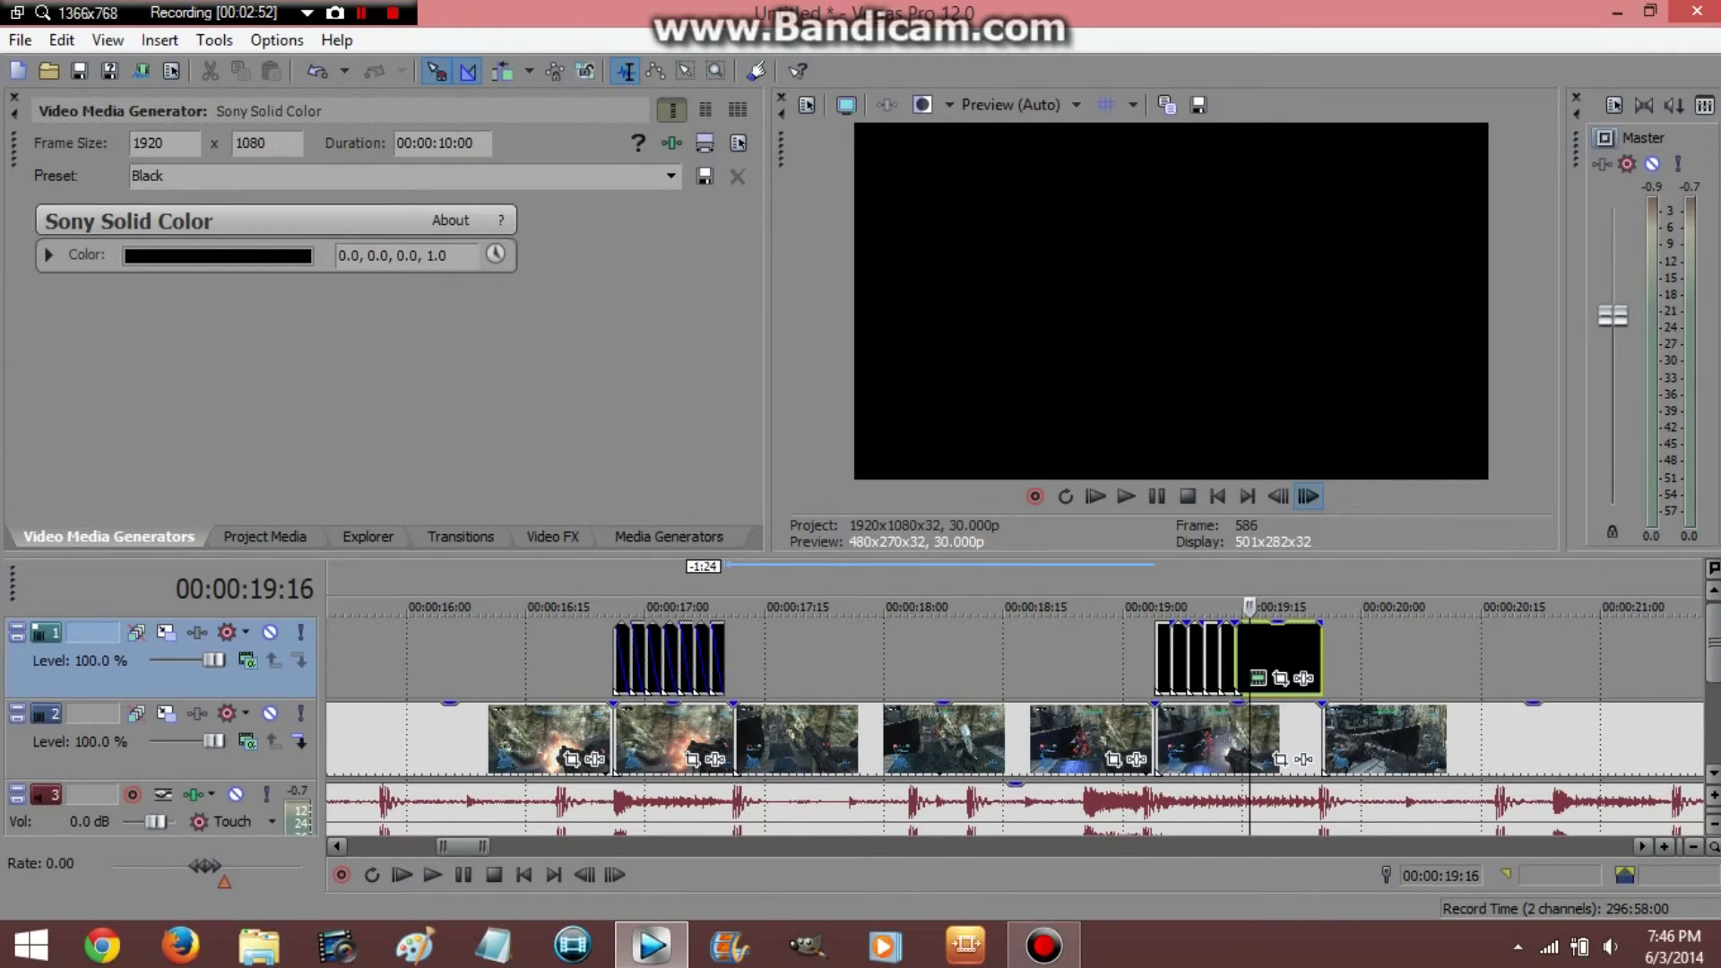
{"action": "key", "text": "s"}
{"action": "left_click", "coordinate": [1307, 495]}
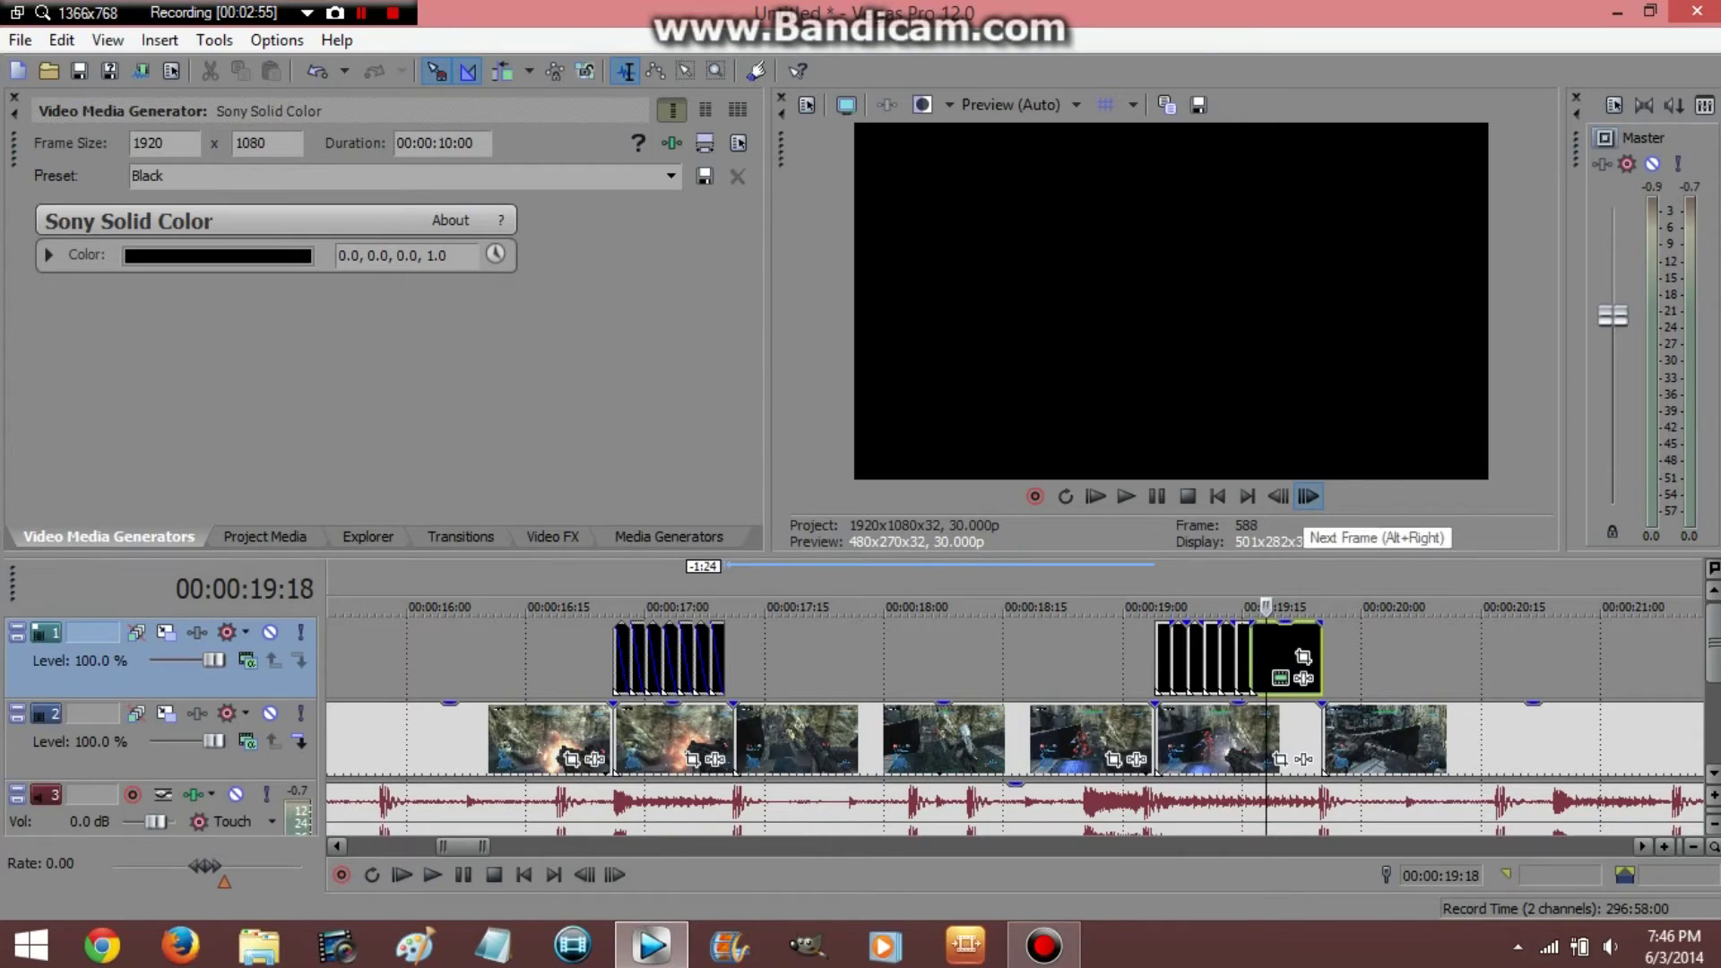
{"action": "key", "text": "s"}
{"action": "left_click", "coordinate": [1306, 494]}
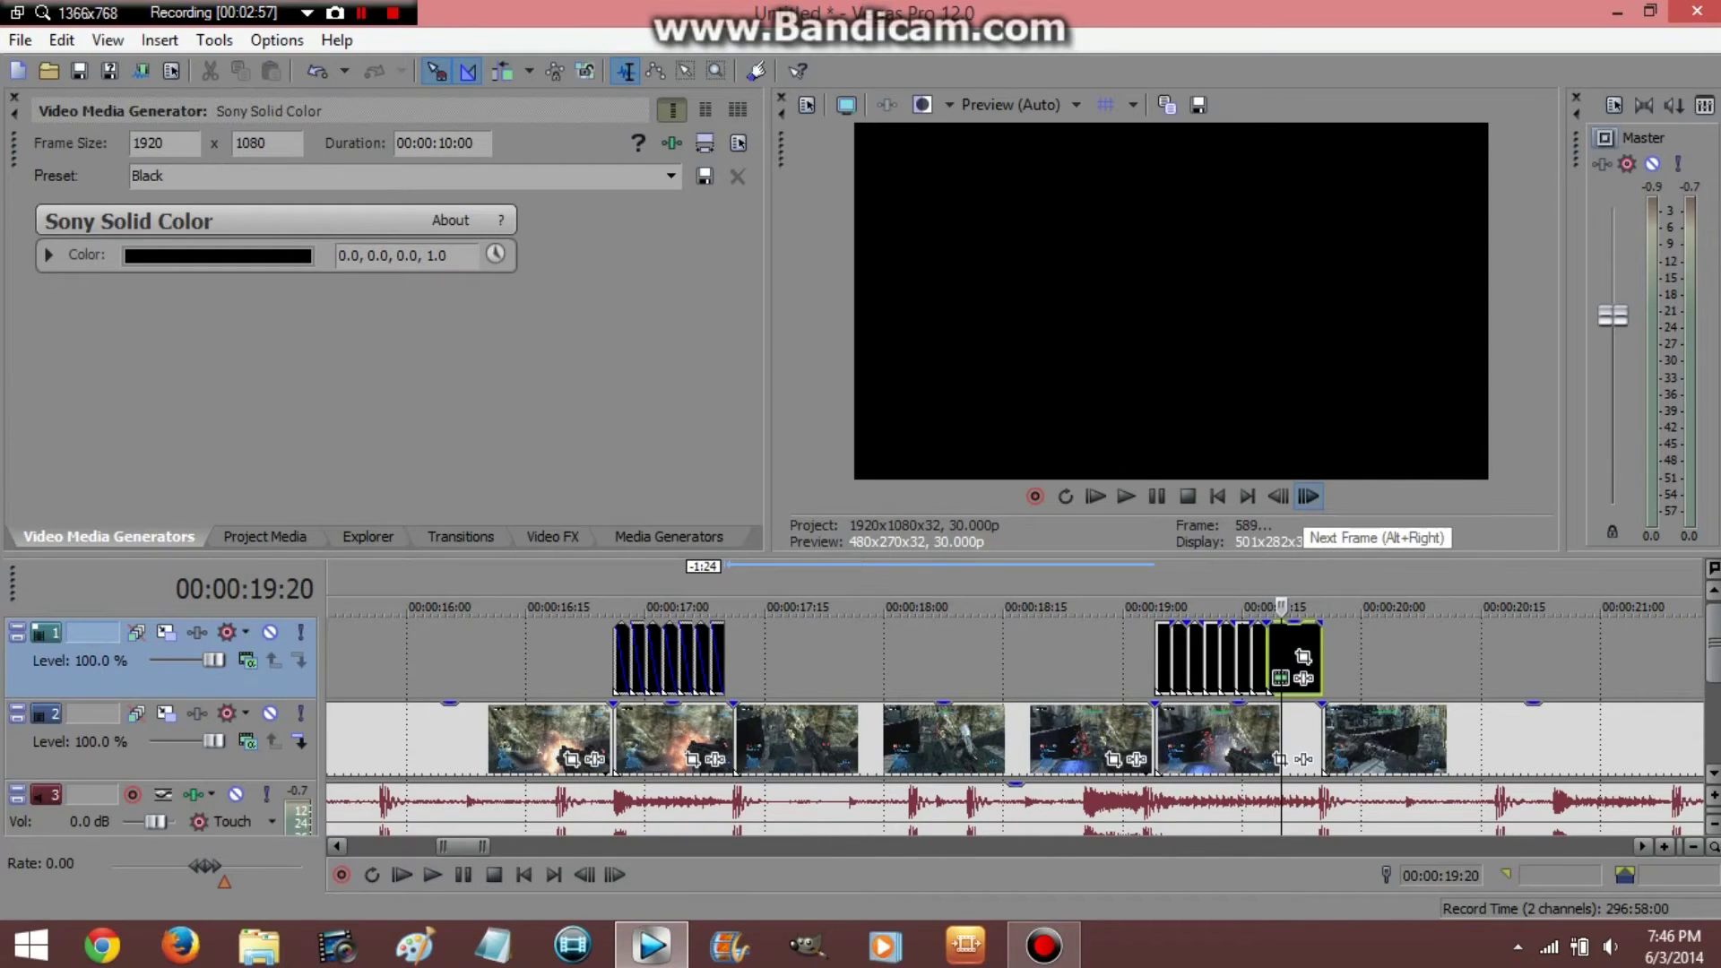
{"action": "left_click", "coordinate": [1307, 497]}
{"action": "key", "text": "s"}
{"action": "left_click", "coordinate": [1306, 496]}
{"action": "left_click", "coordinate": [1307, 497]}
{"action": "key", "text": "s"}
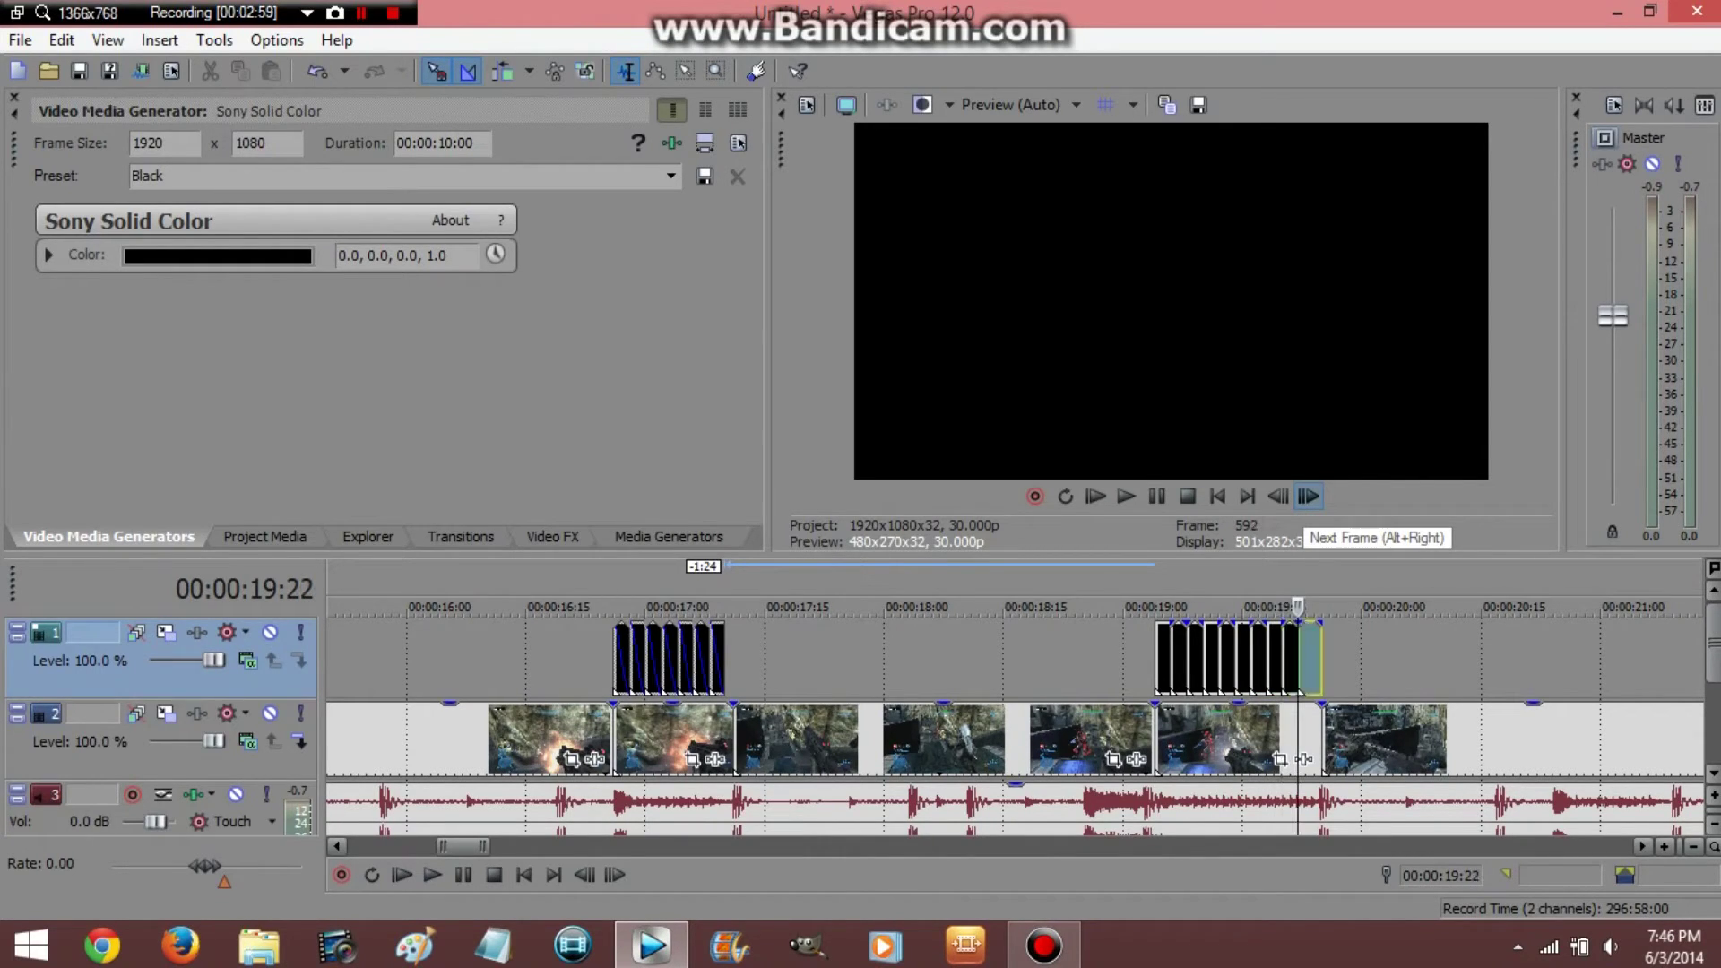
{"action": "left_click", "coordinate": [1307, 496]}
{"action": "key", "text": "s"}
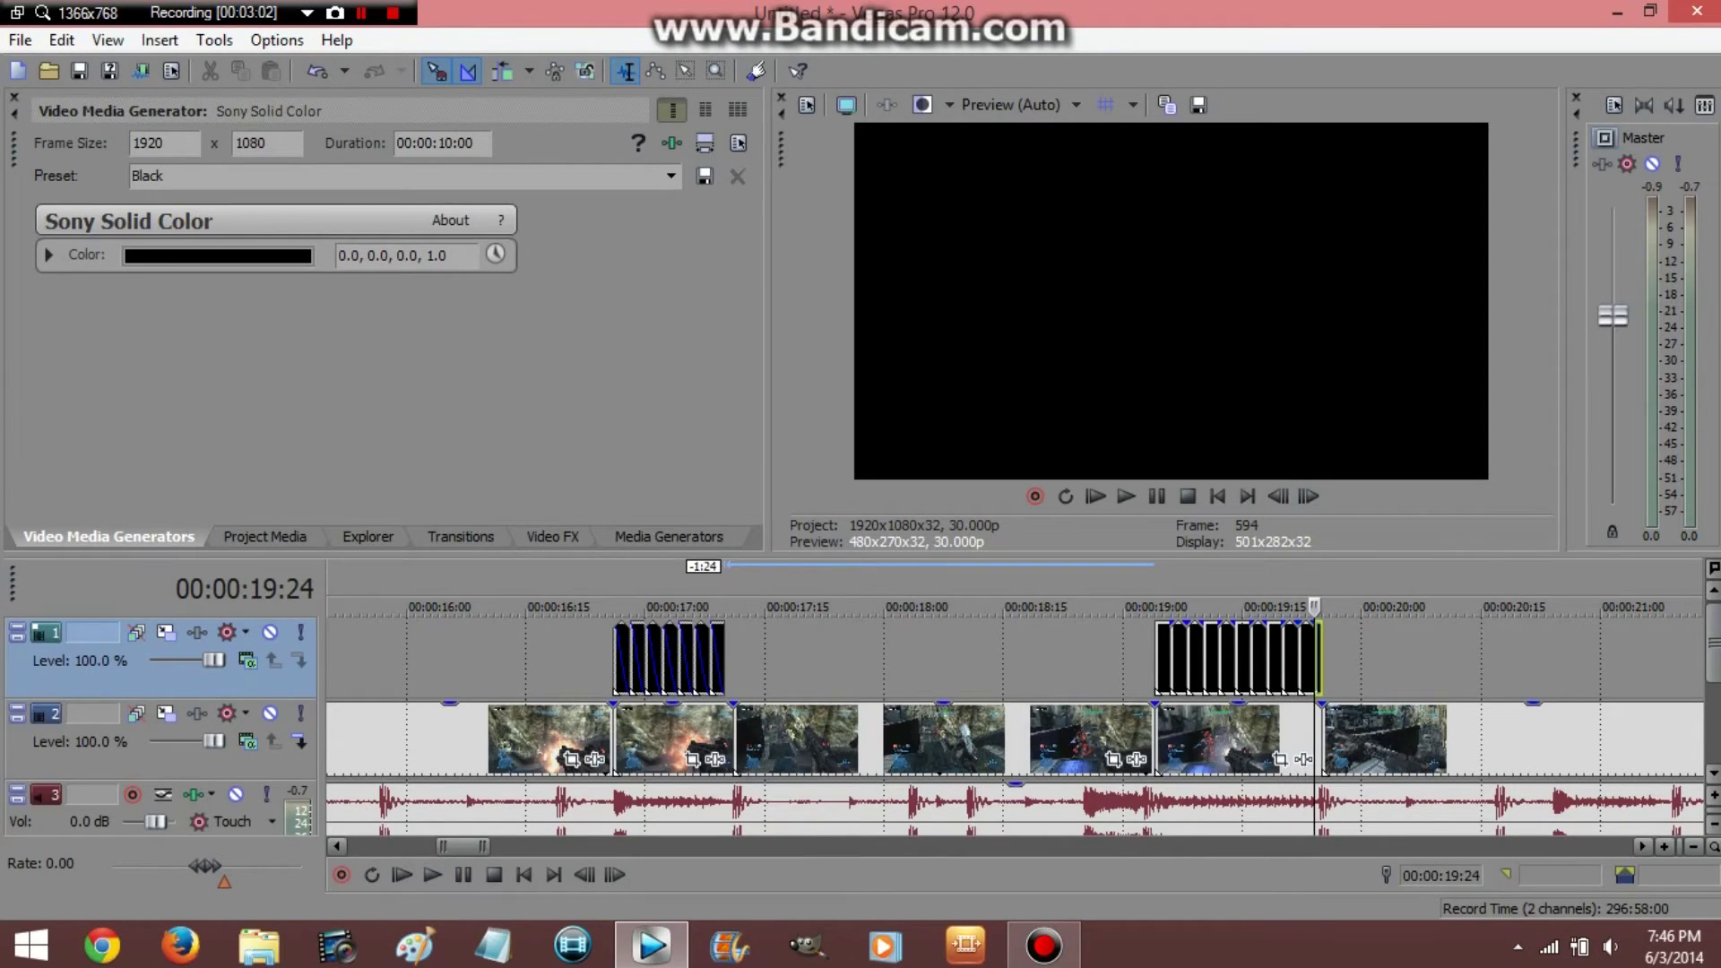
- Delete the leftover tail, give the second flash a two-frame fade-out, and preview it
{"action": "key", "text": "Delete"}
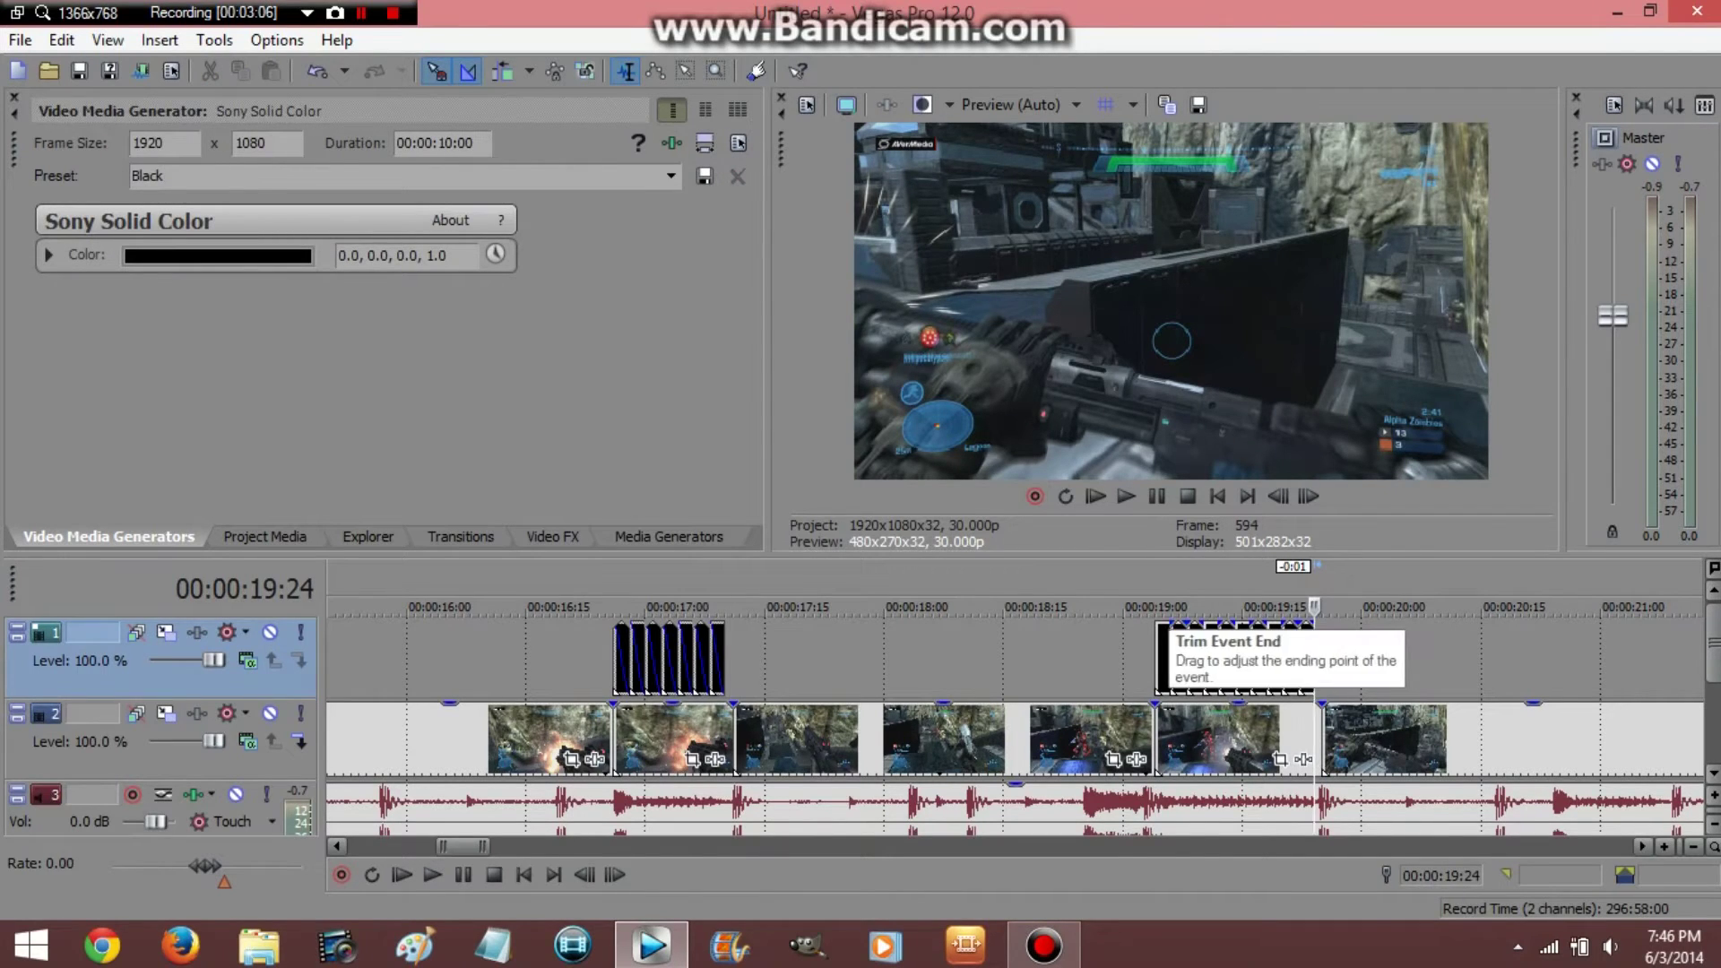
{"action": "left_click", "coordinate": [1167, 658]}
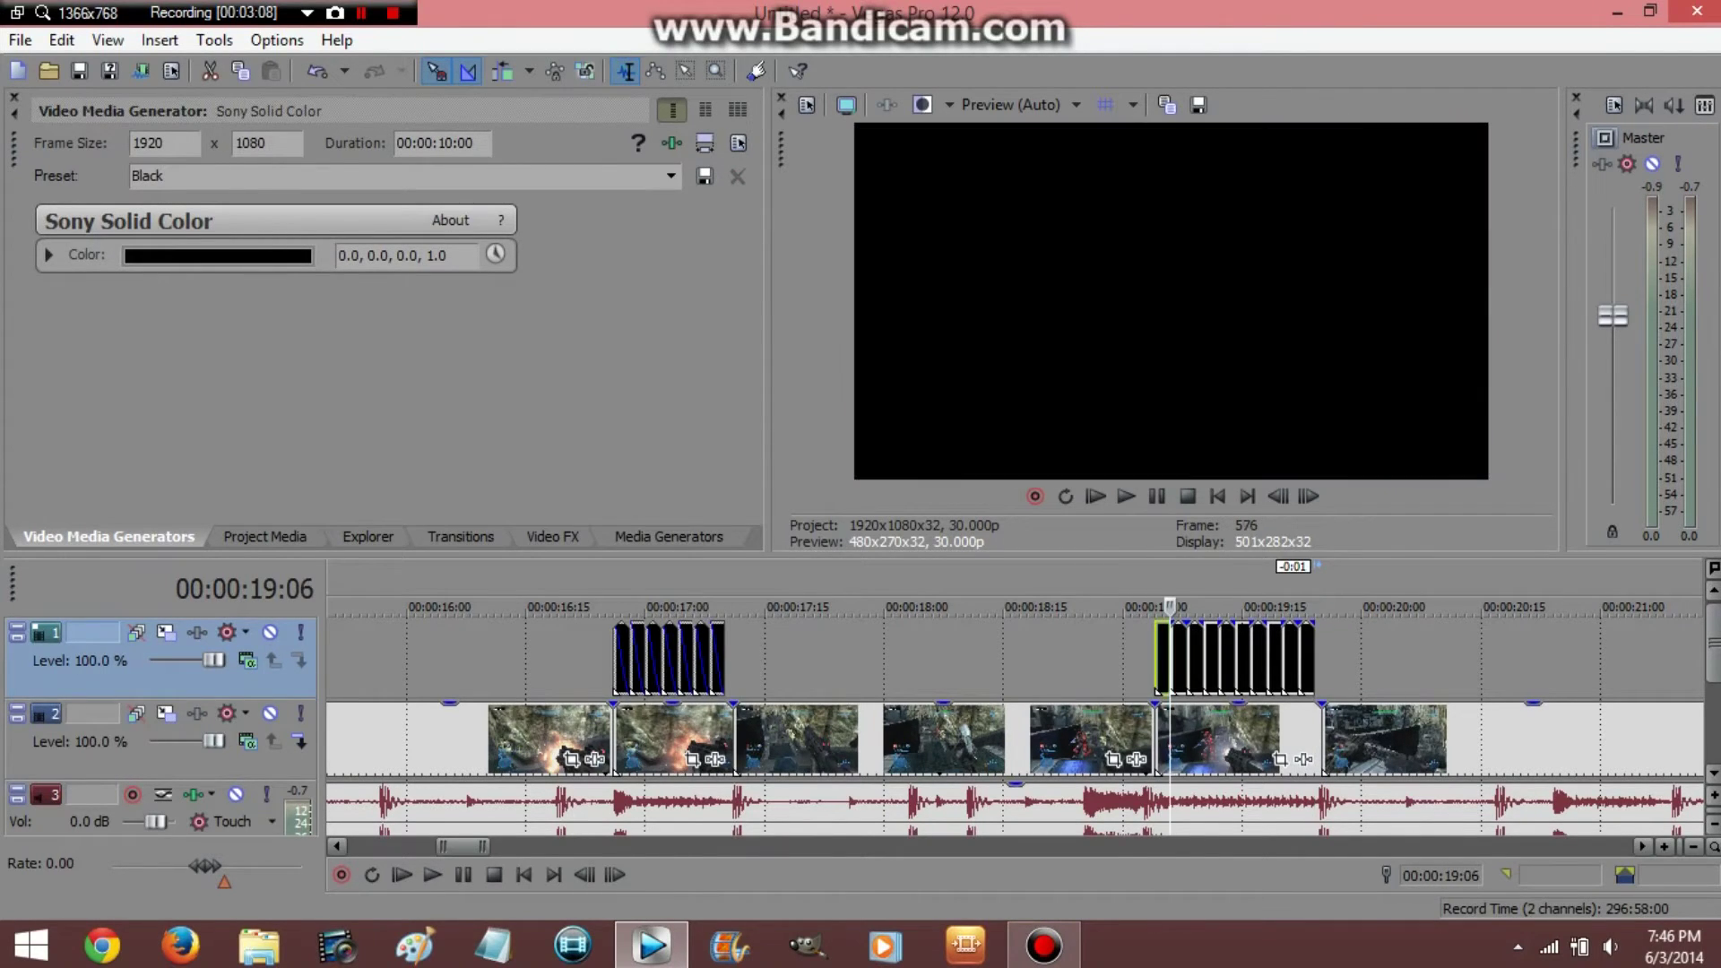
{"action": "key", "text": "Left"}
{"action": "key", "text": "Left"}
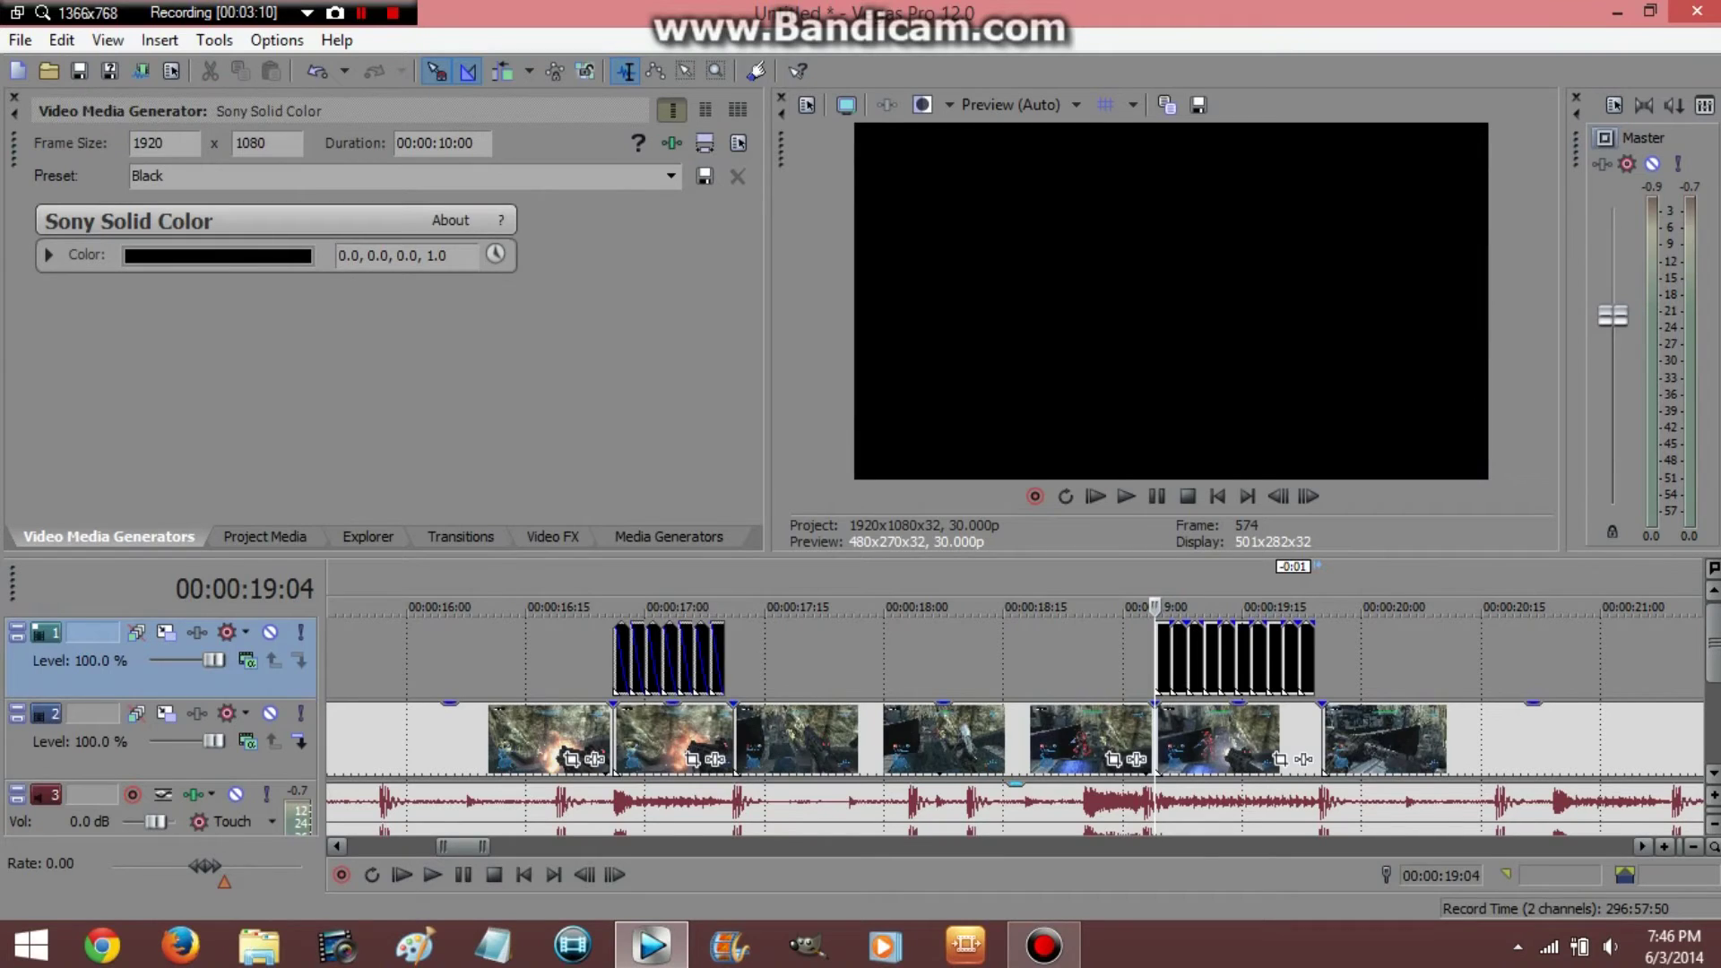
{"action": "left_click_drag", "start_coordinate": [487, 847], "coordinate": [481, 848]}
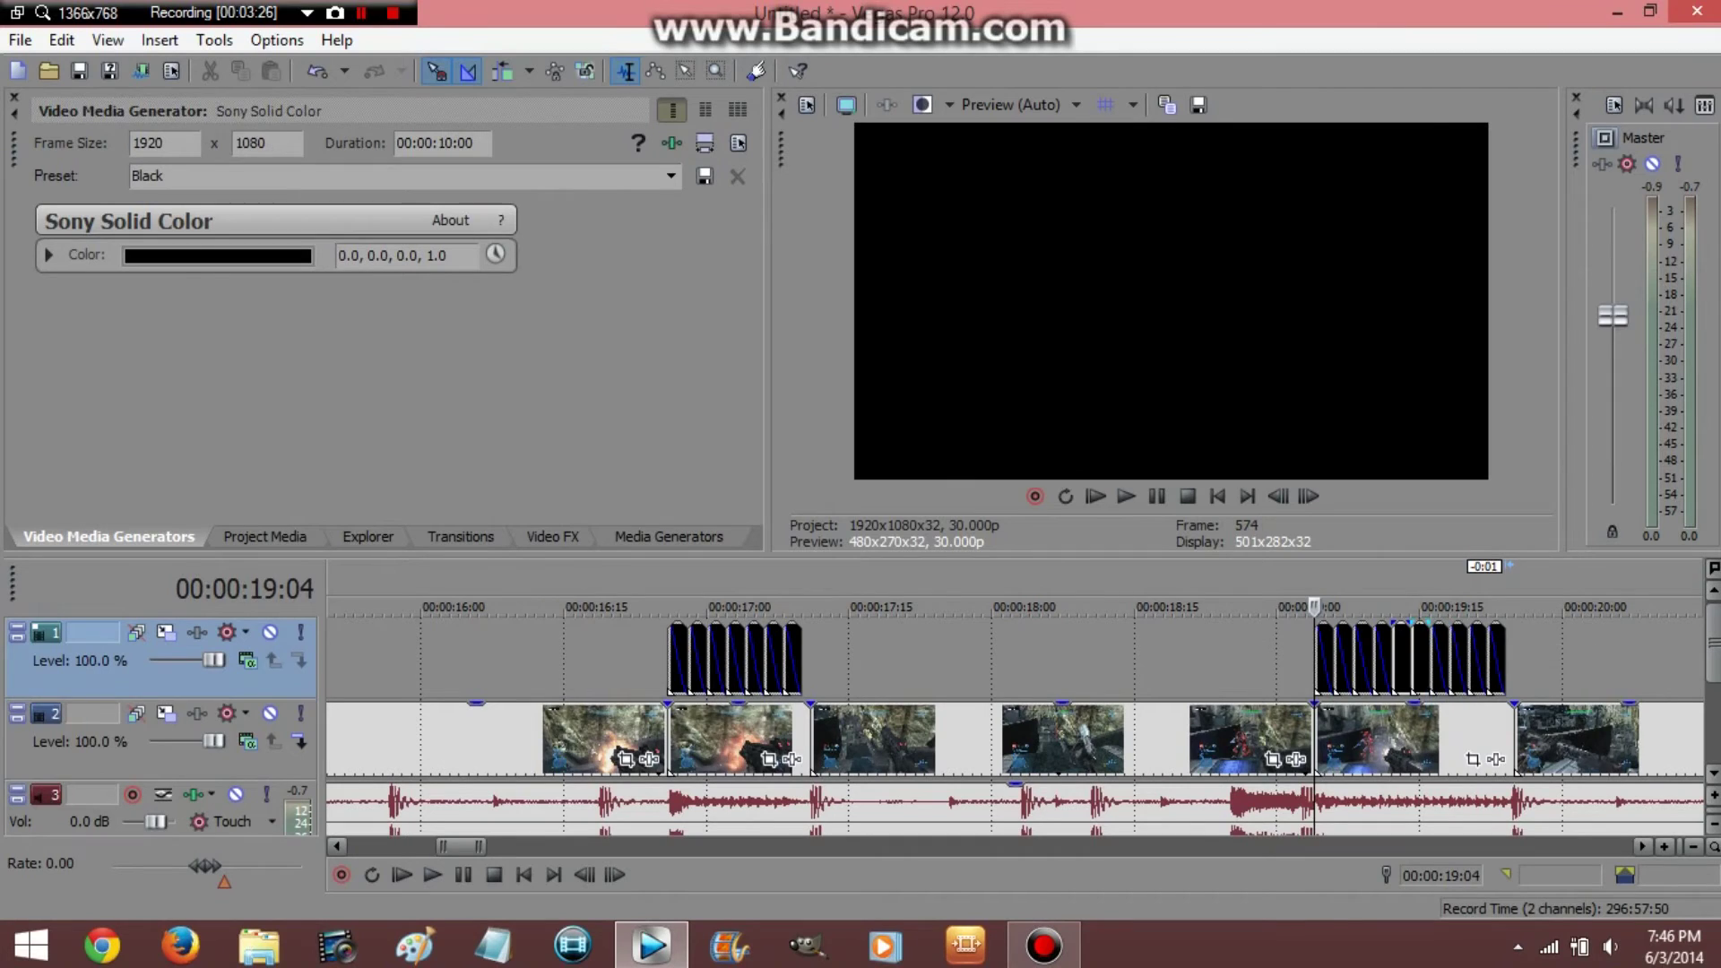
{"action": "mouse_move", "coordinate": [1503, 625]}
{"action": "left_mouse_down"}
{"action": "mouse_move", "coordinate": [1411, 627]}
{"action": "mouse_move", "coordinate": [1504, 624]}
{"action": "left_mouse_up"}
{"action": "key", "text": "space"}
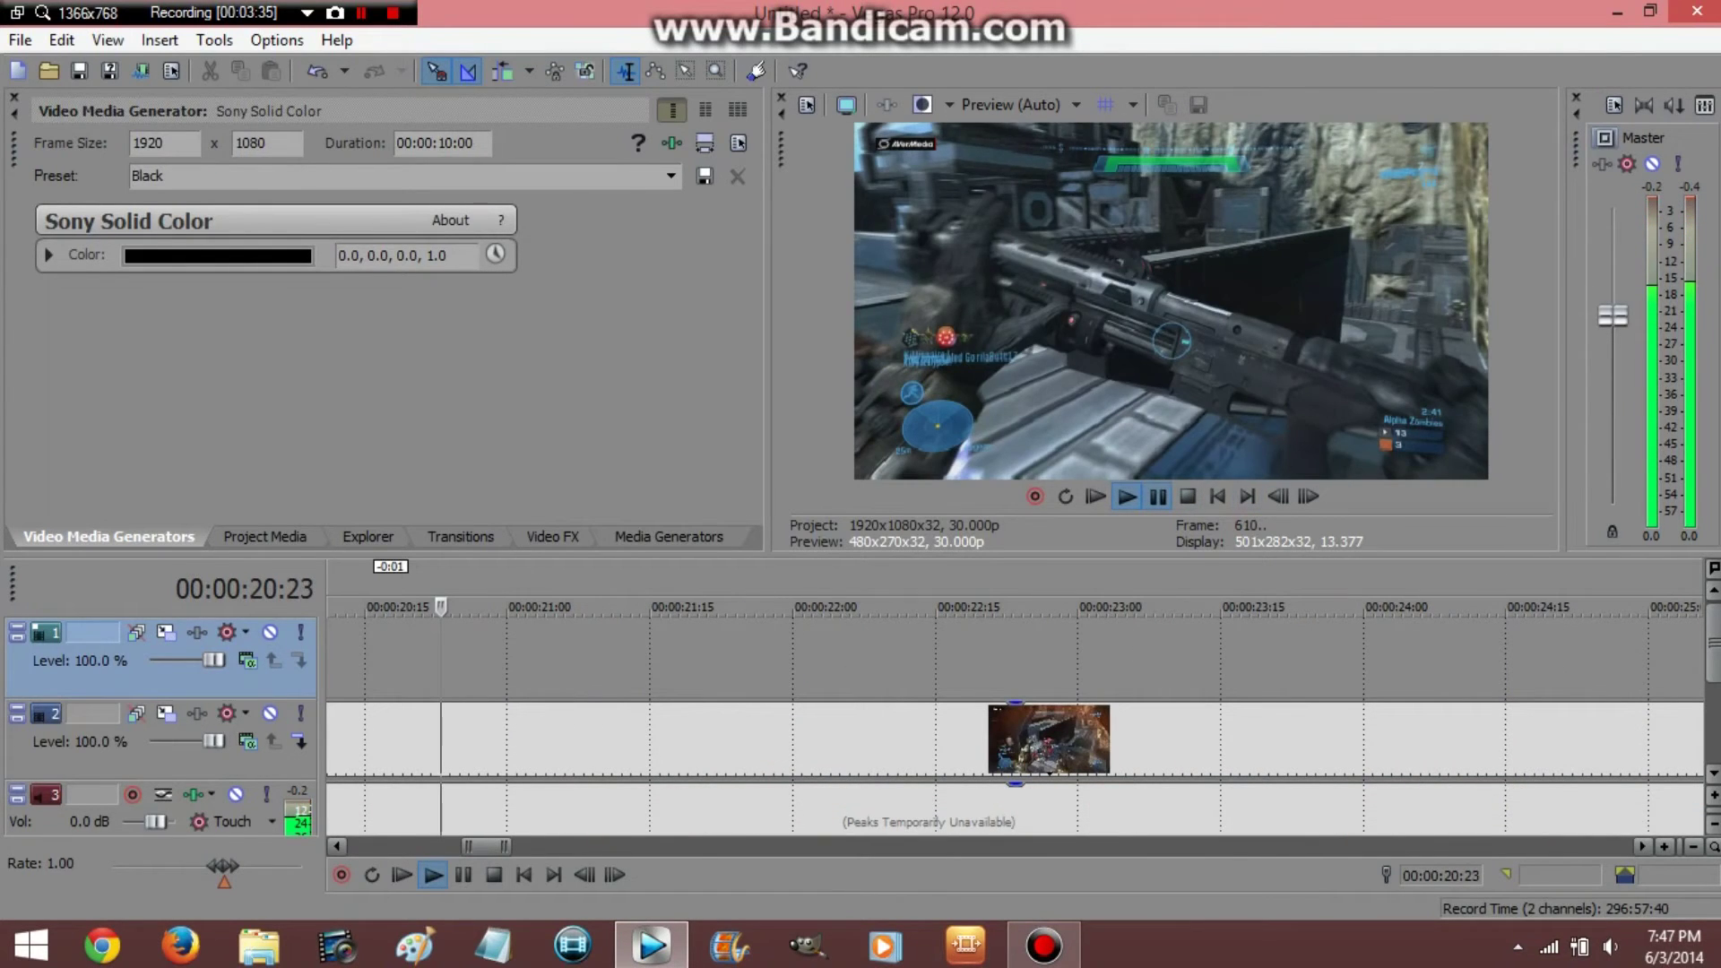
{"action": "key", "text": "space"}
{"action": "scroll", "coordinate": [779, 760], "scroll_direction": "down", "scroll_amount": 3}
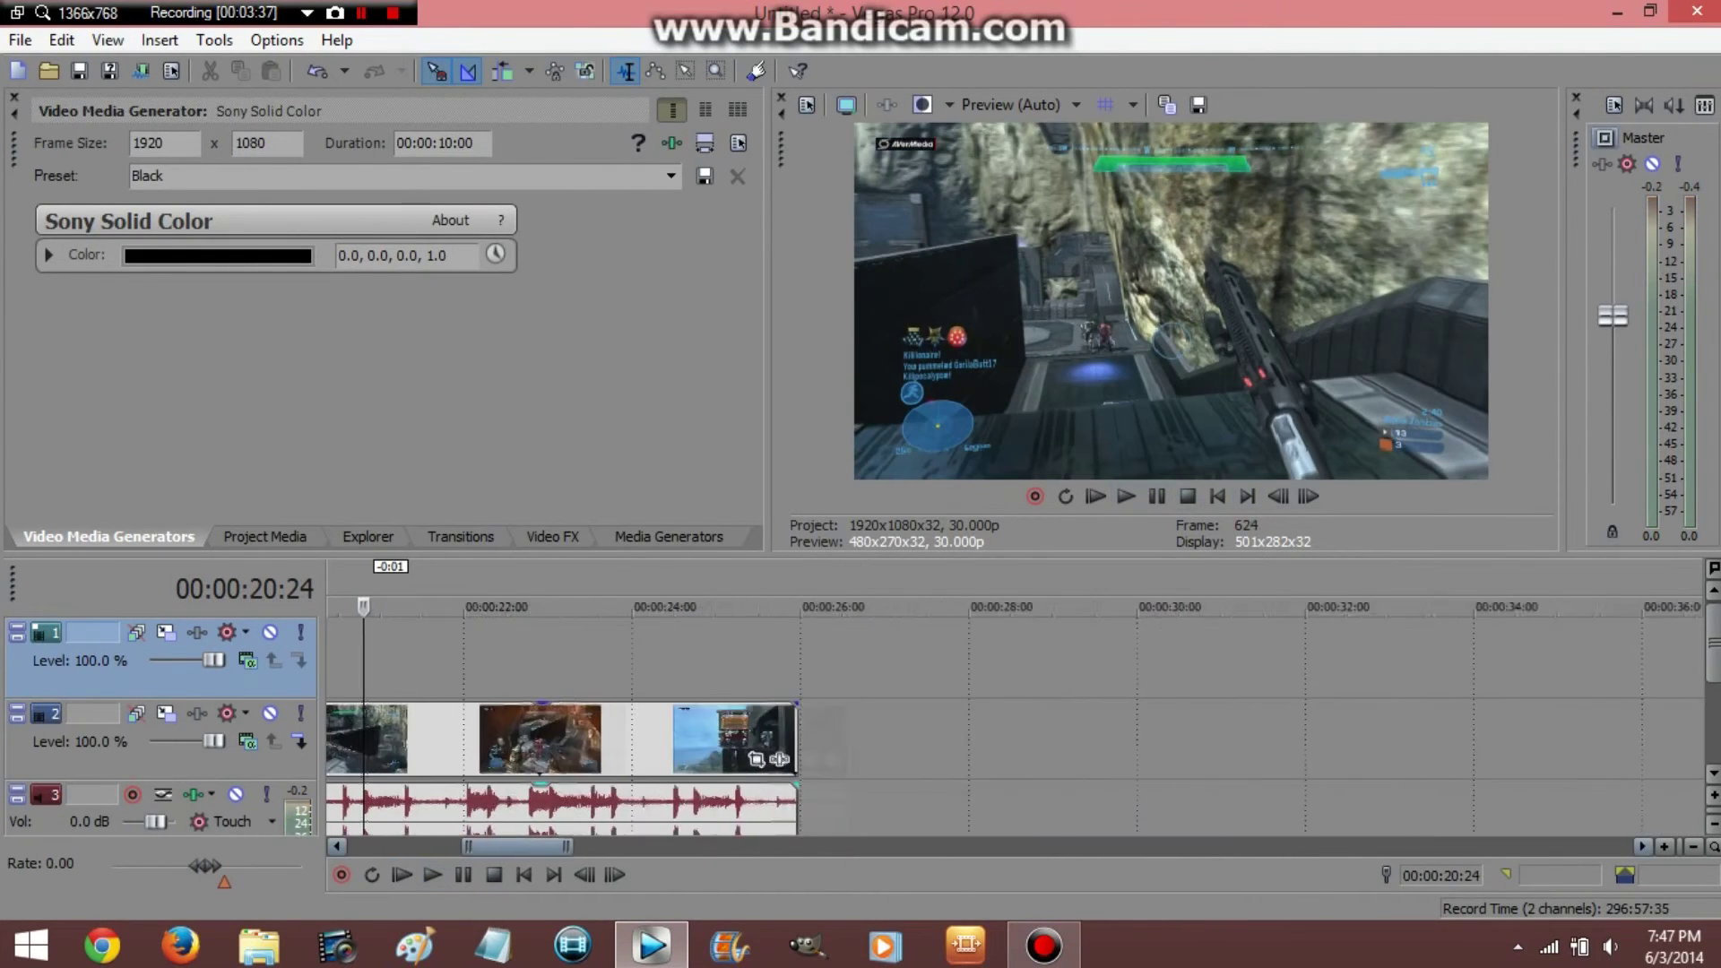
{"action": "scroll", "coordinate": [779, 760], "scroll_direction": "down", "scroll_amount": 1}
{"action": "scroll", "coordinate": [778, 759], "scroll_direction": "down", "scroll_amount": 1}
{"action": "scroll", "coordinate": [779, 760], "scroll_direction": "down", "scroll_amount": 1}
{"action": "scroll", "coordinate": [779, 759], "scroll_direction": "down", "scroll_amount": 2}
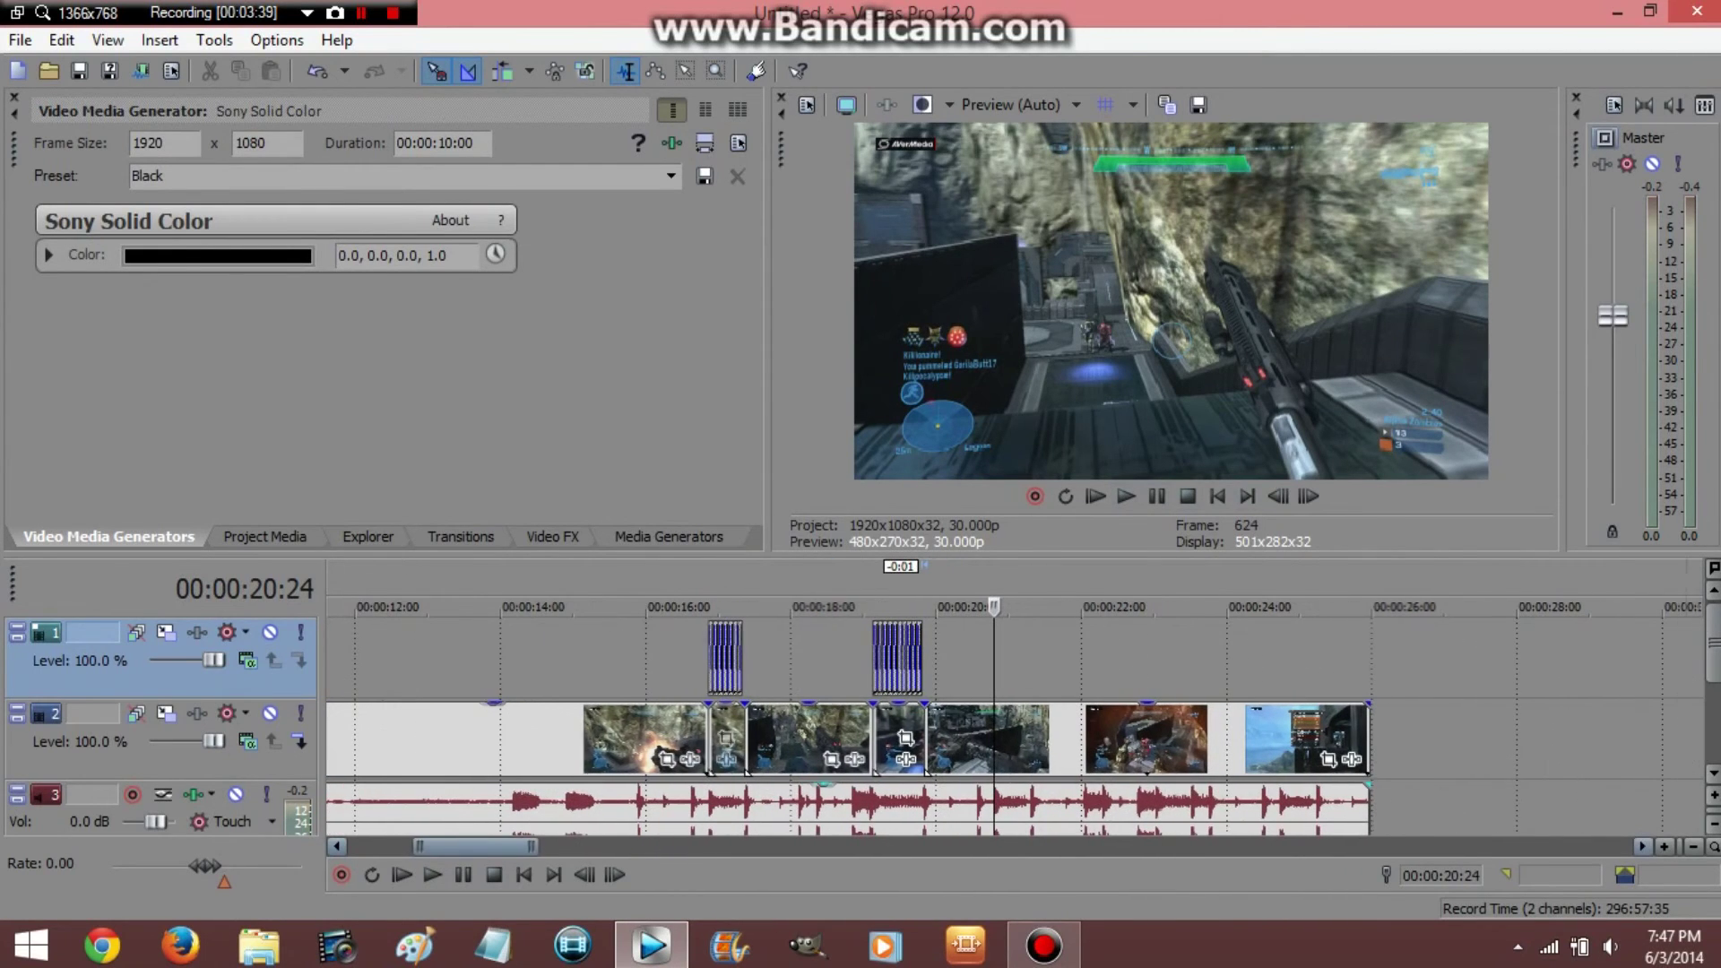
{"action": "left_click", "coordinate": [873, 659]}
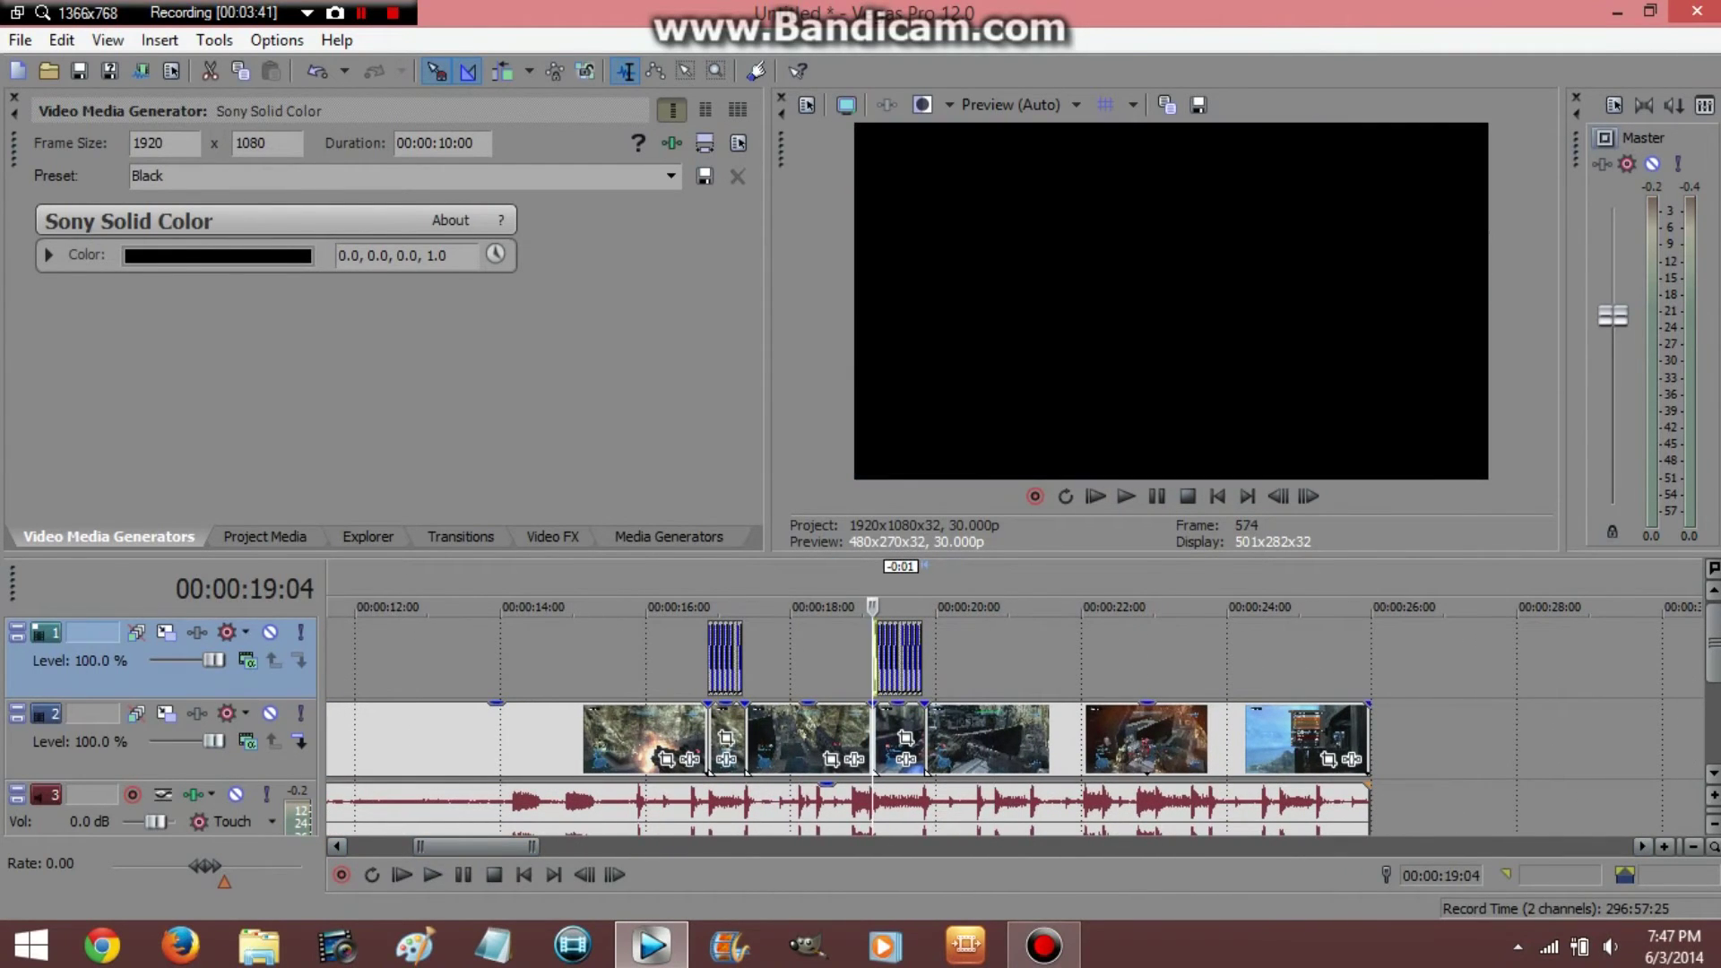
{"action": "left_click", "coordinate": [1157, 497]}
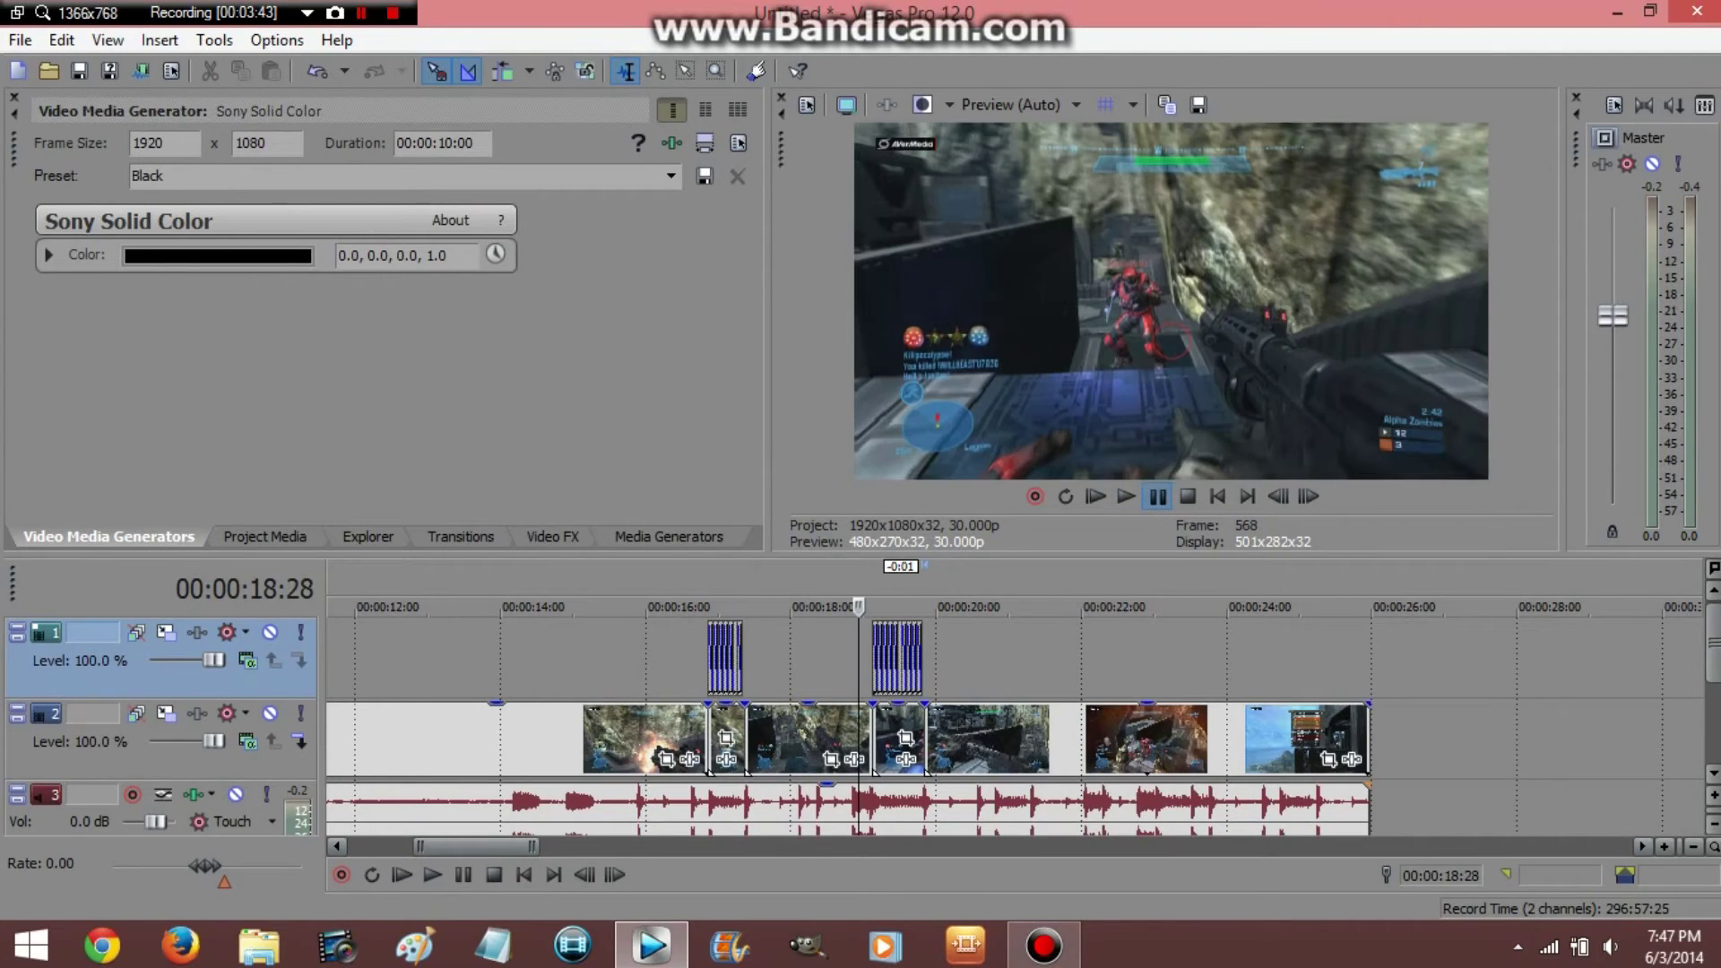
{"action": "left_click", "coordinate": [1126, 496]}
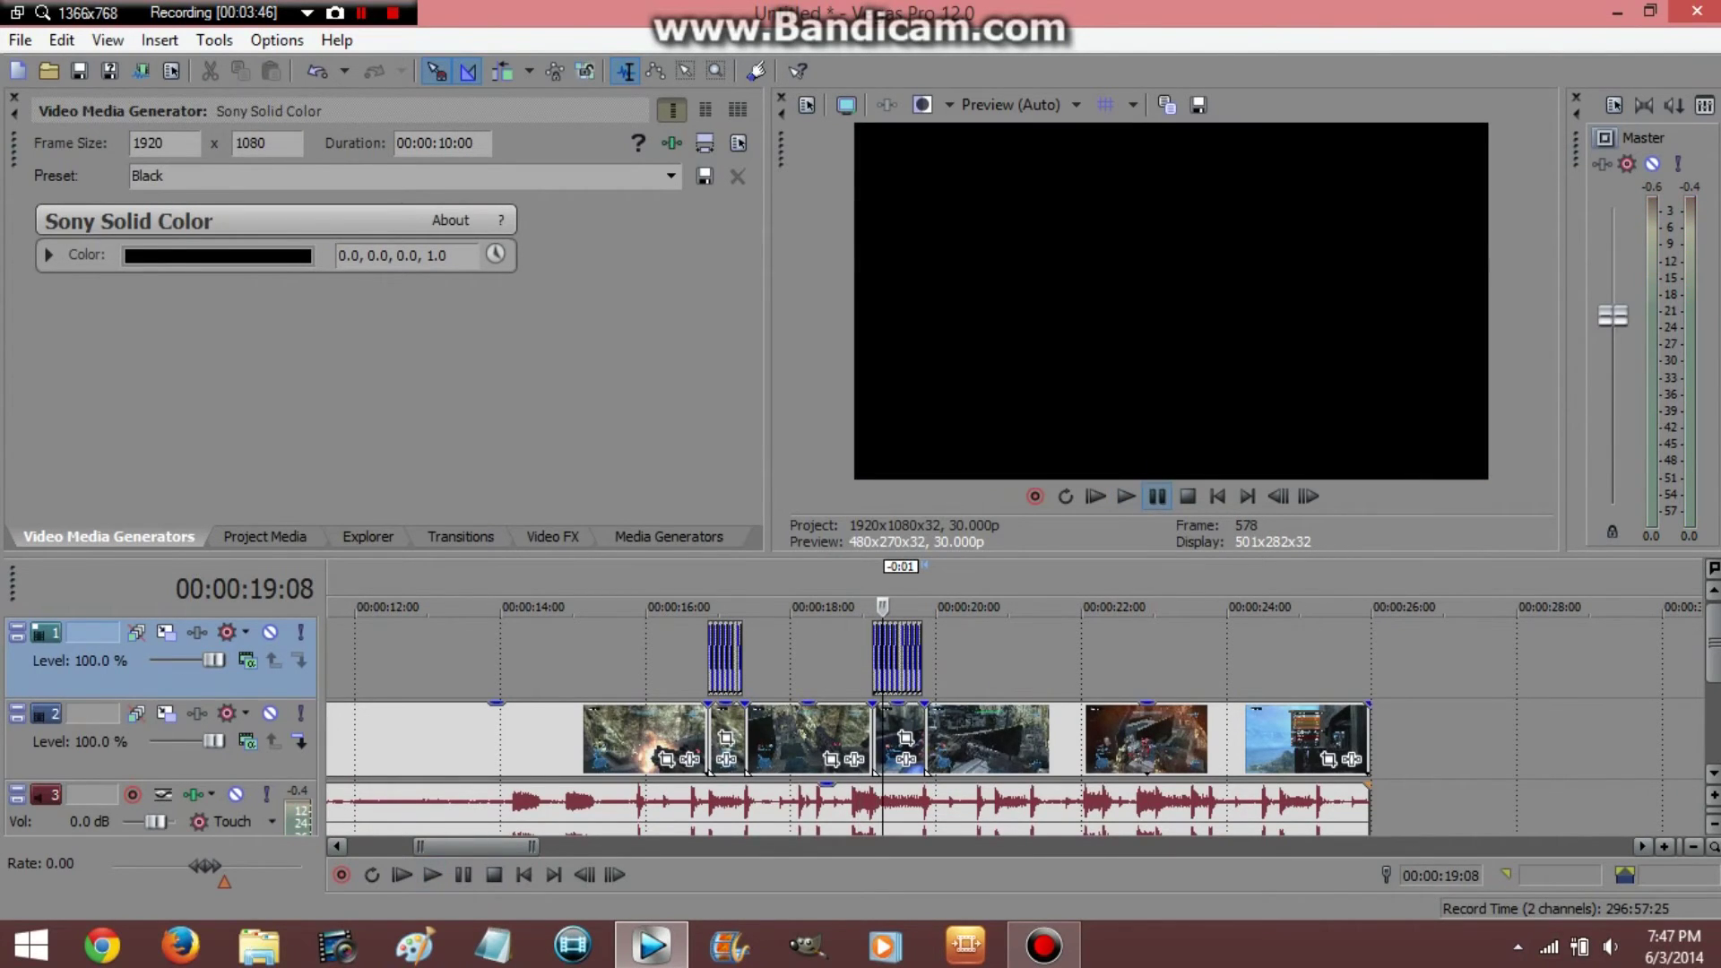
{"action": "key", "text": "space"}
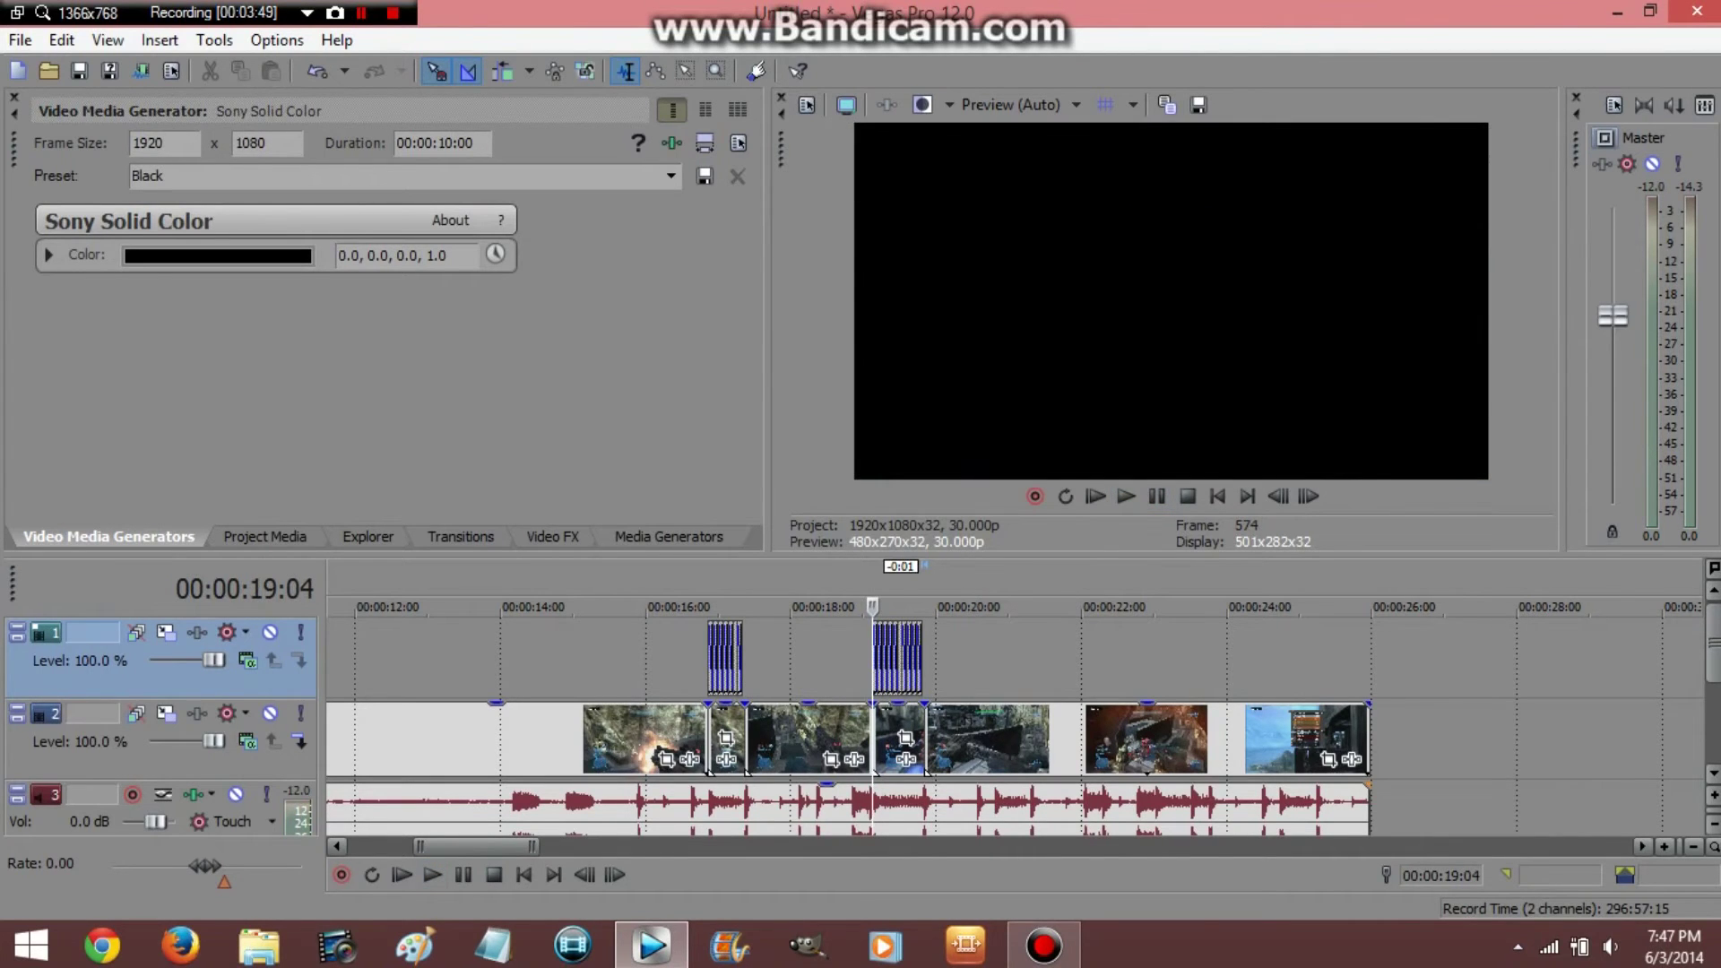
{"action": "key", "text": "space"}
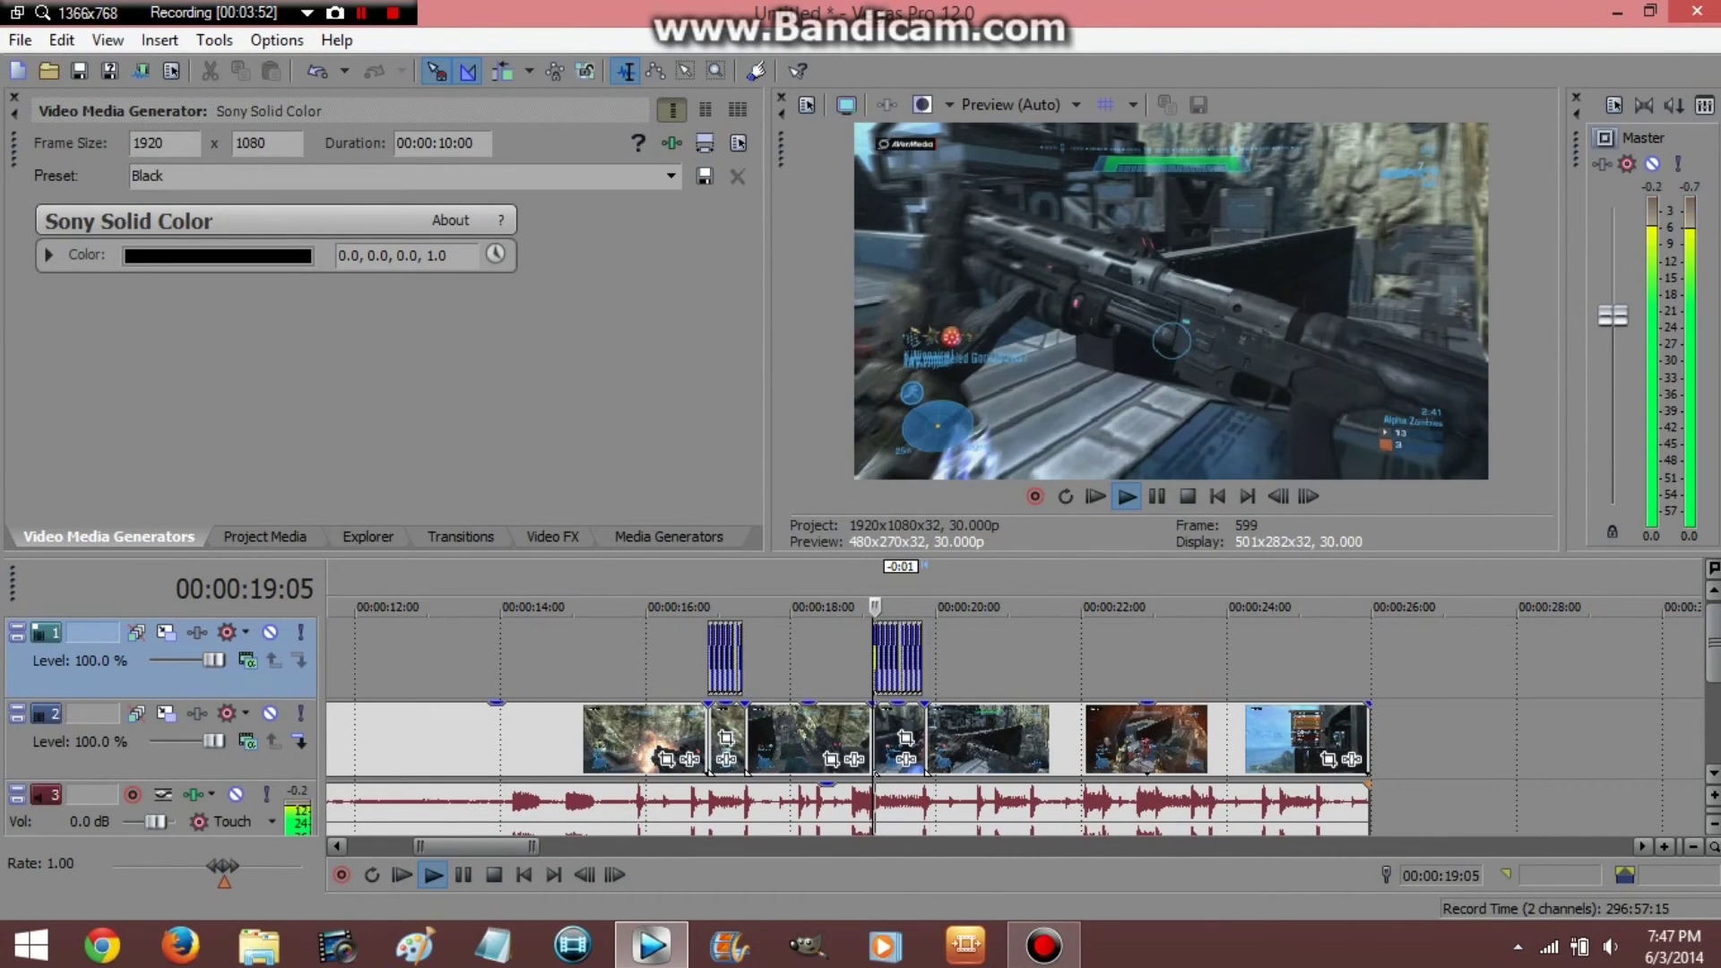
{"action": "left_click", "coordinate": [1156, 496]}
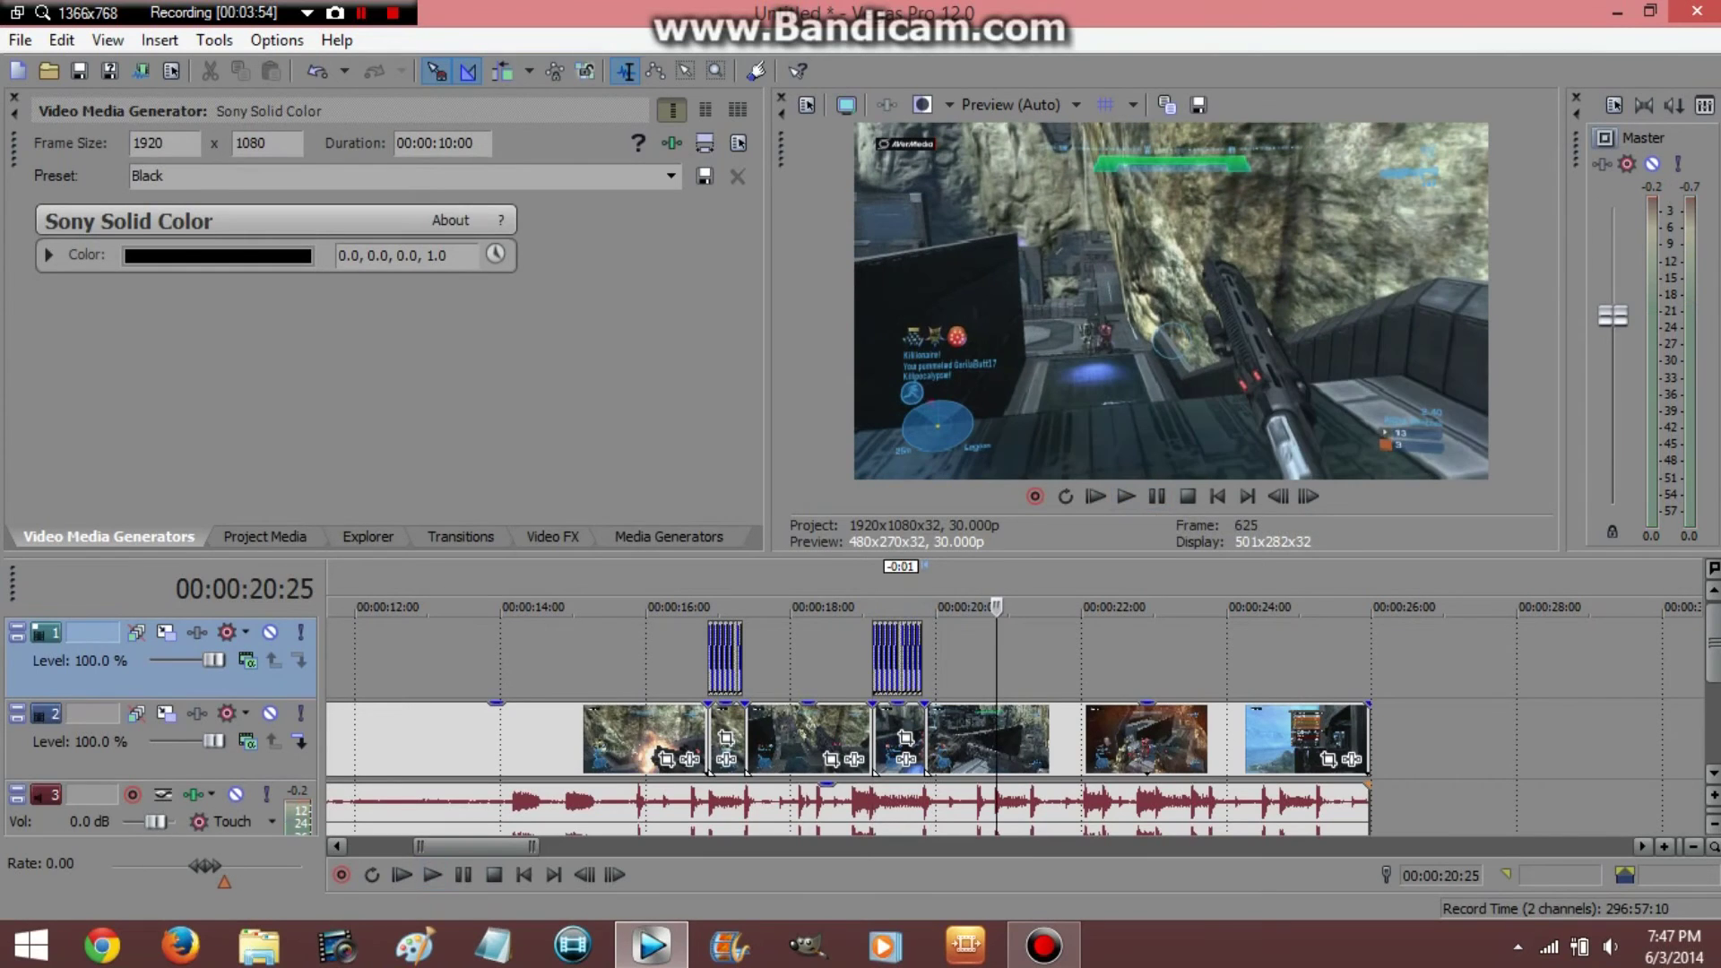
{"action": "left_click", "coordinate": [1188, 497]}
{"action": "left_click", "coordinate": [1125, 496]}
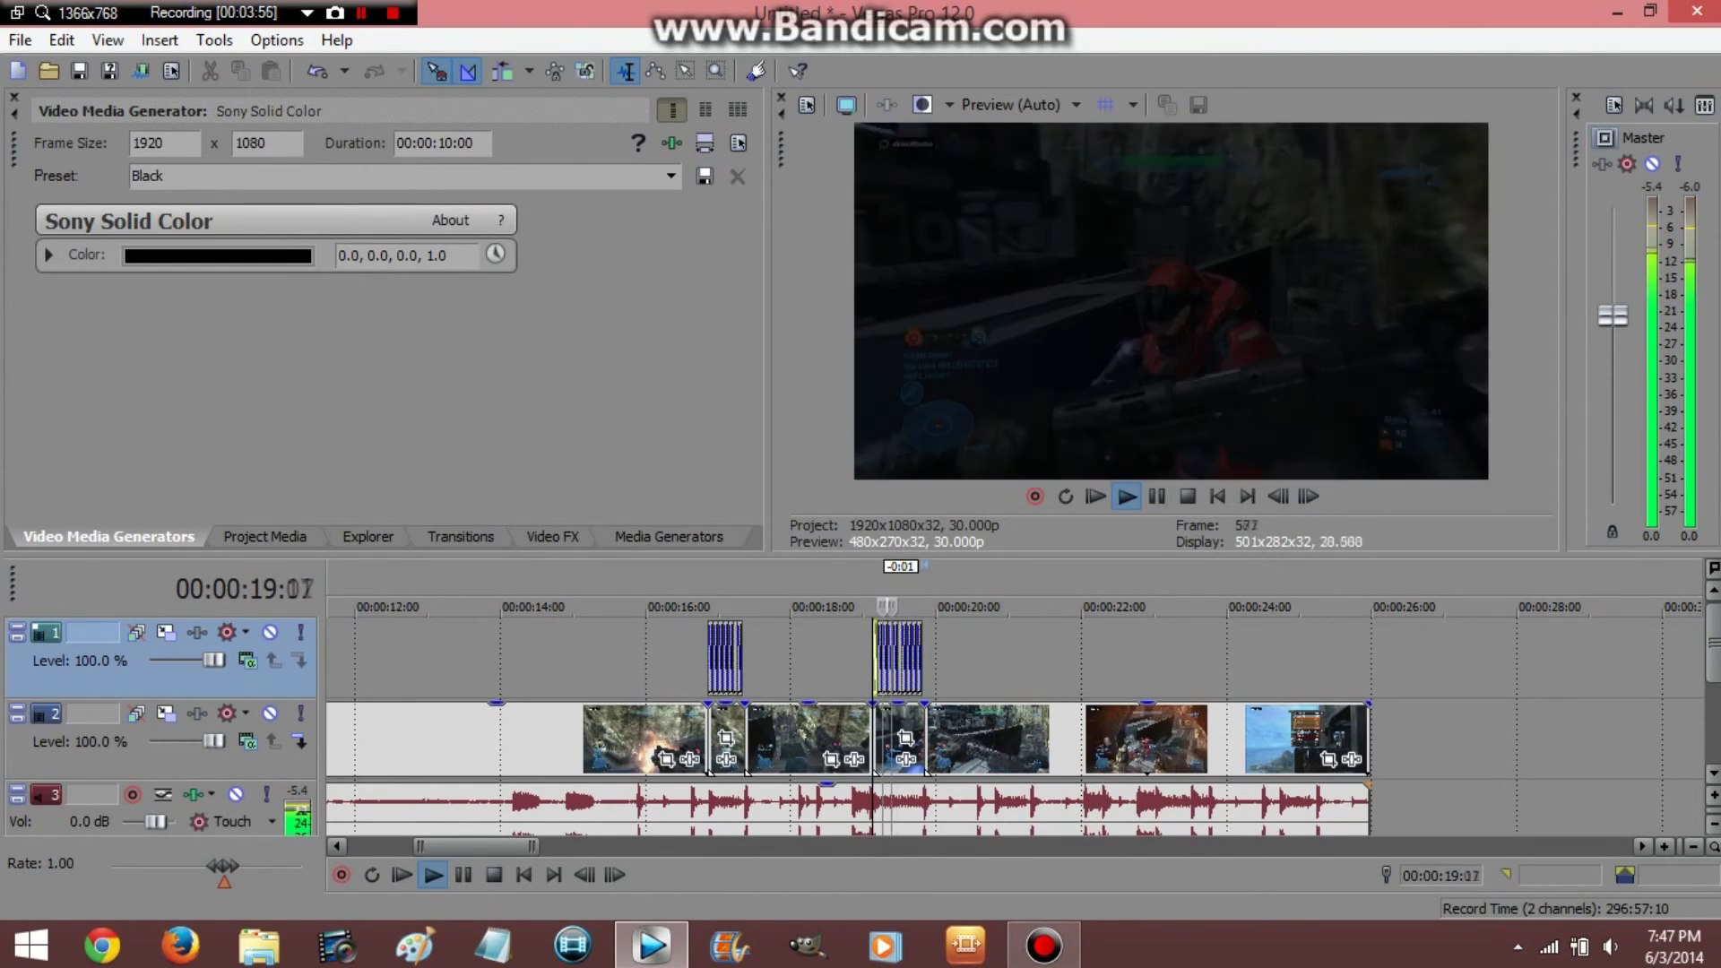
{"action": "left_click", "coordinate": [1156, 496]}
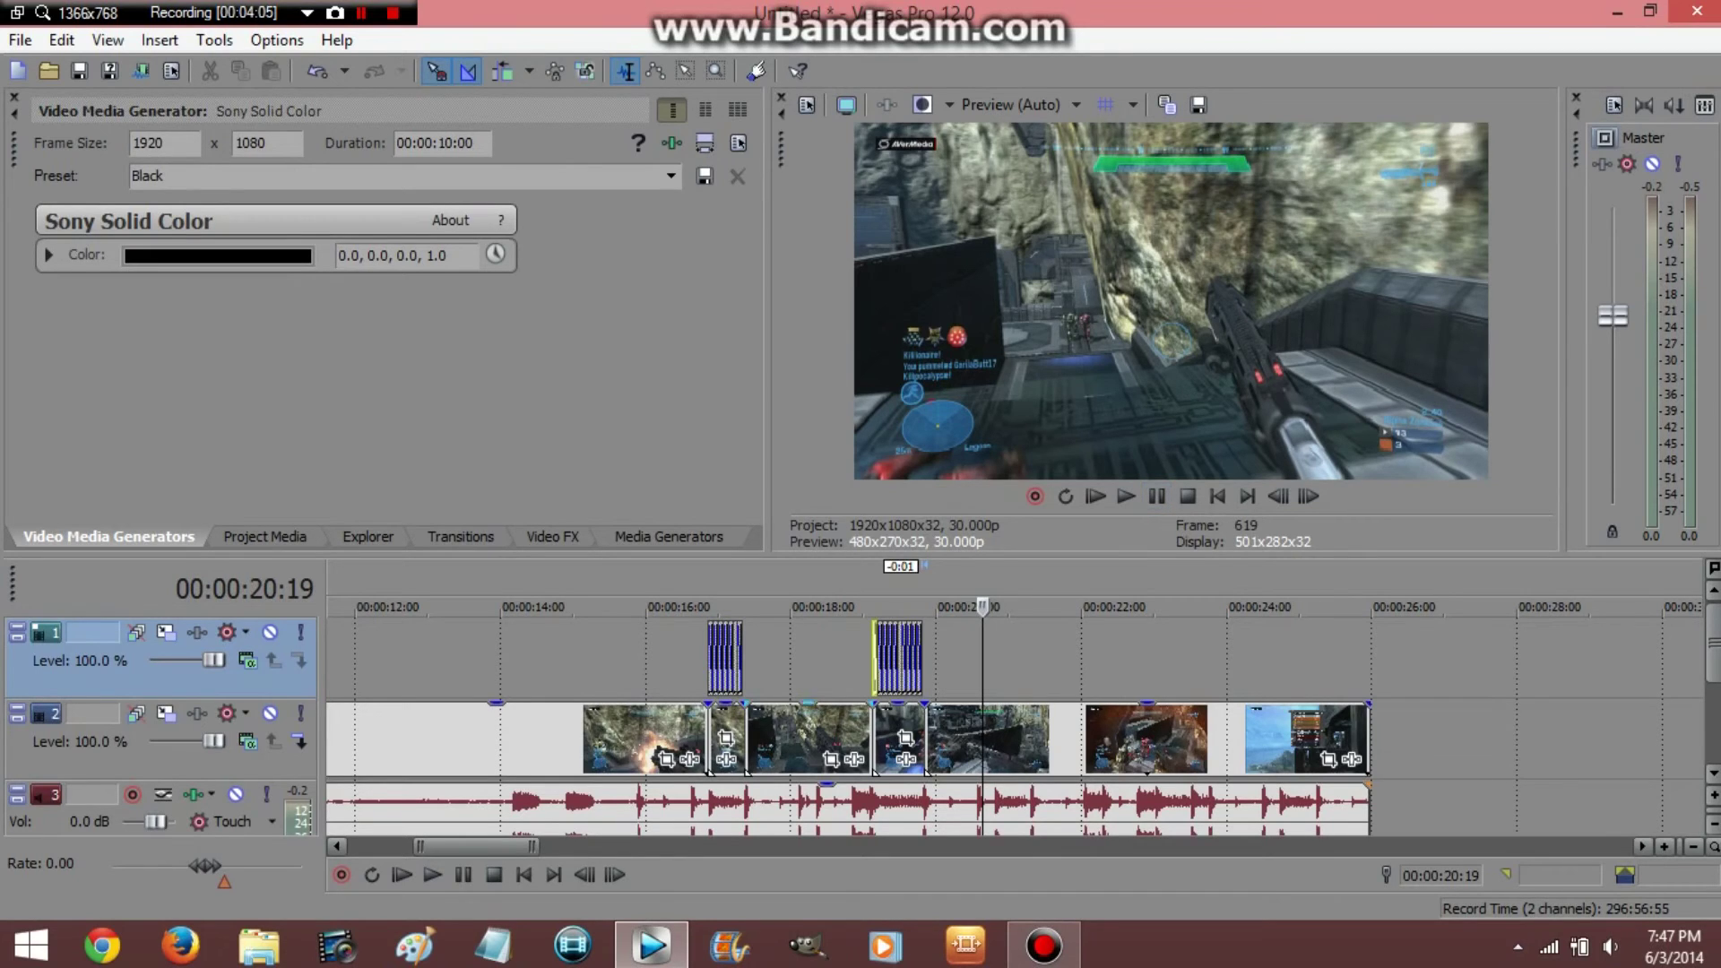
{"action": "key", "text": "space"}
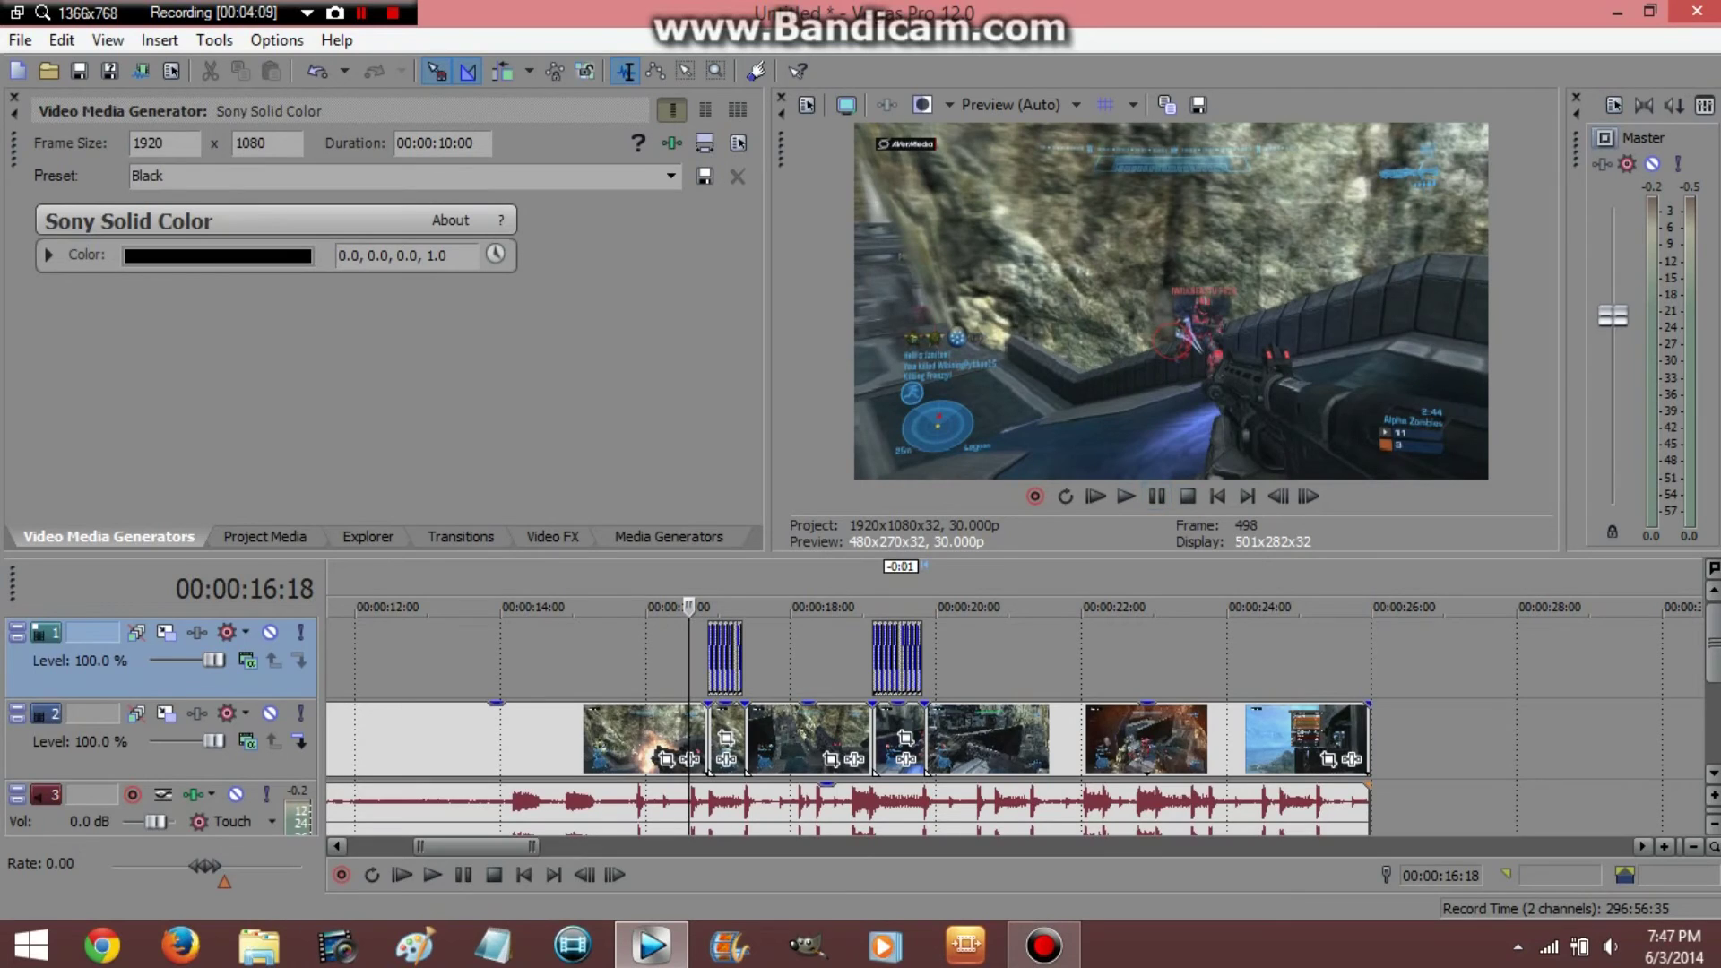
{"action": "left_click_drag", "start_coordinate": [709, 608], "coordinate": [743, 607]}
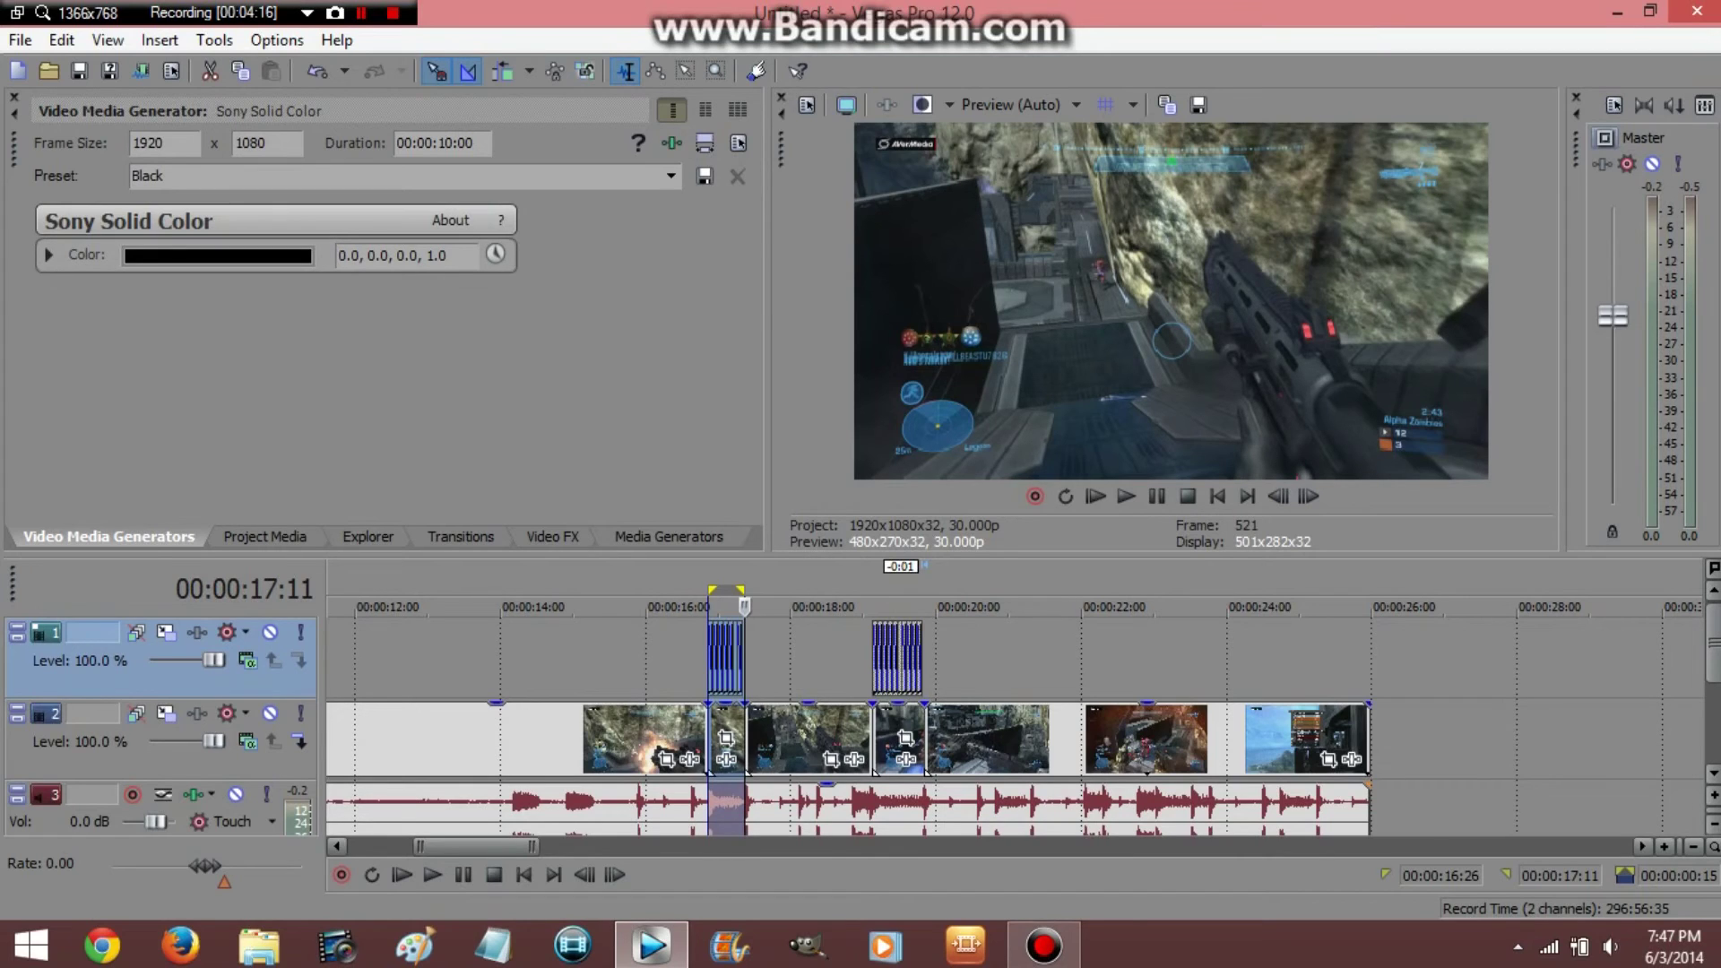
{"action": "key", "text": "Home"}
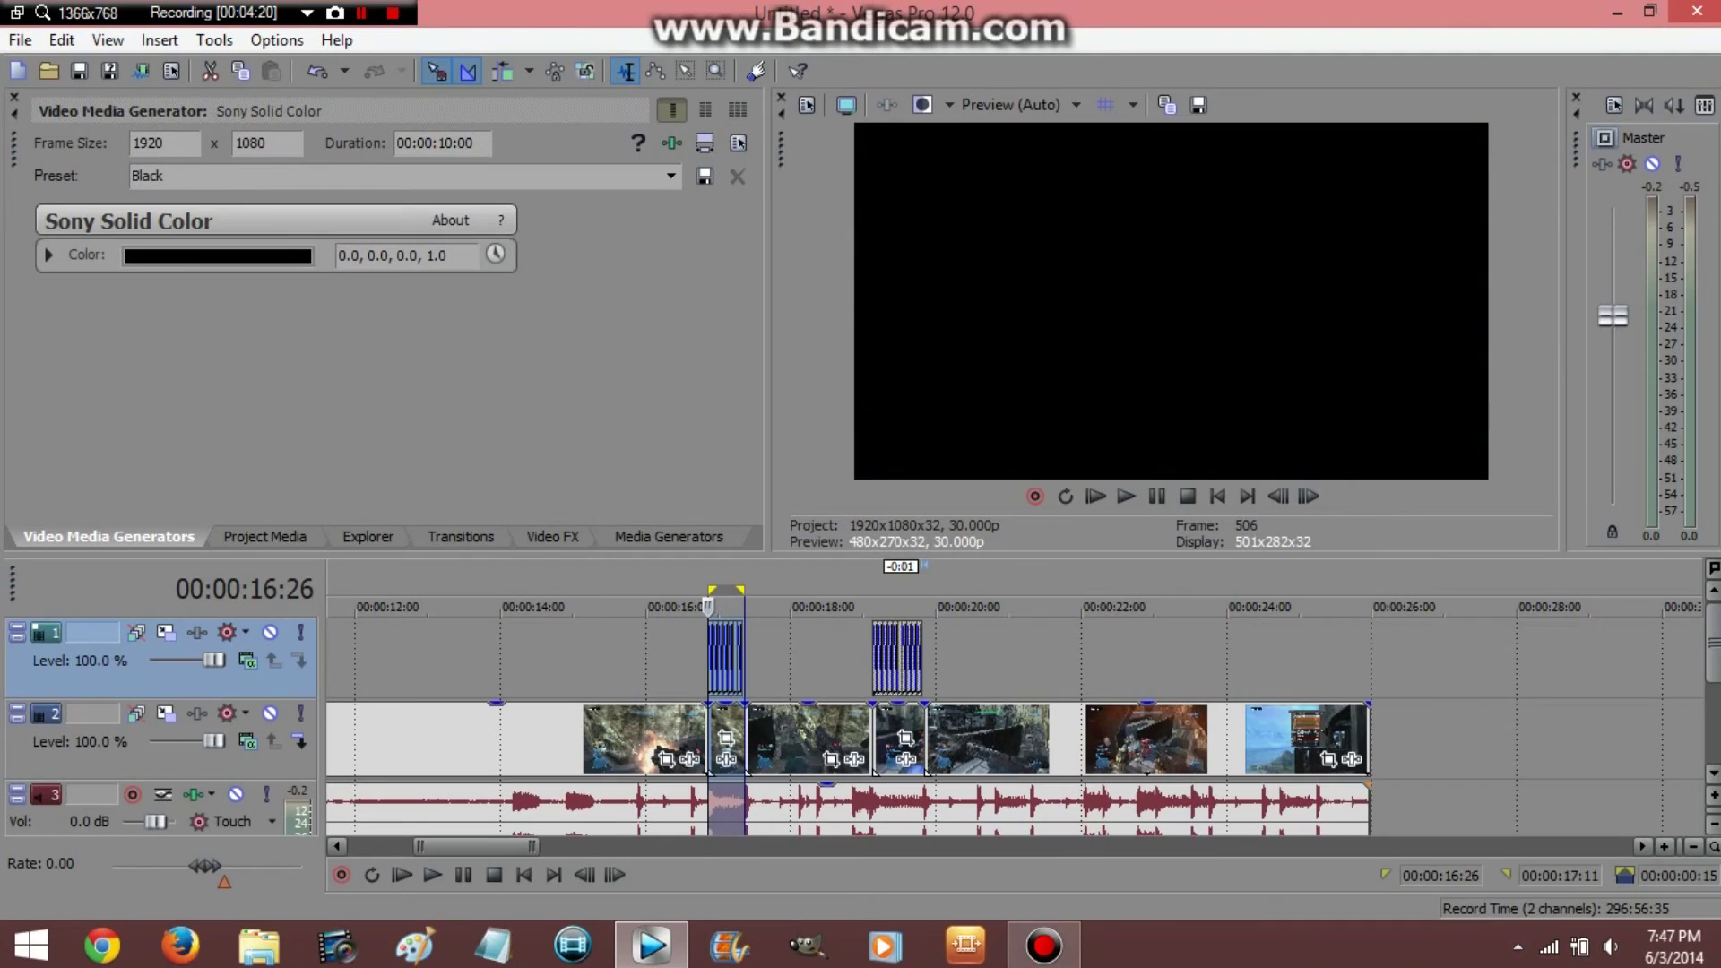
{"action": "double_click", "coordinate": [921, 660]}
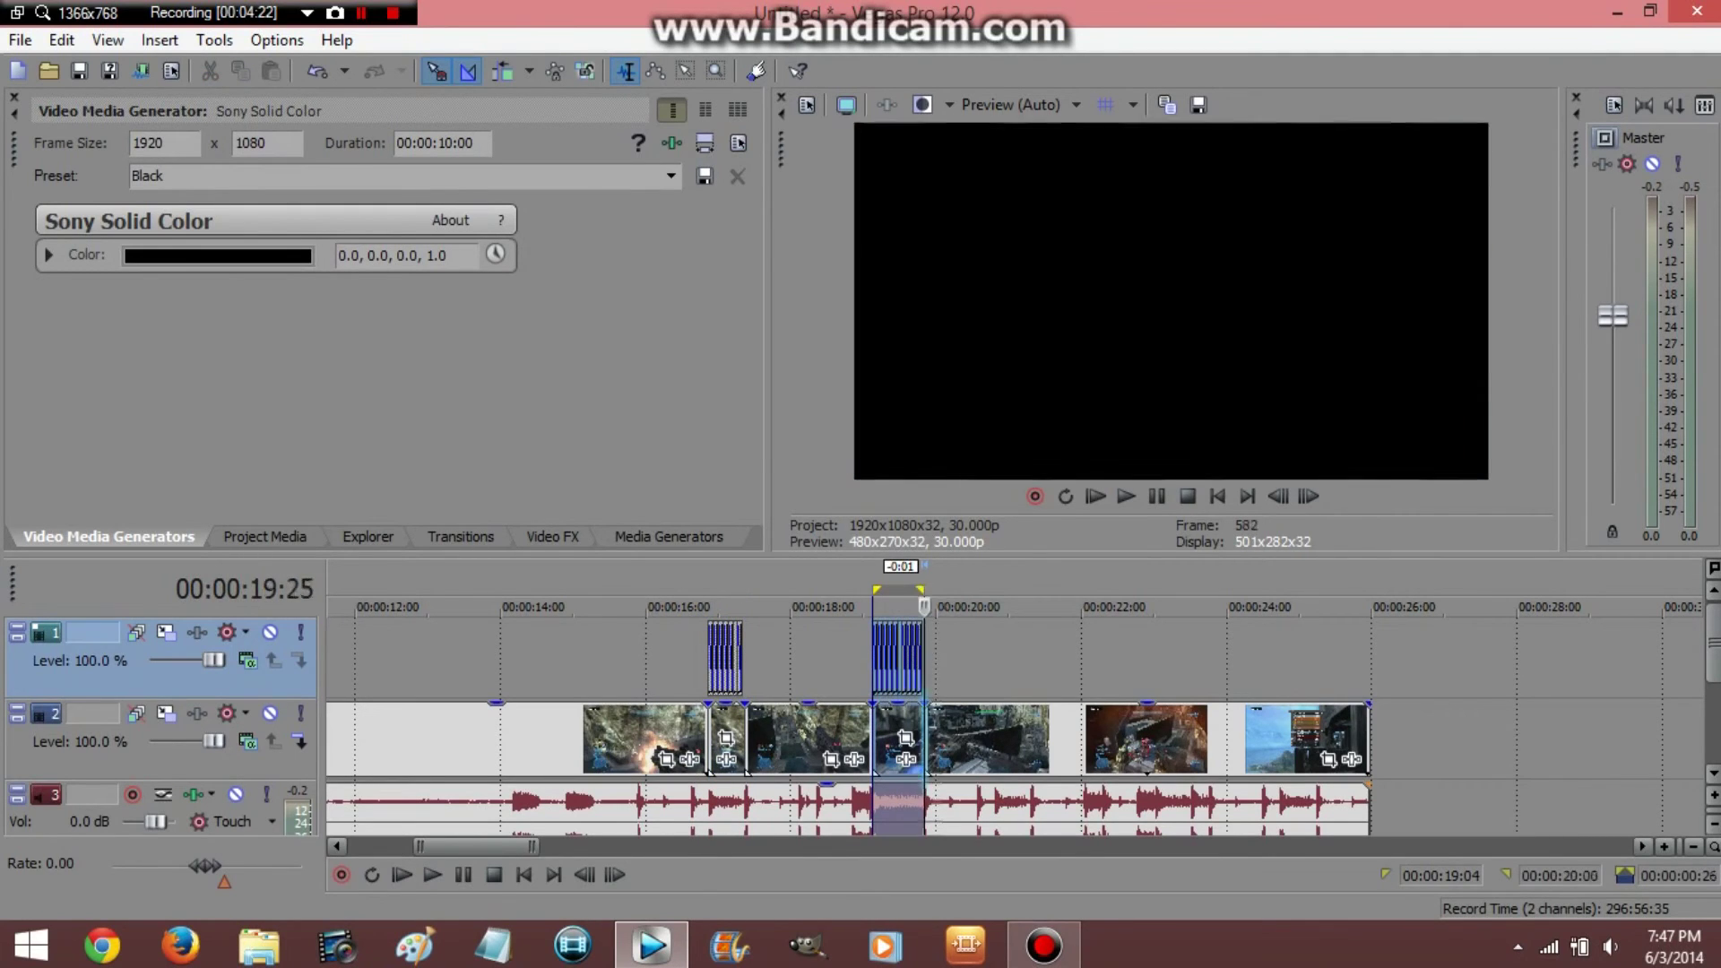
{"action": "key", "text": "space"}
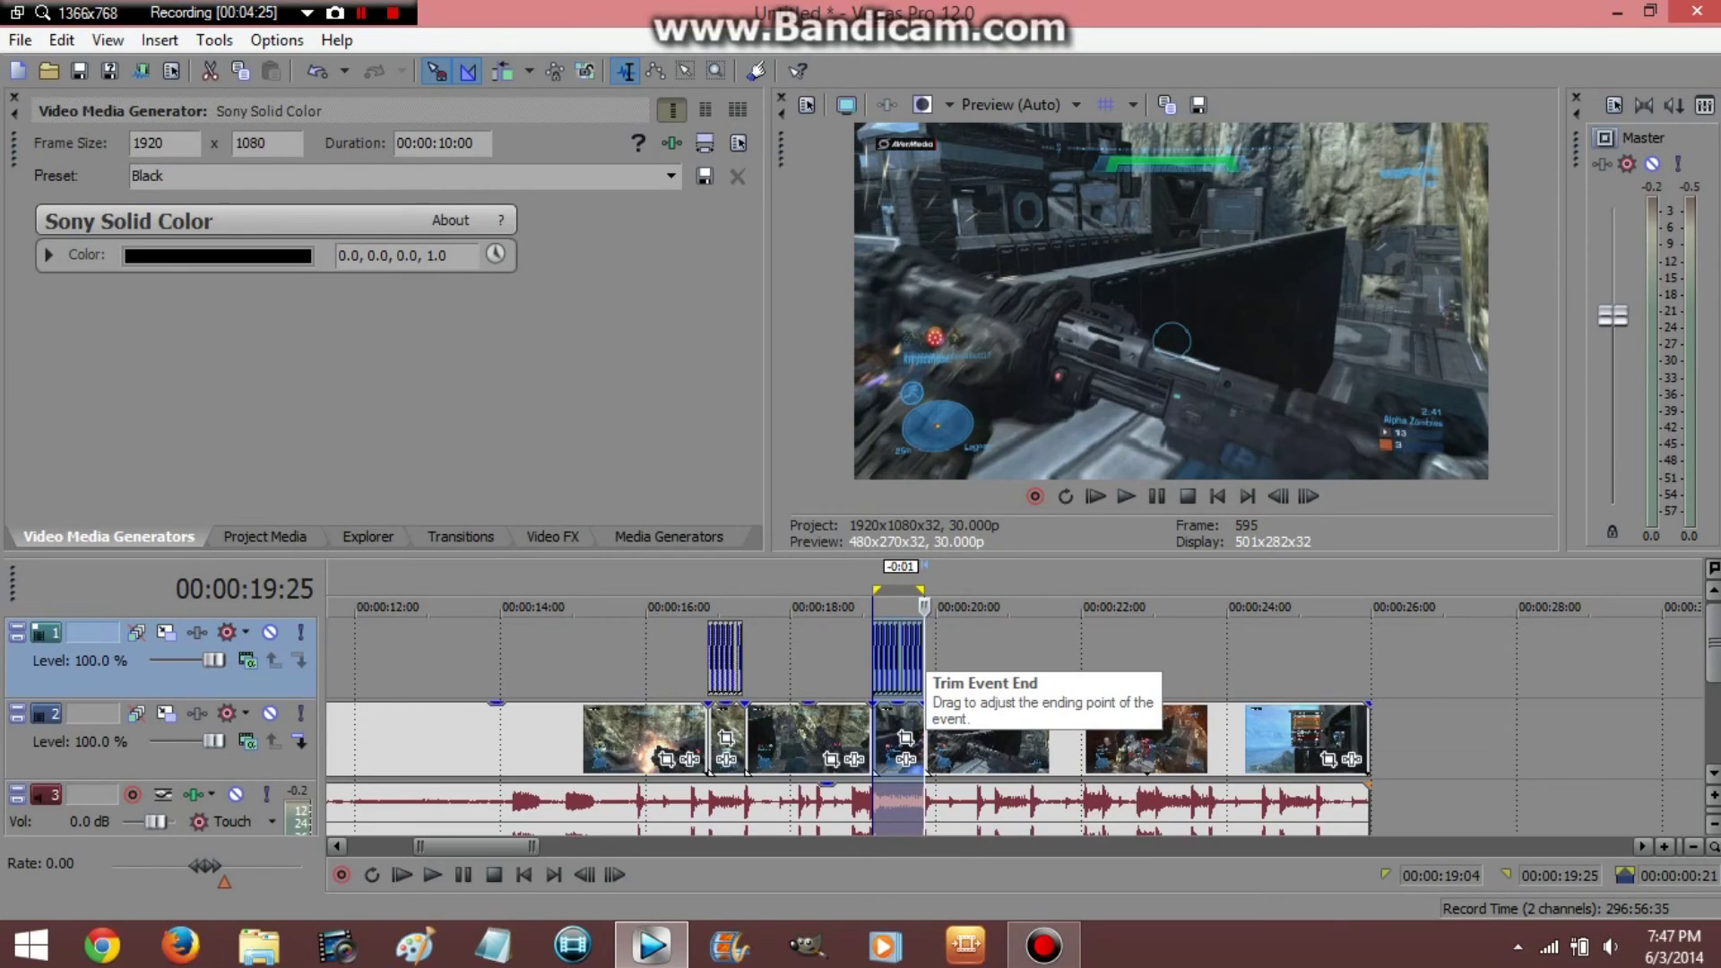
{"action": "key", "text": "Home"}
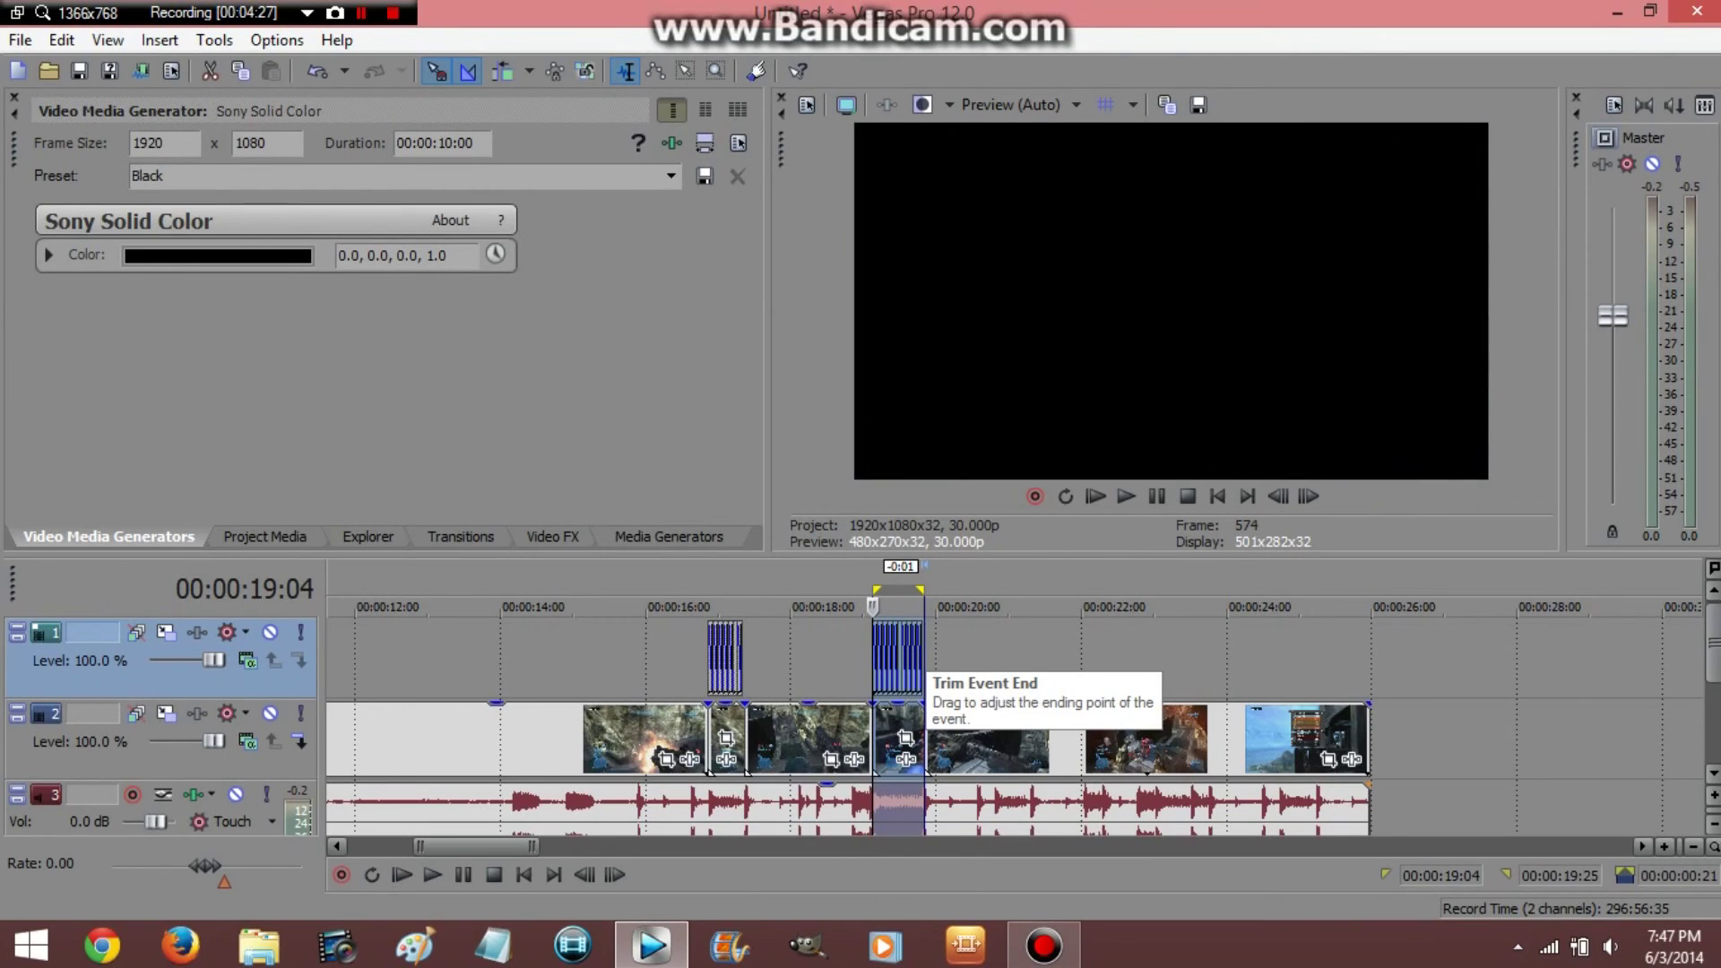
{"action": "left_click", "coordinate": [698, 658]}
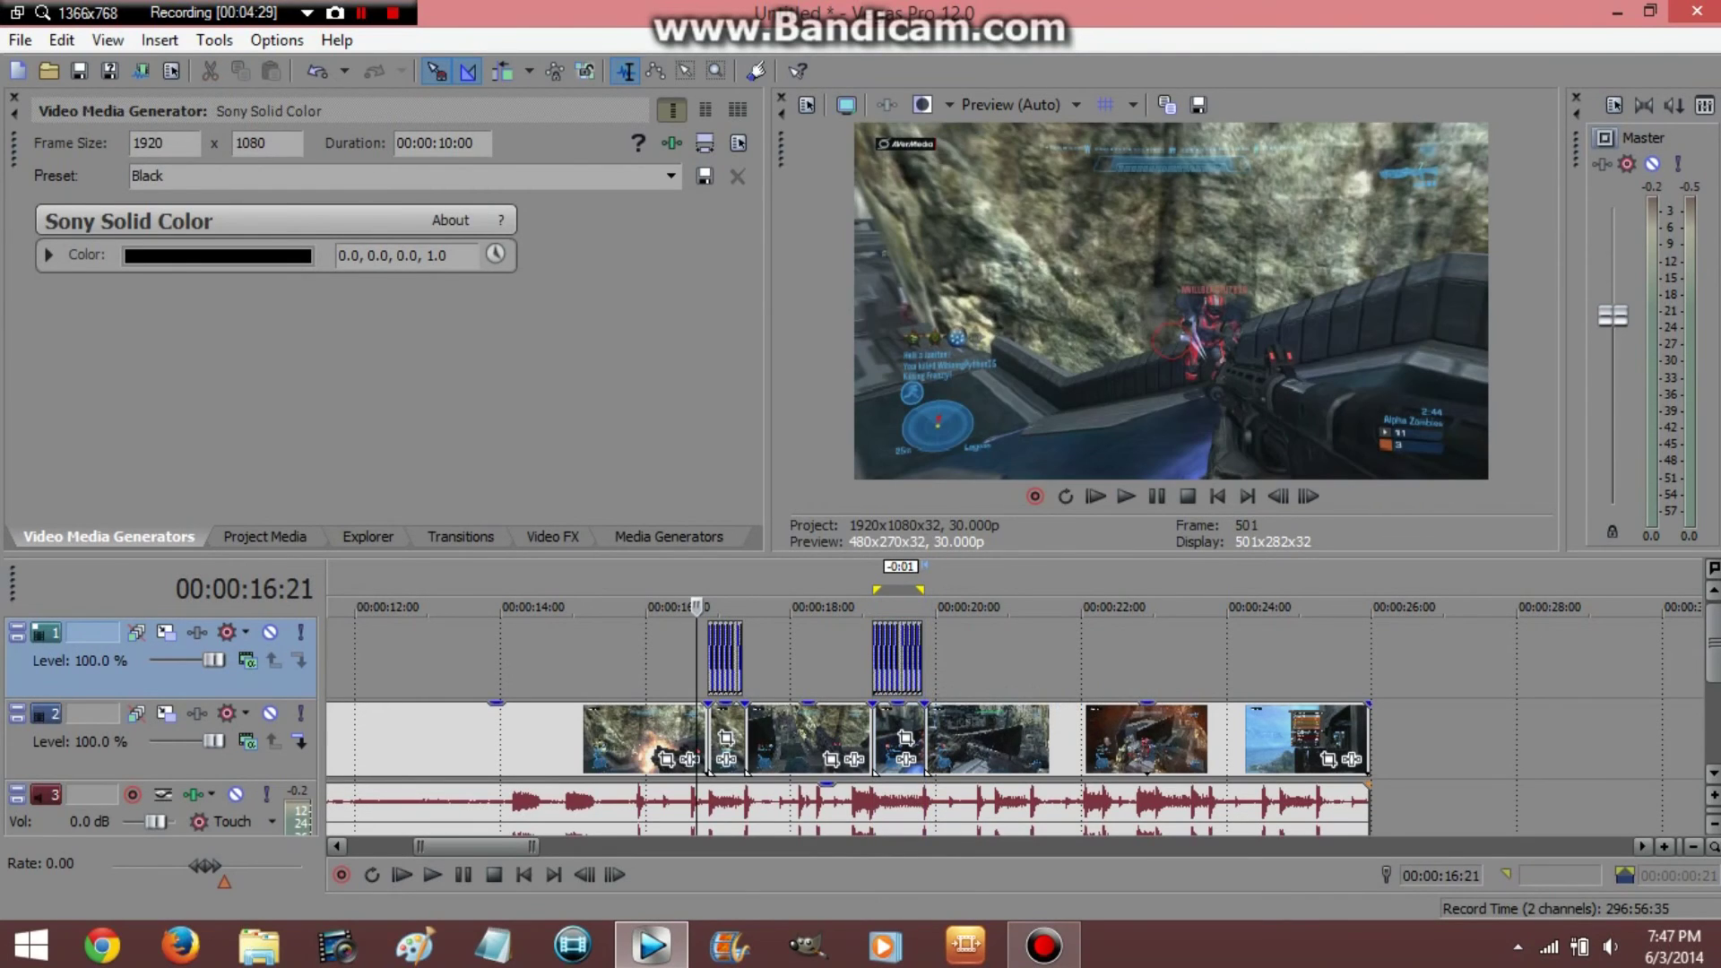
{"action": "left_click", "coordinate": [1157, 496]}
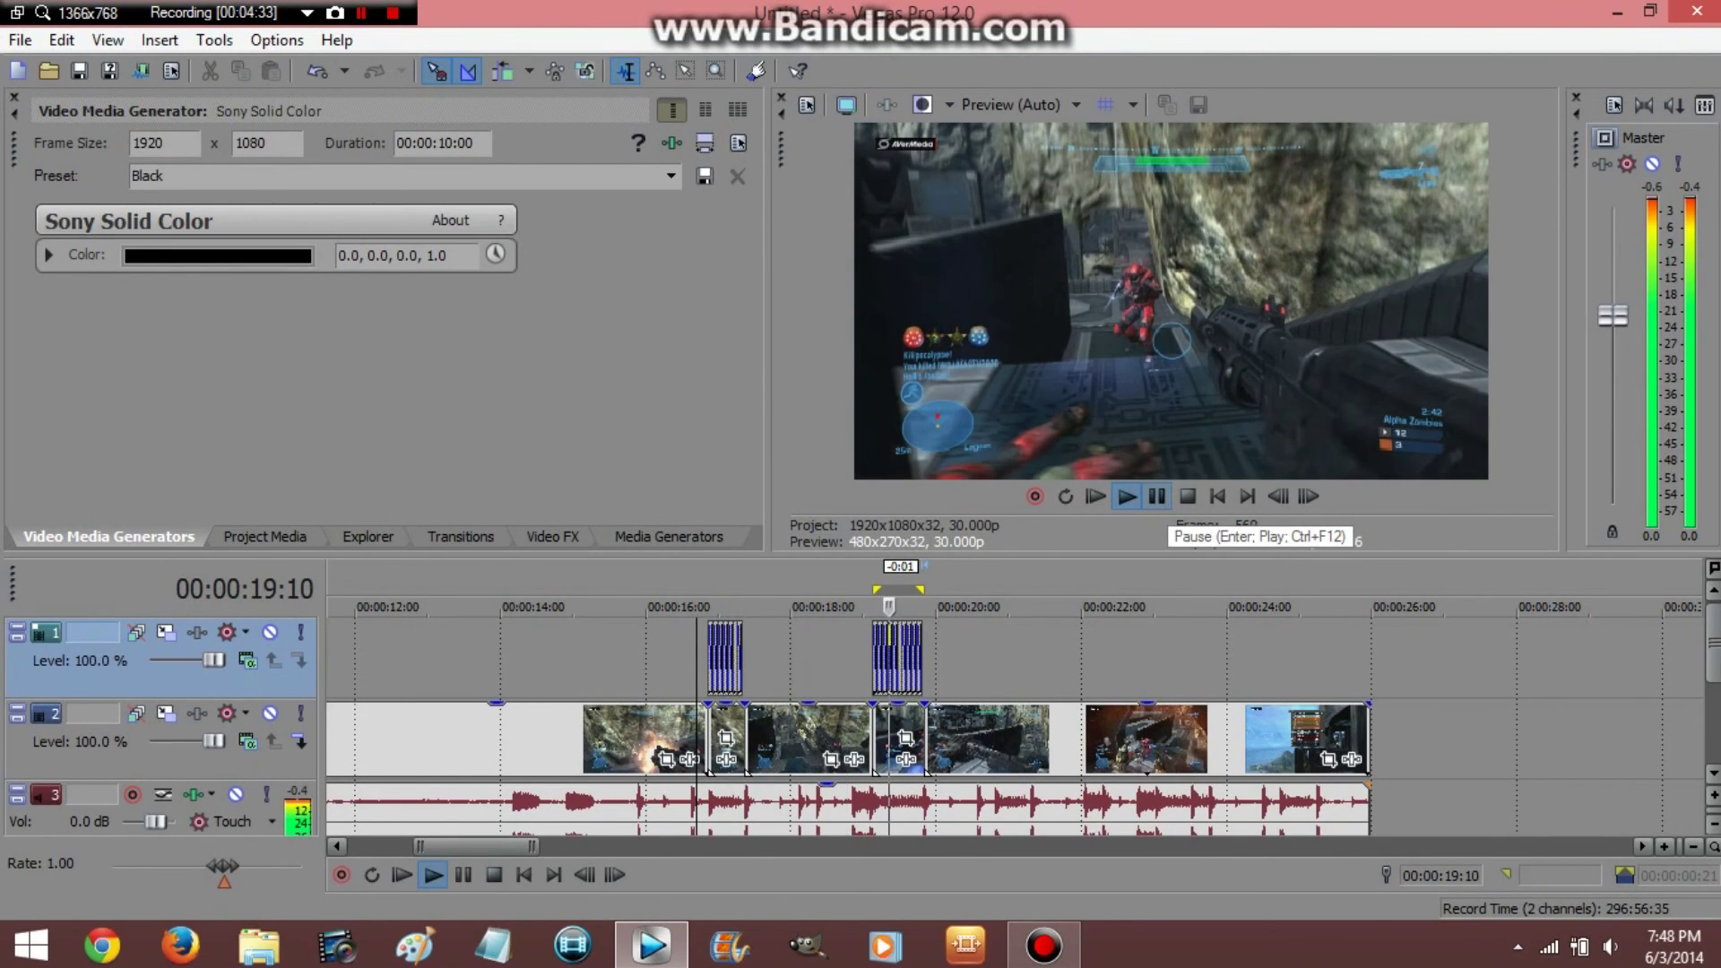
{"action": "left_click", "coordinate": [1156, 495]}
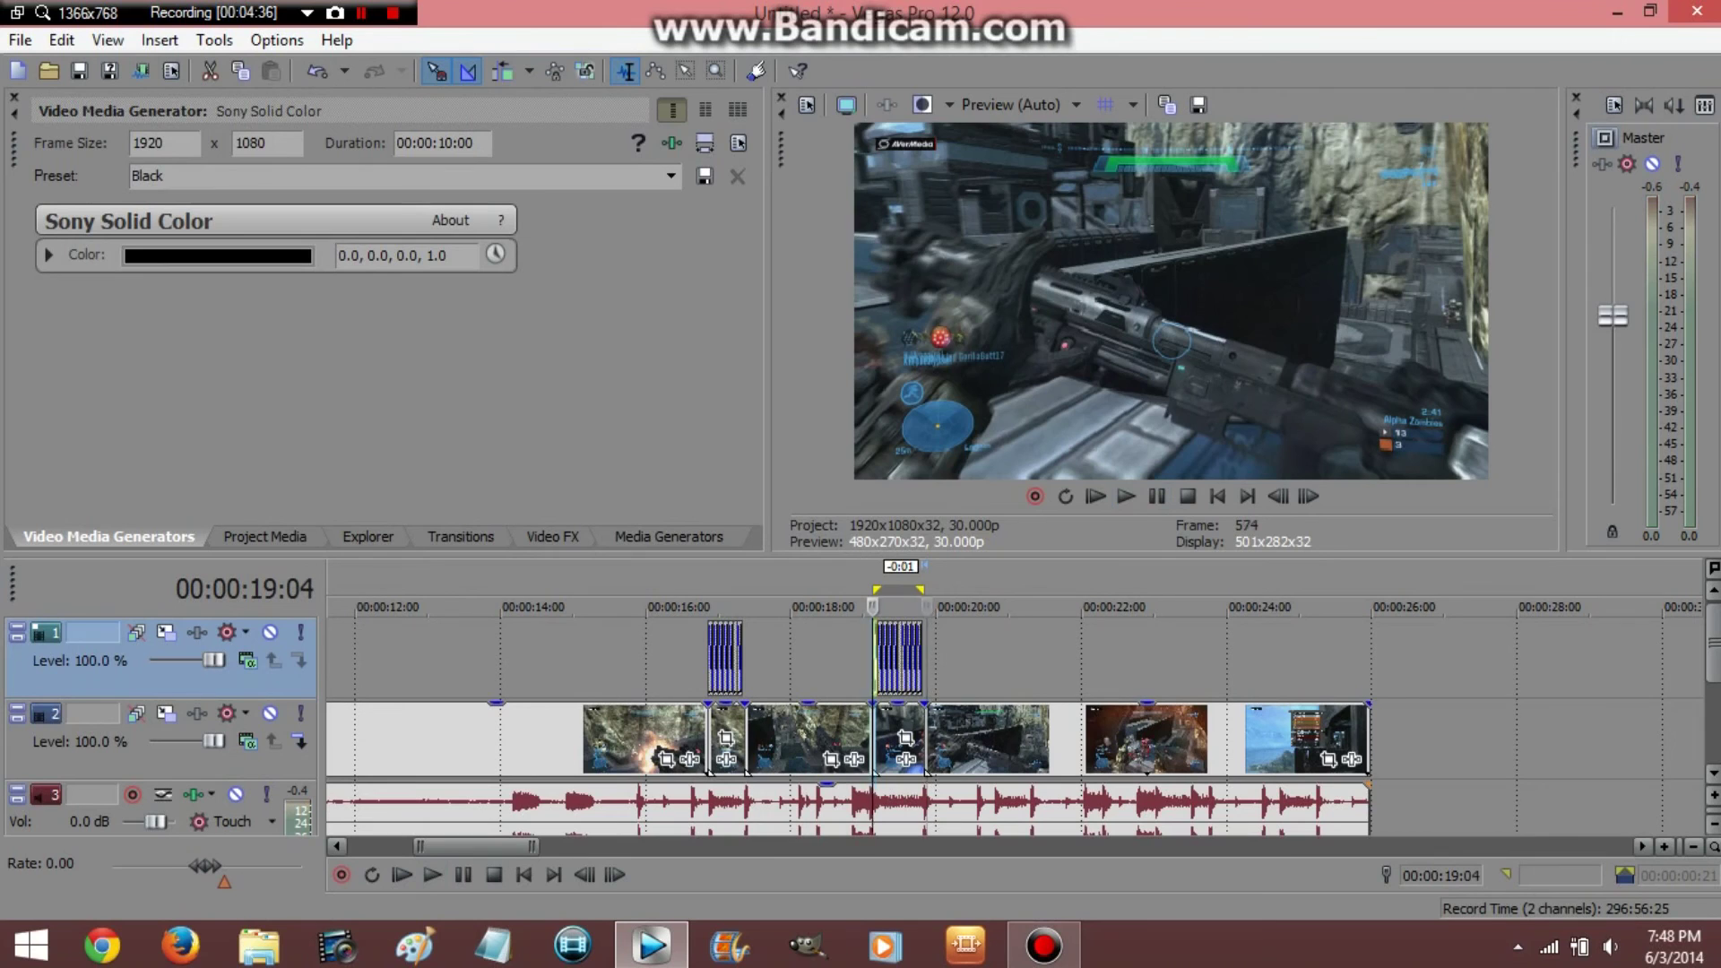
{"action": "left_click", "coordinate": [1126, 495]}
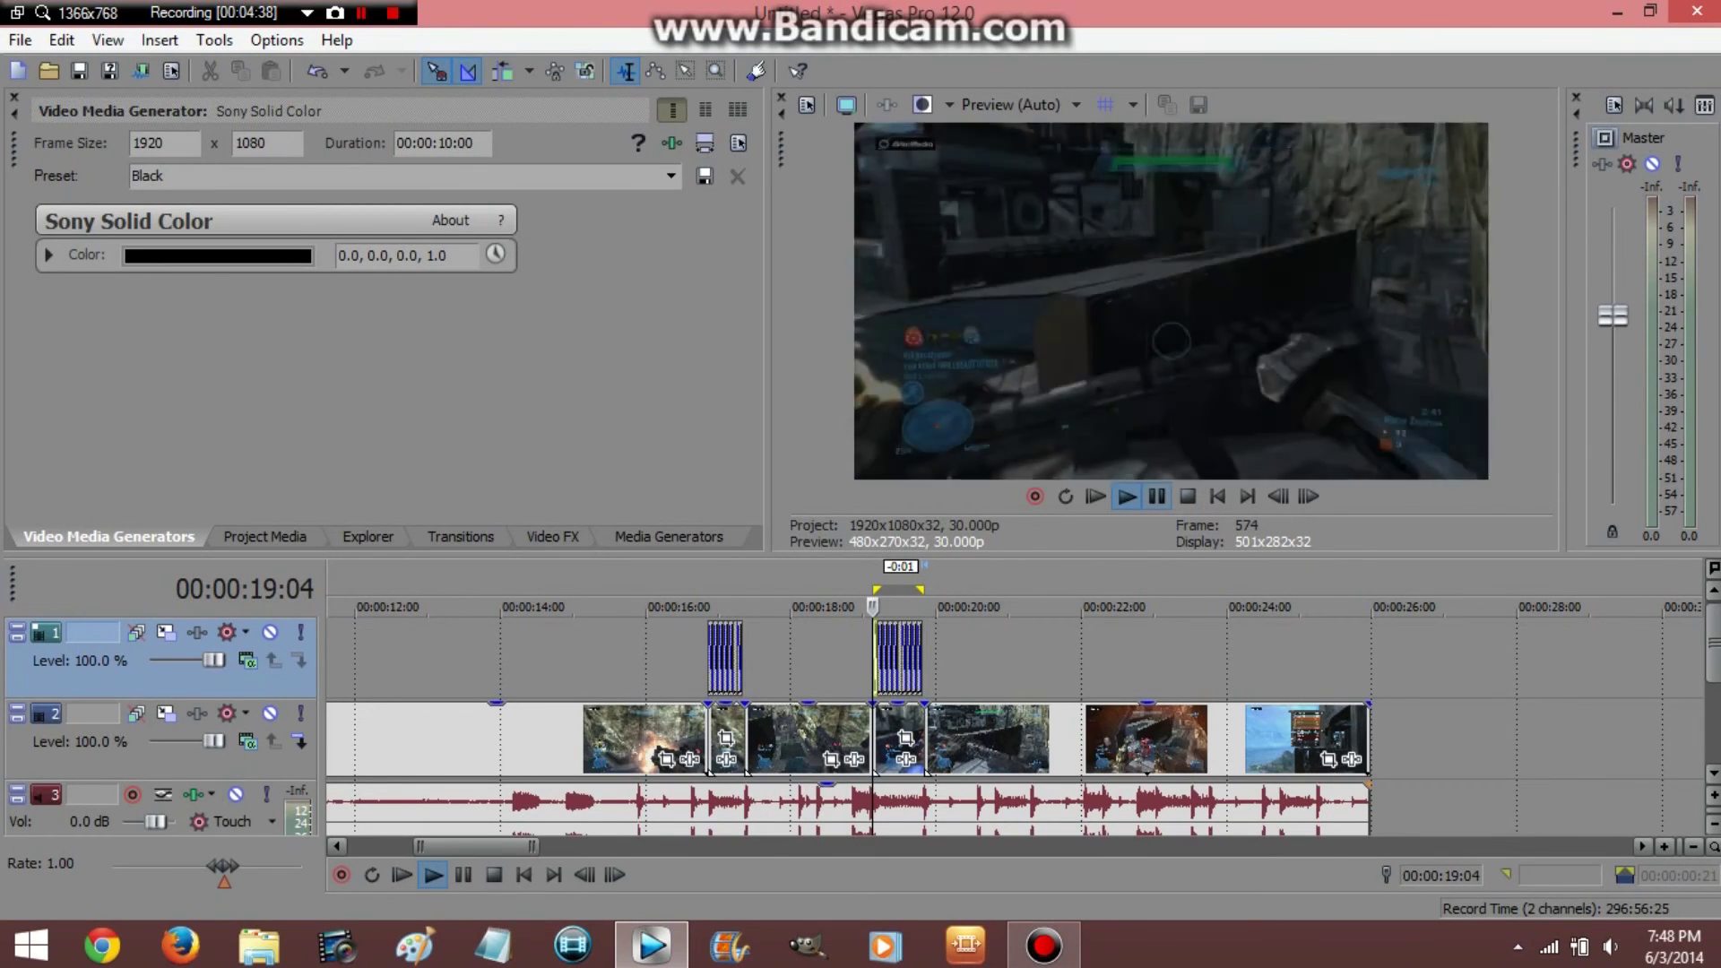
{"action": "key", "text": "space"}
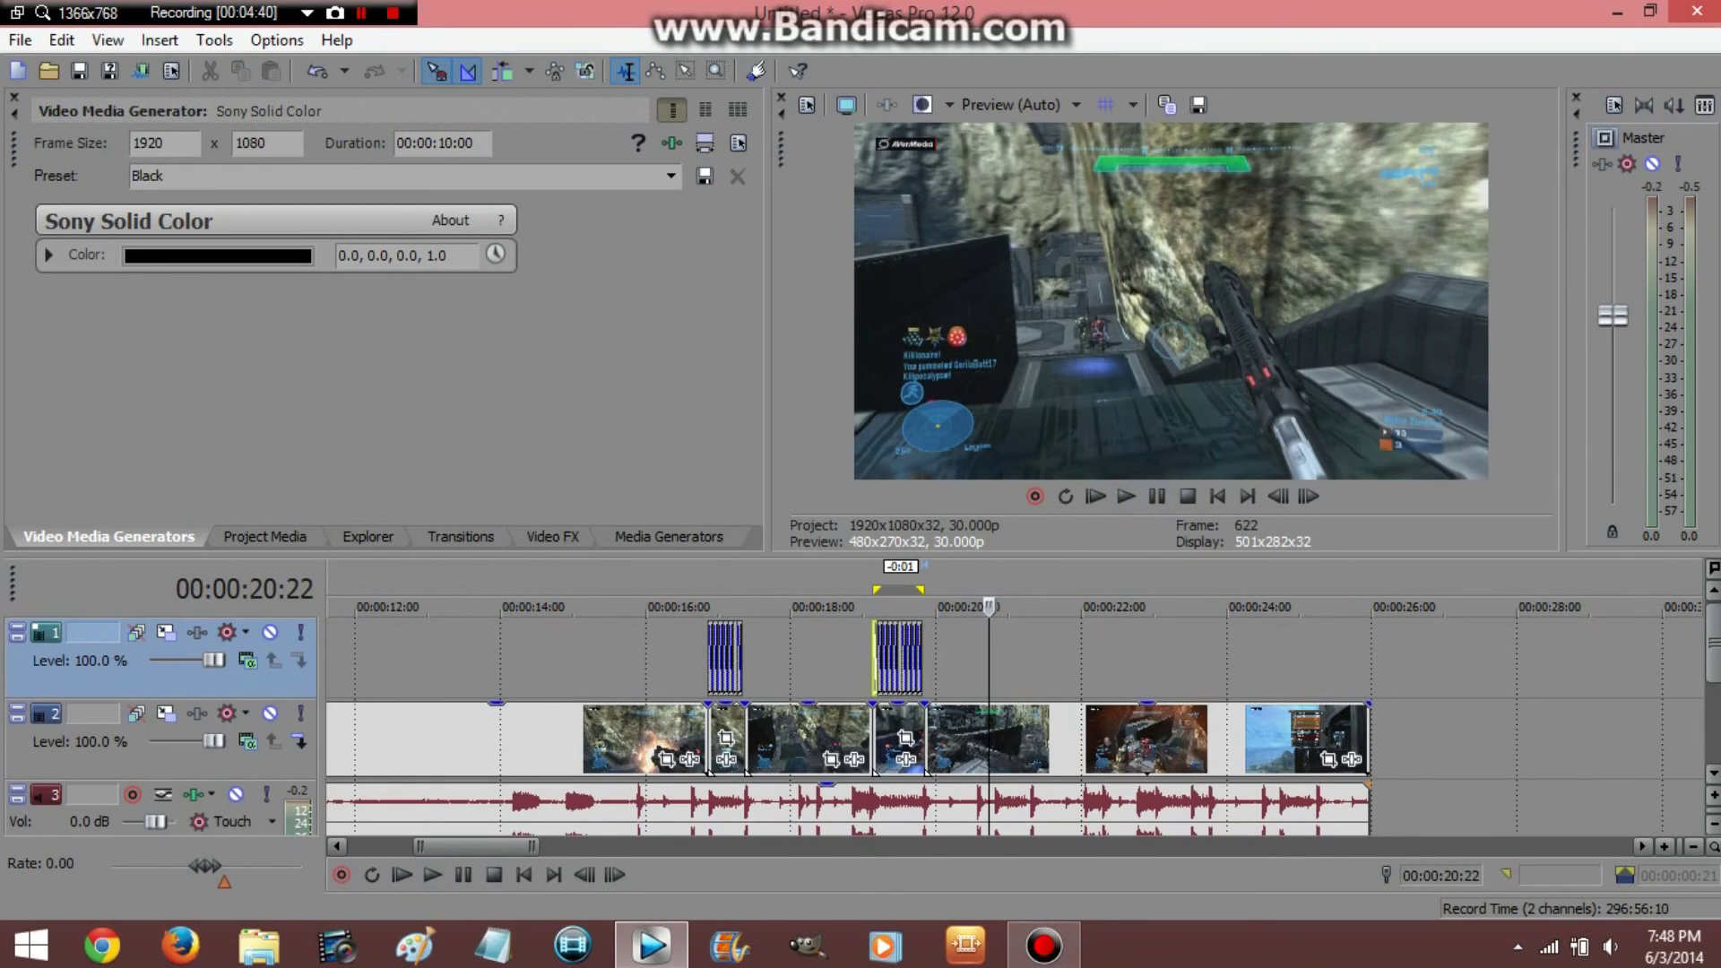
{"action": "key", "text": "space"}
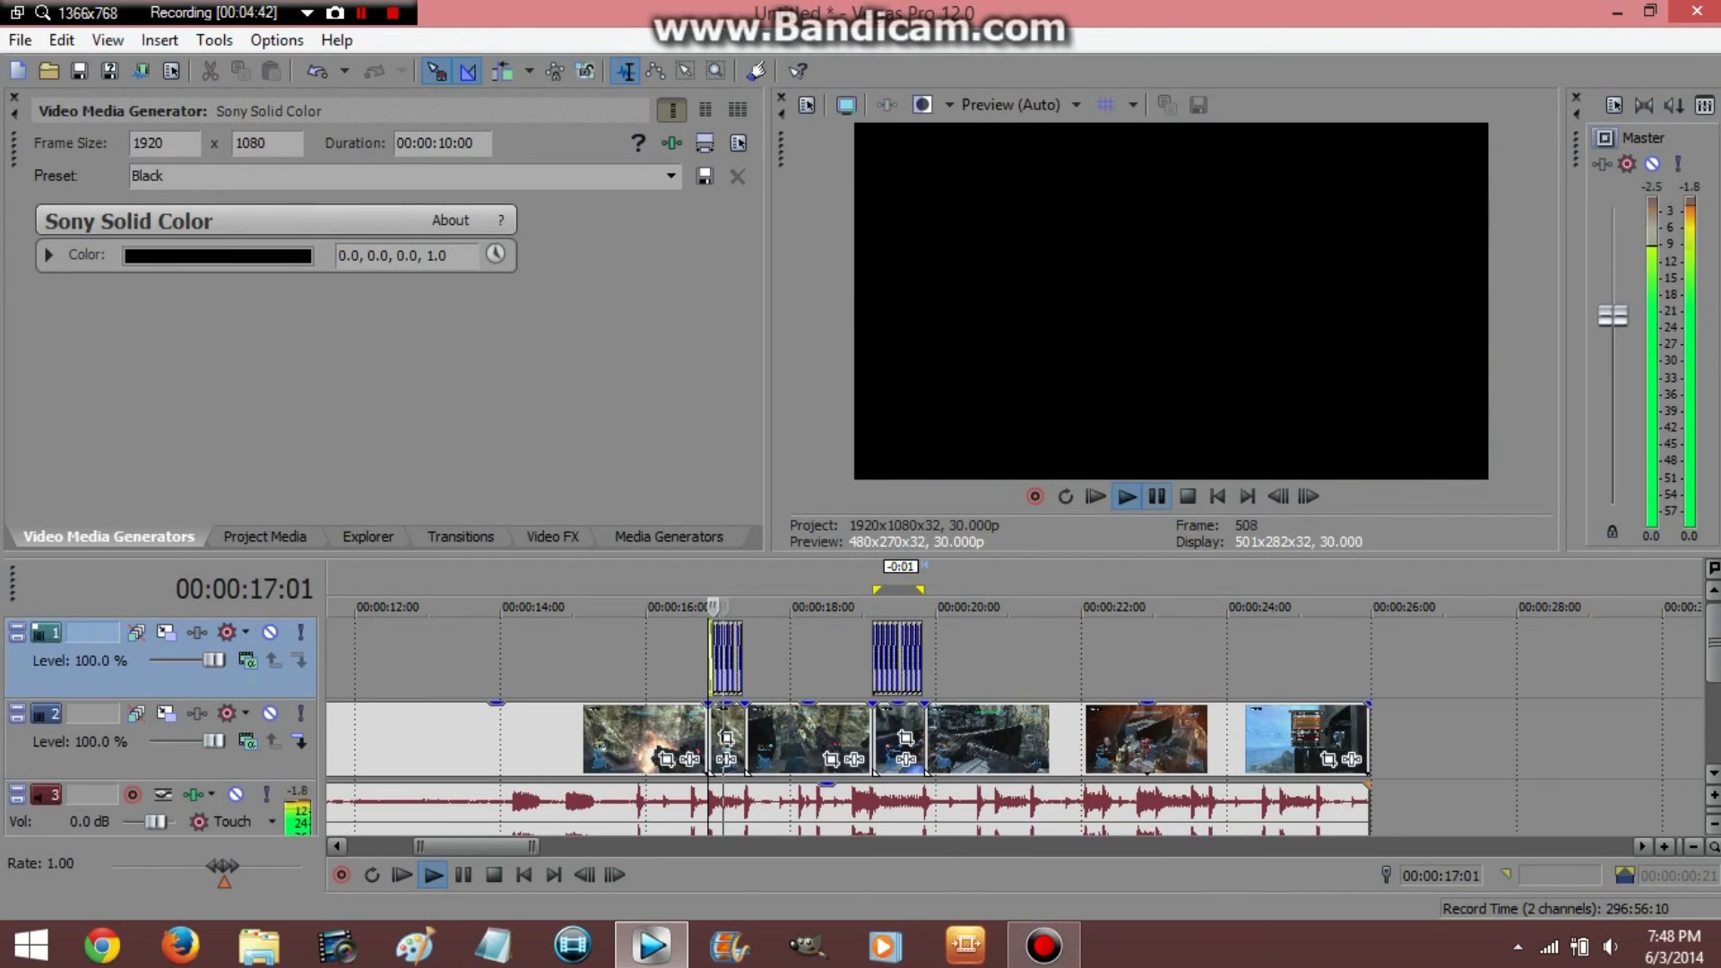
{"action": "key", "text": "space"}
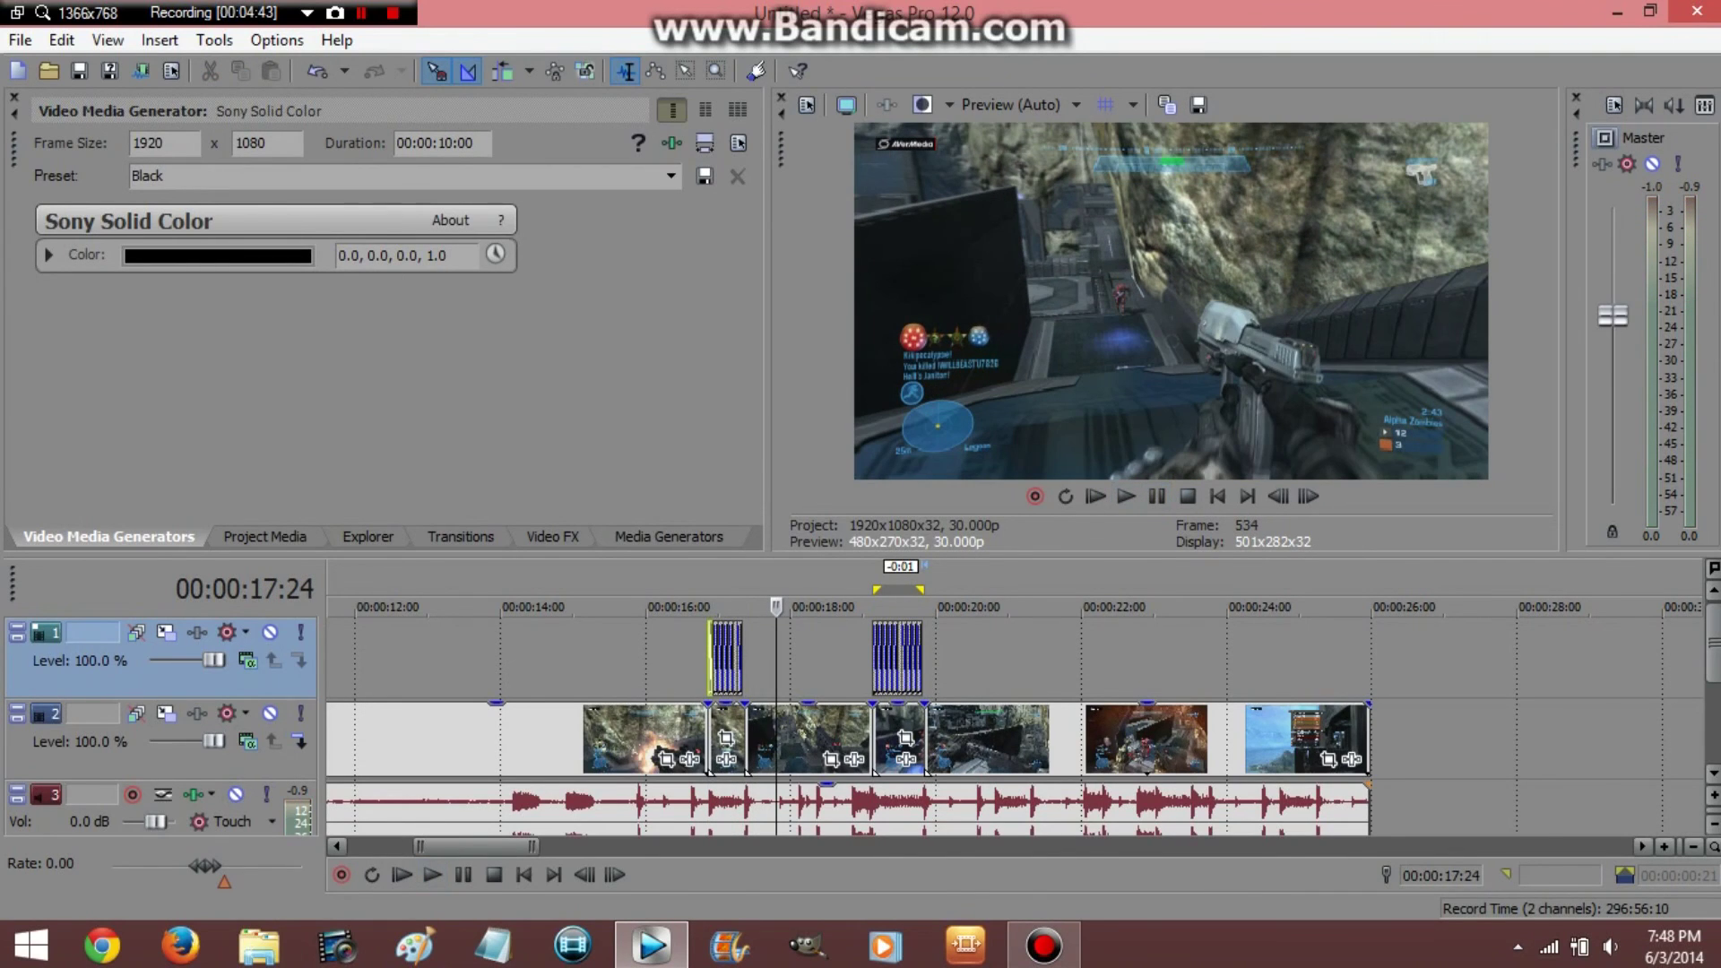